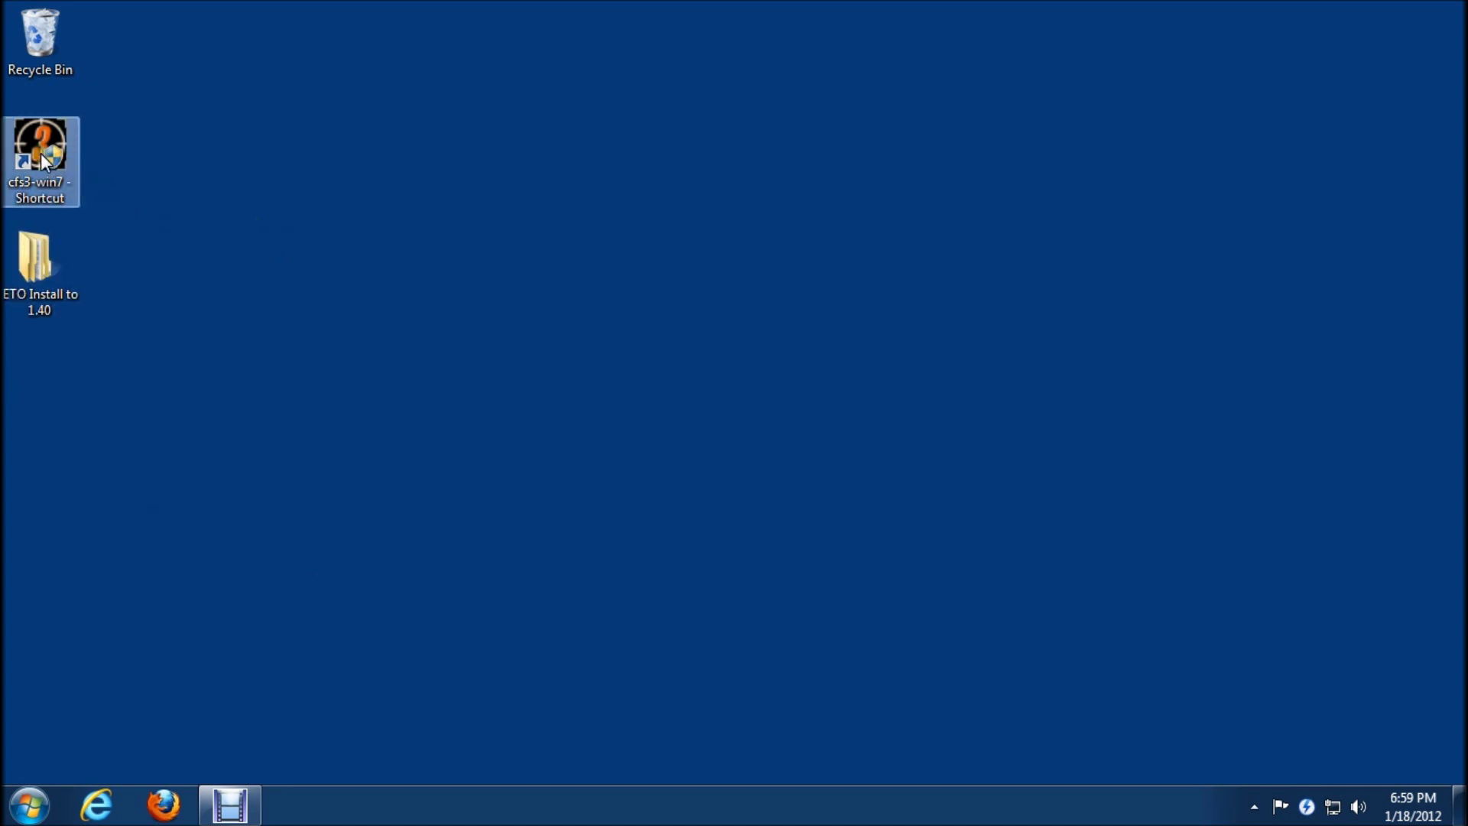
Open ETO Install to 1.40 and run CFS3 ETO Expansion Rev 1.0 from the CFS3_ETO_Expansion_1.0 zip
click(222, 173)
click(75, 176)
click(232, 244)
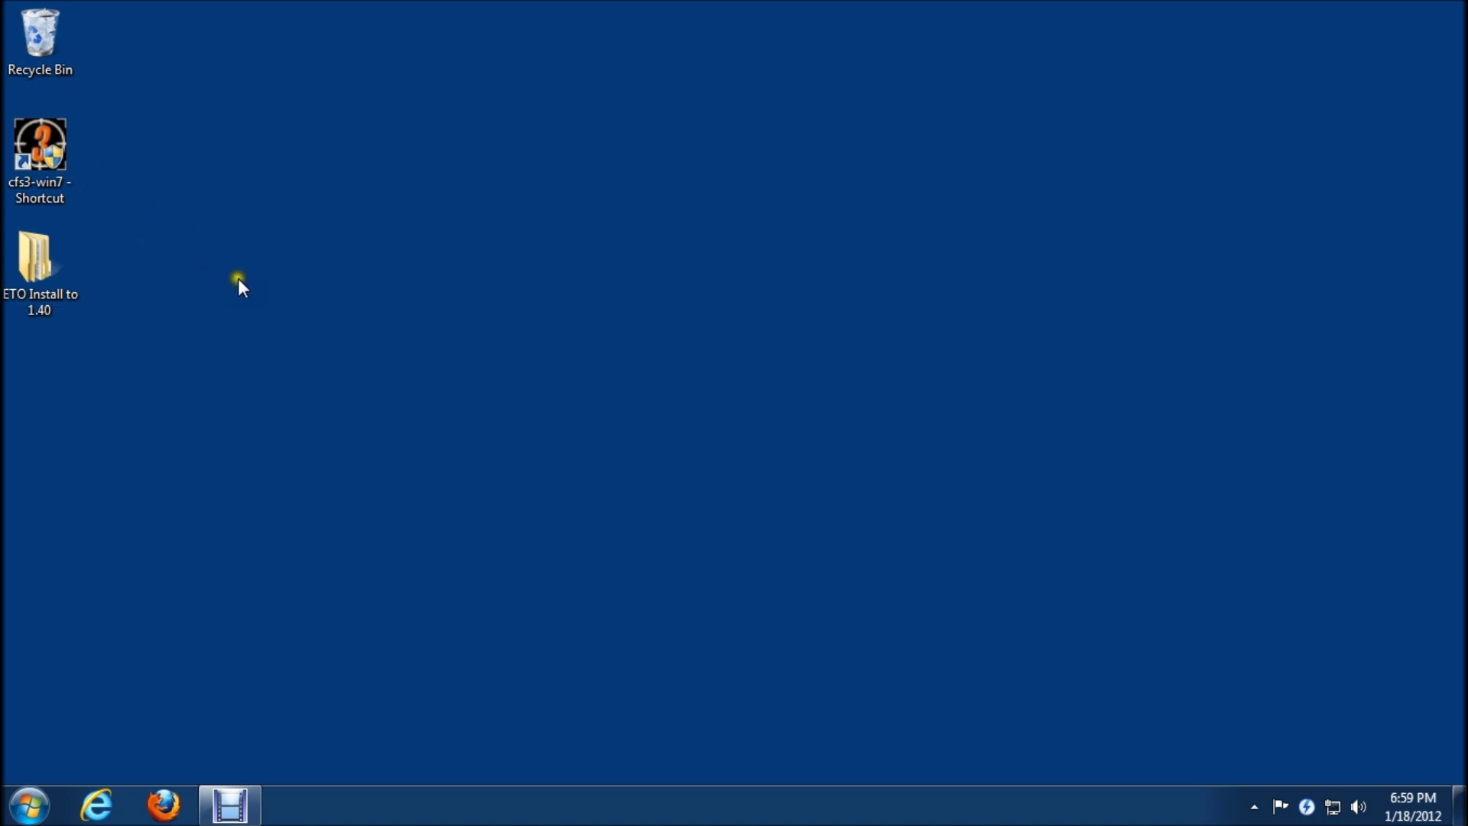
double_click(47, 262)
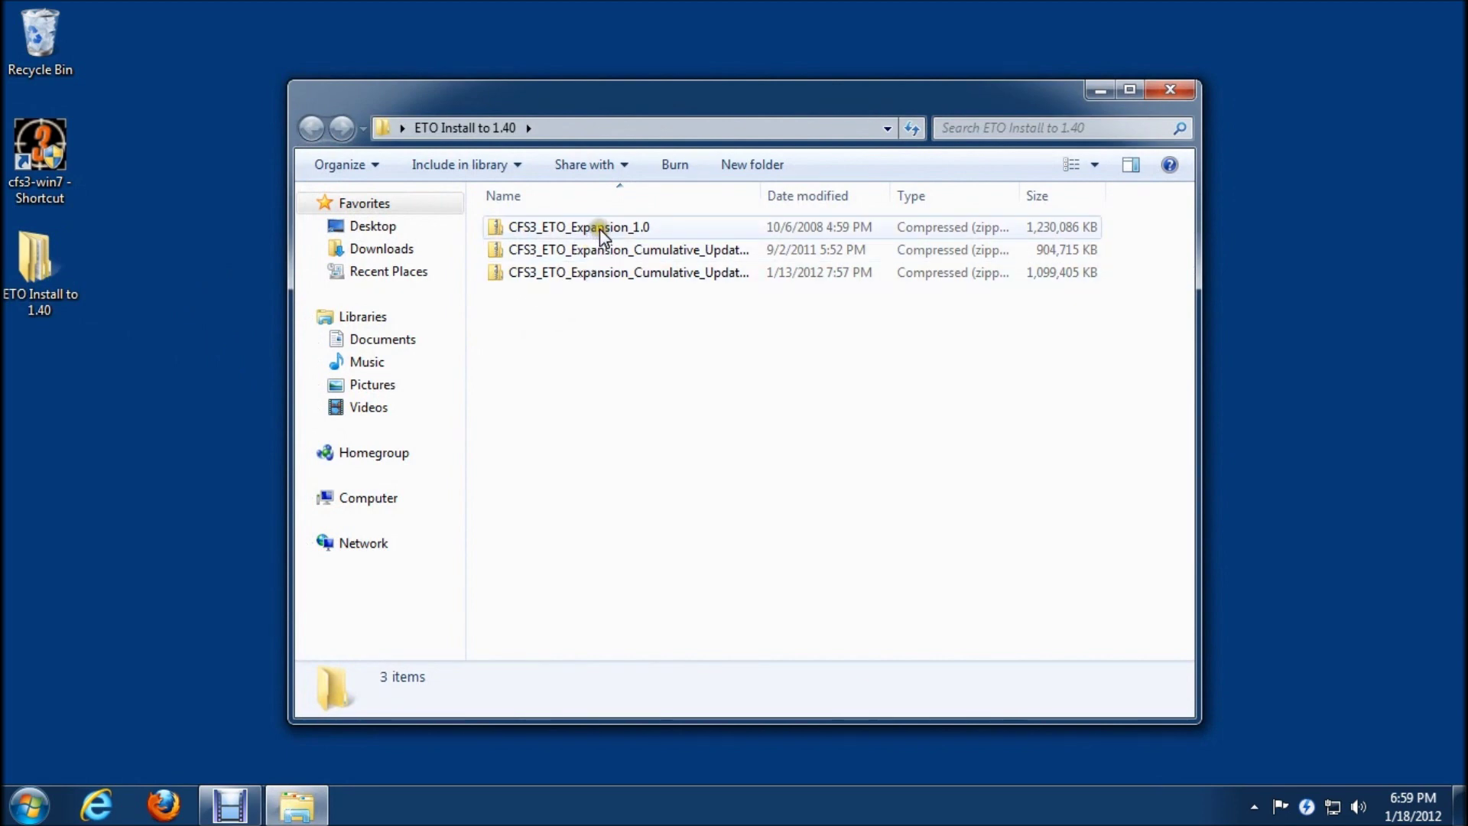
double_click(599, 228)
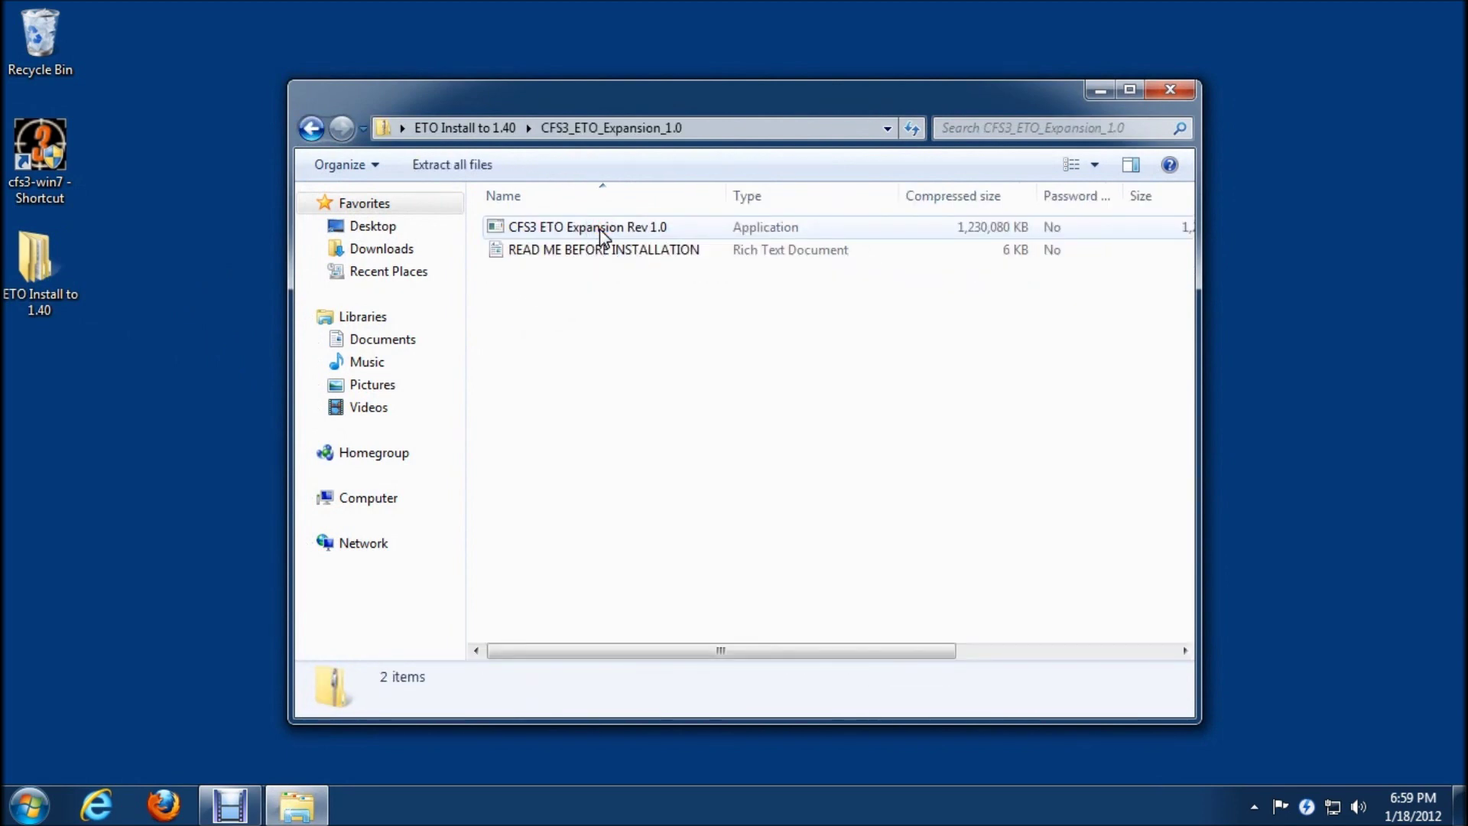
click(600, 229)
double_click(602, 230)
click(757, 443)
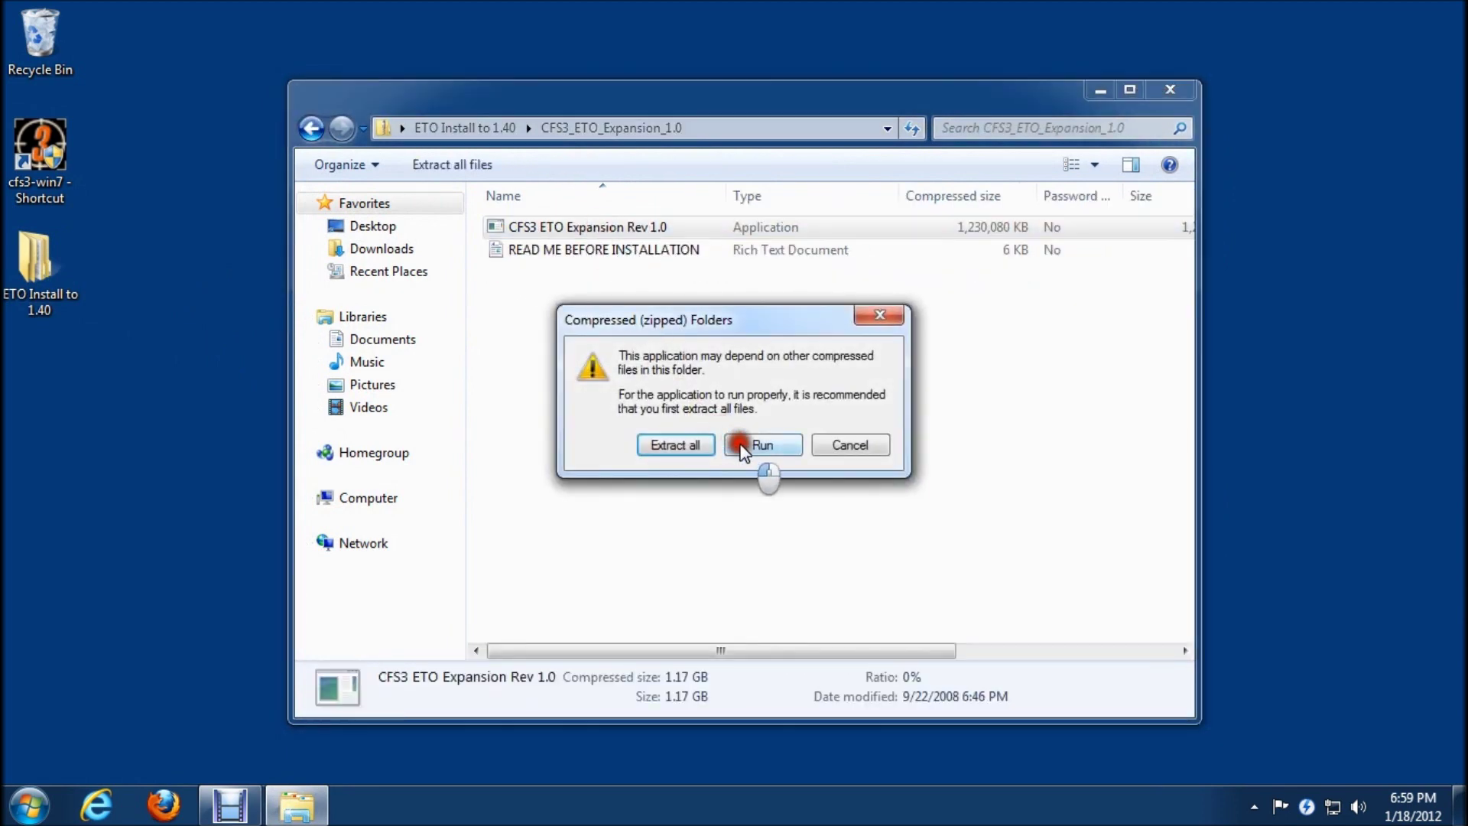
click(778, 442)
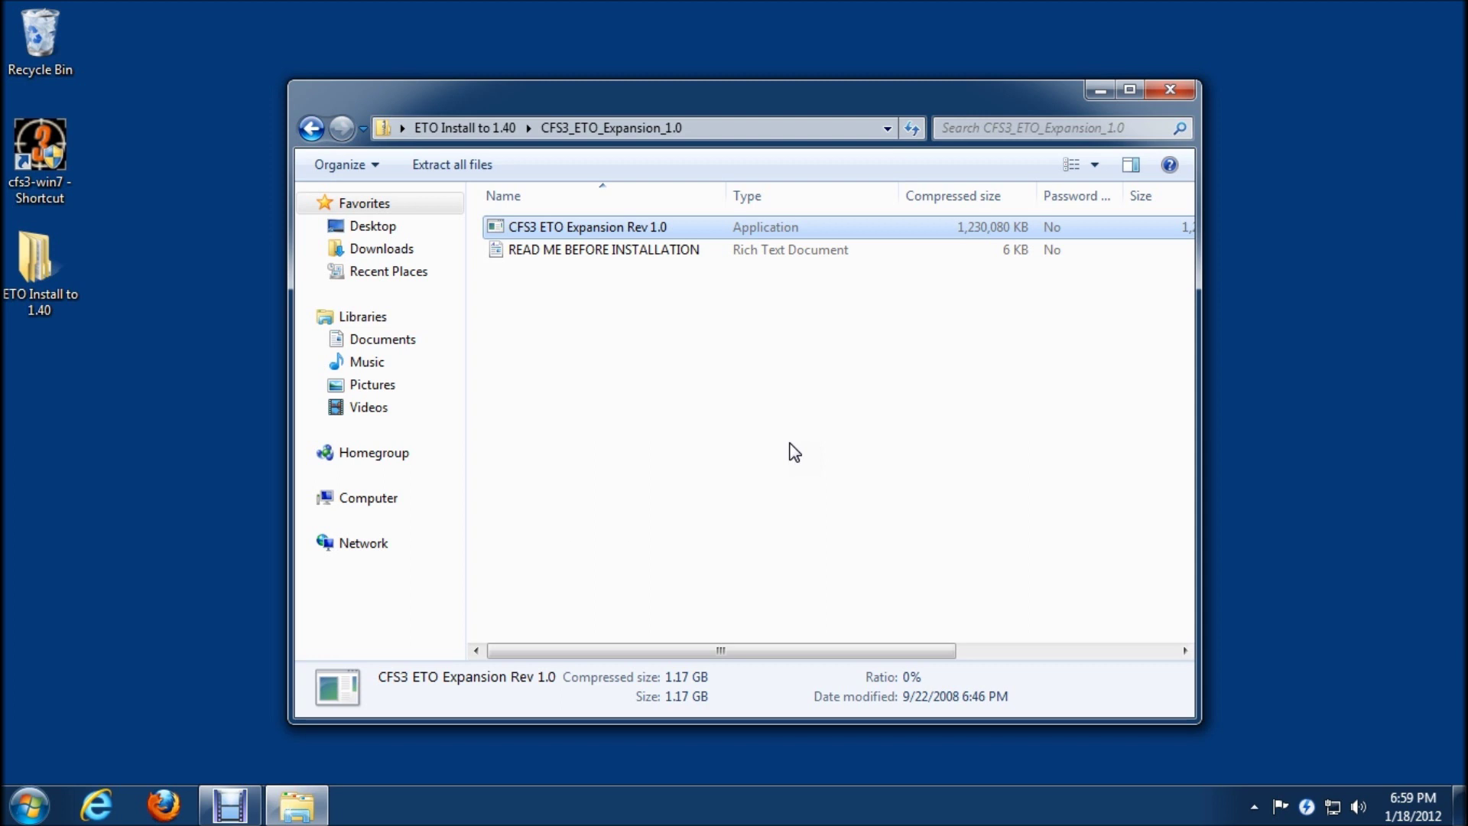
click(1023, 567)
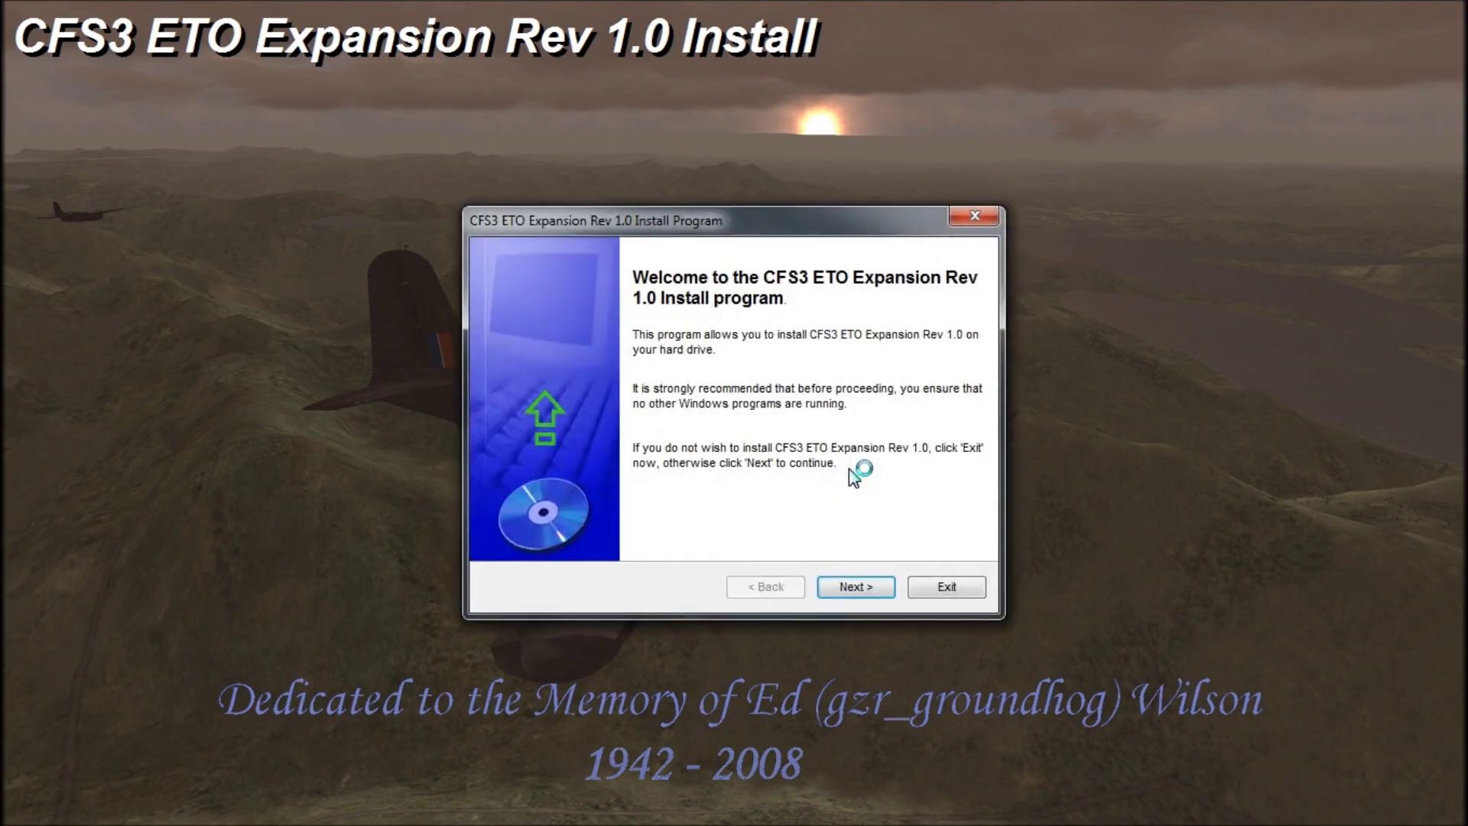
Get past the welcome and information pages and agree to the license terms
click(841, 581)
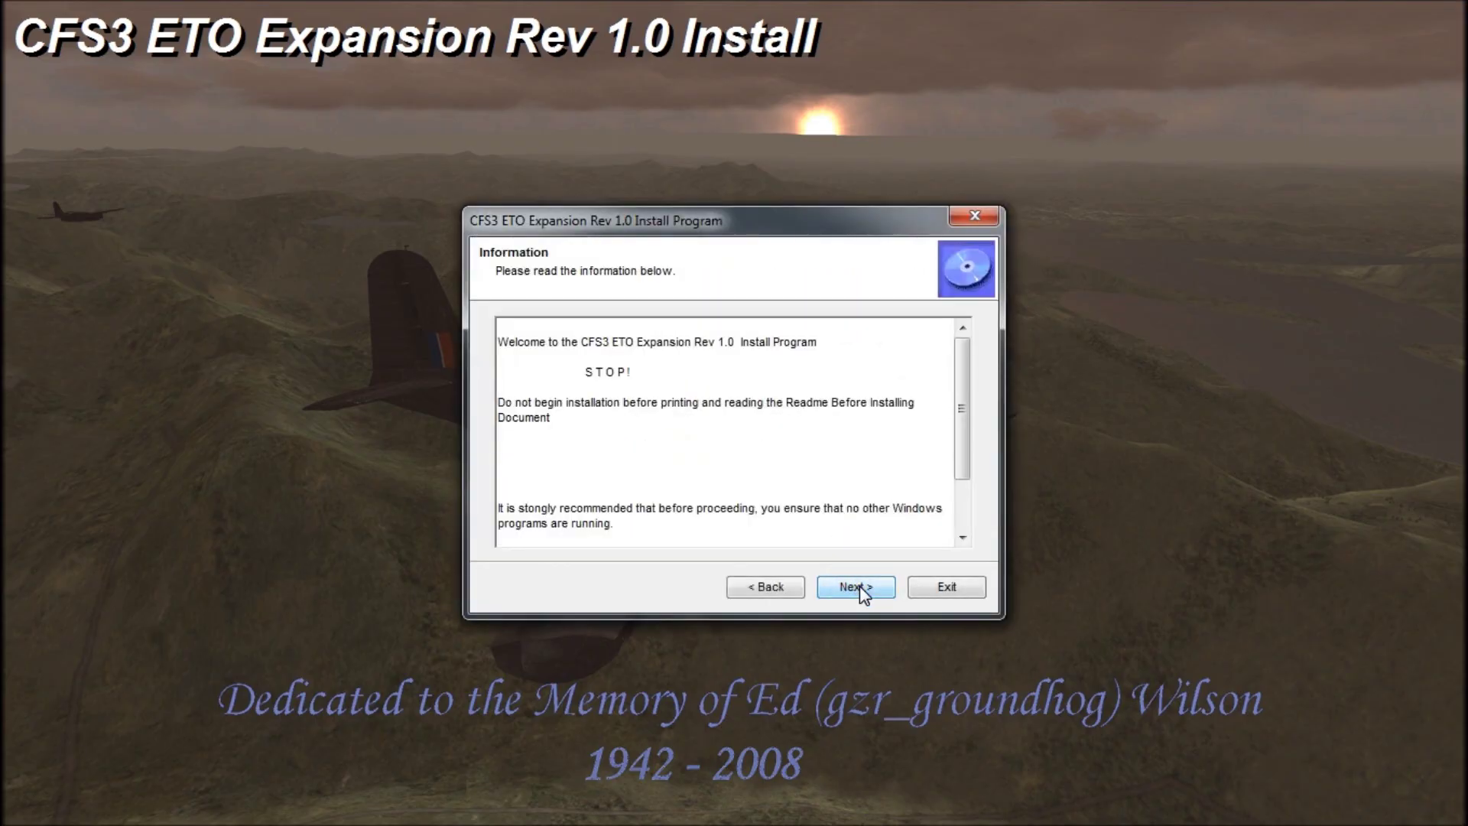
click(854, 591)
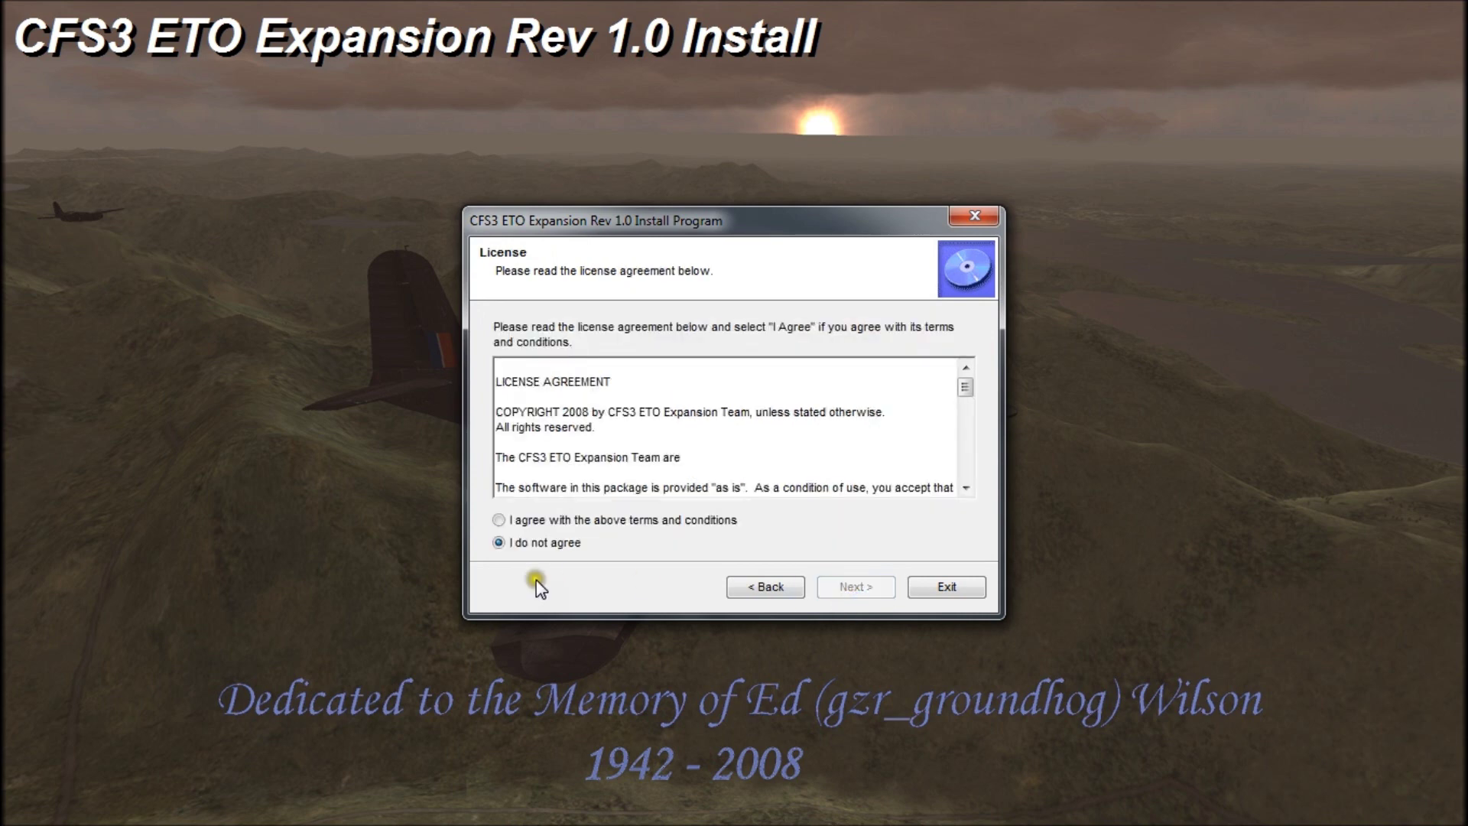
click(503, 521)
click(853, 588)
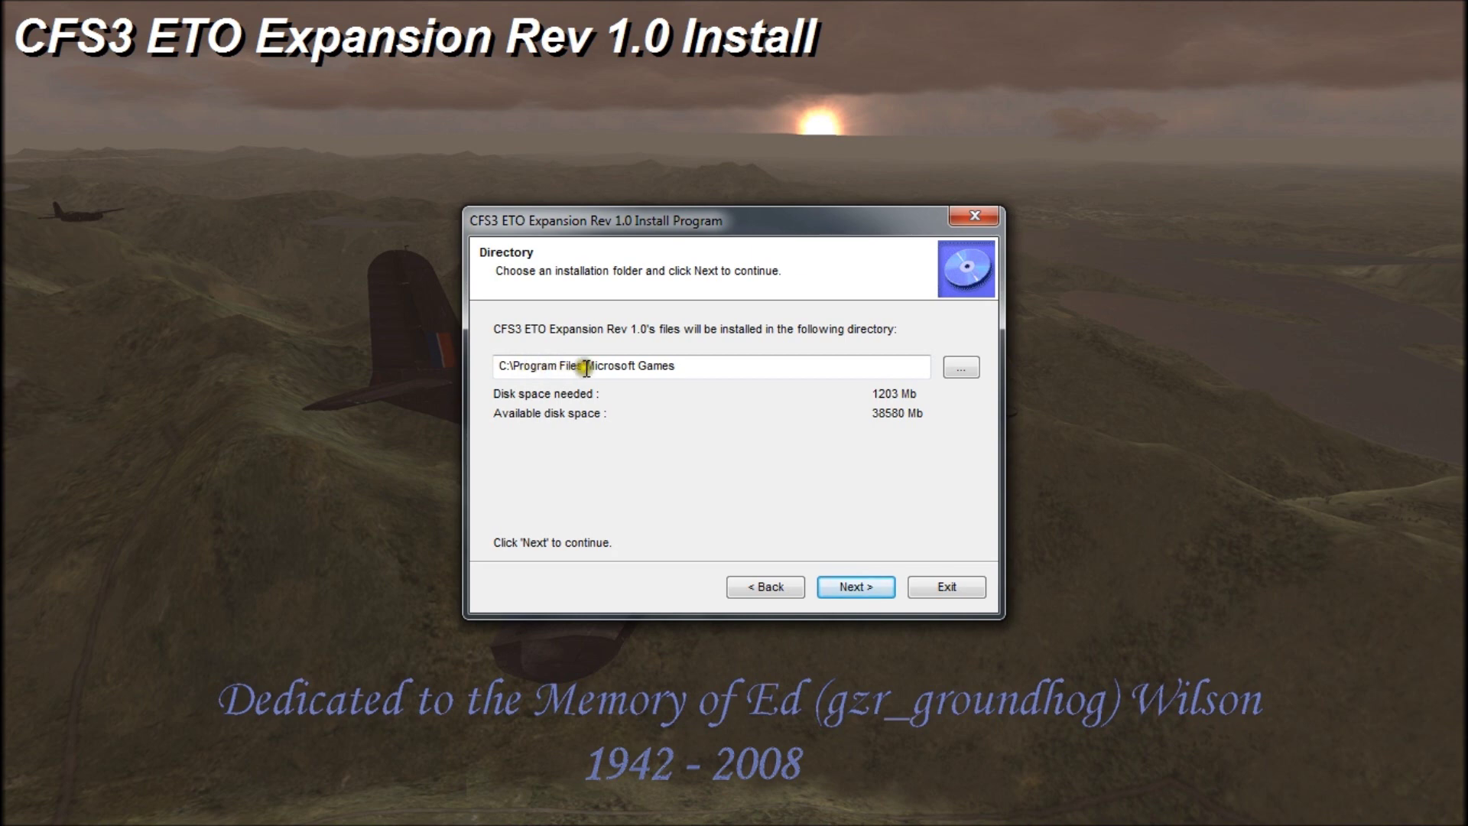
Set the install folder to C:\Program Files (x86)\Microsoft Games and start installing
click(958, 370)
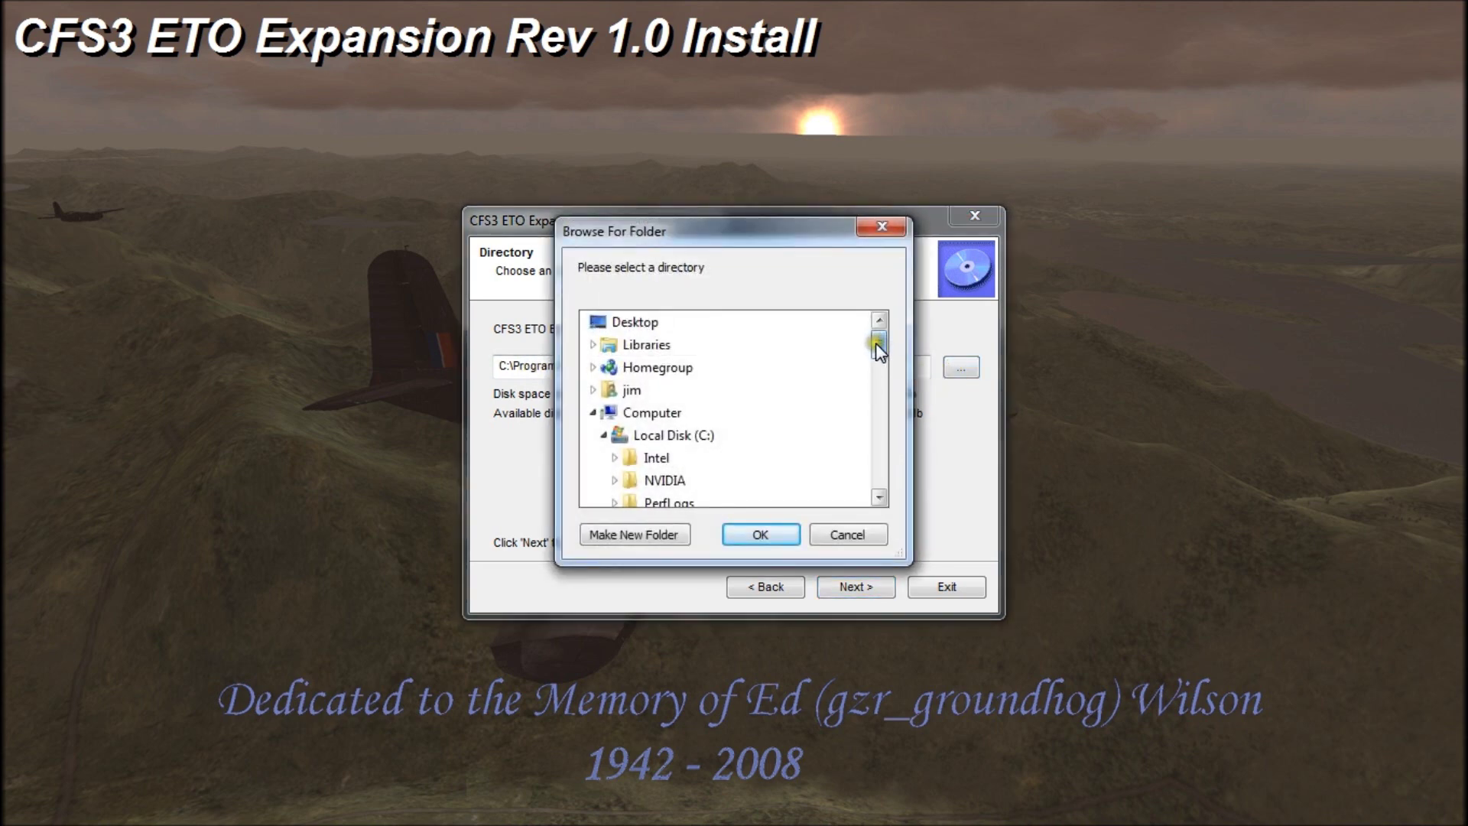
scroll(877, 348, down, 1)
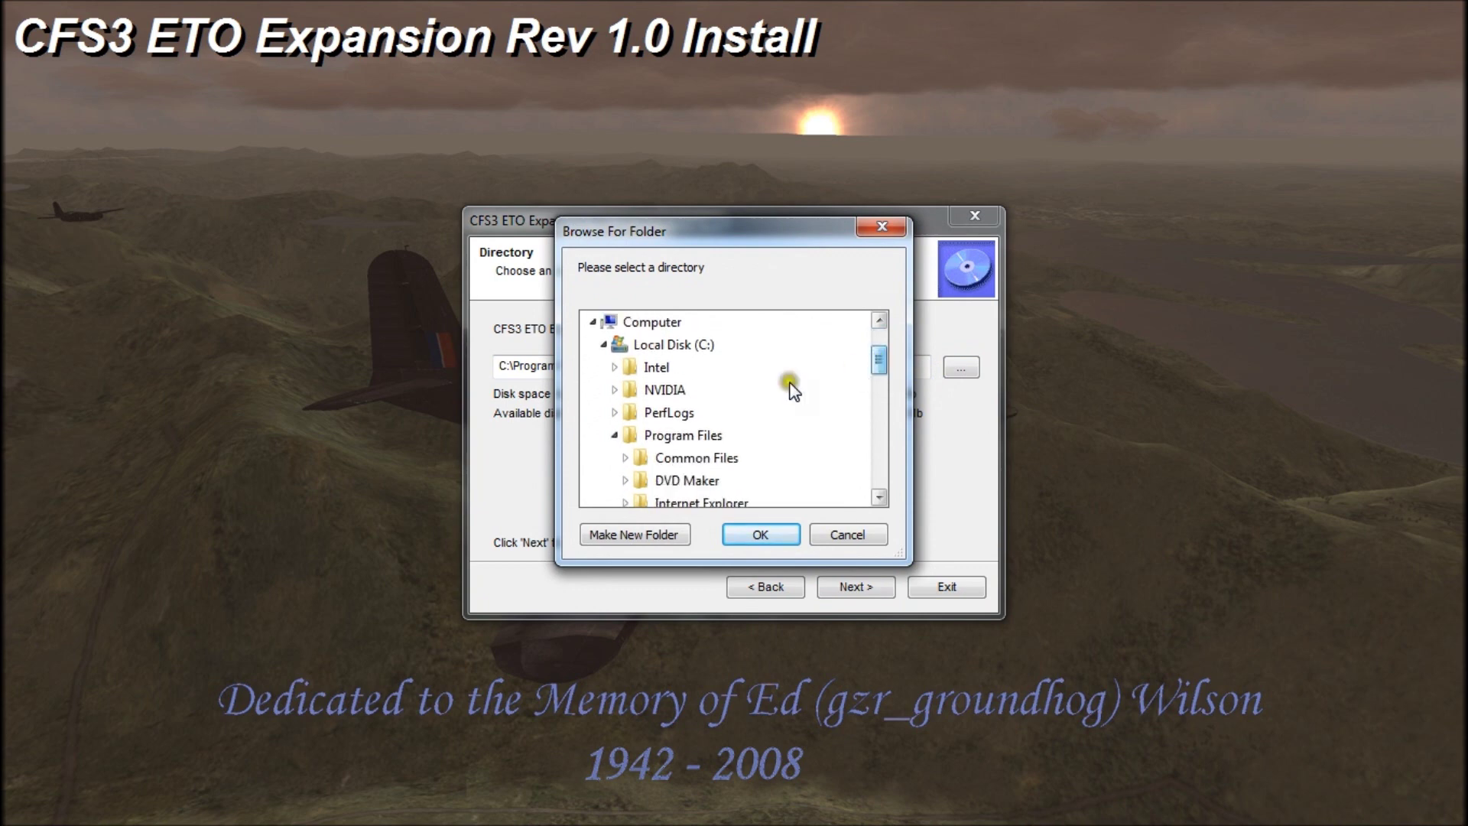
click(616, 436)
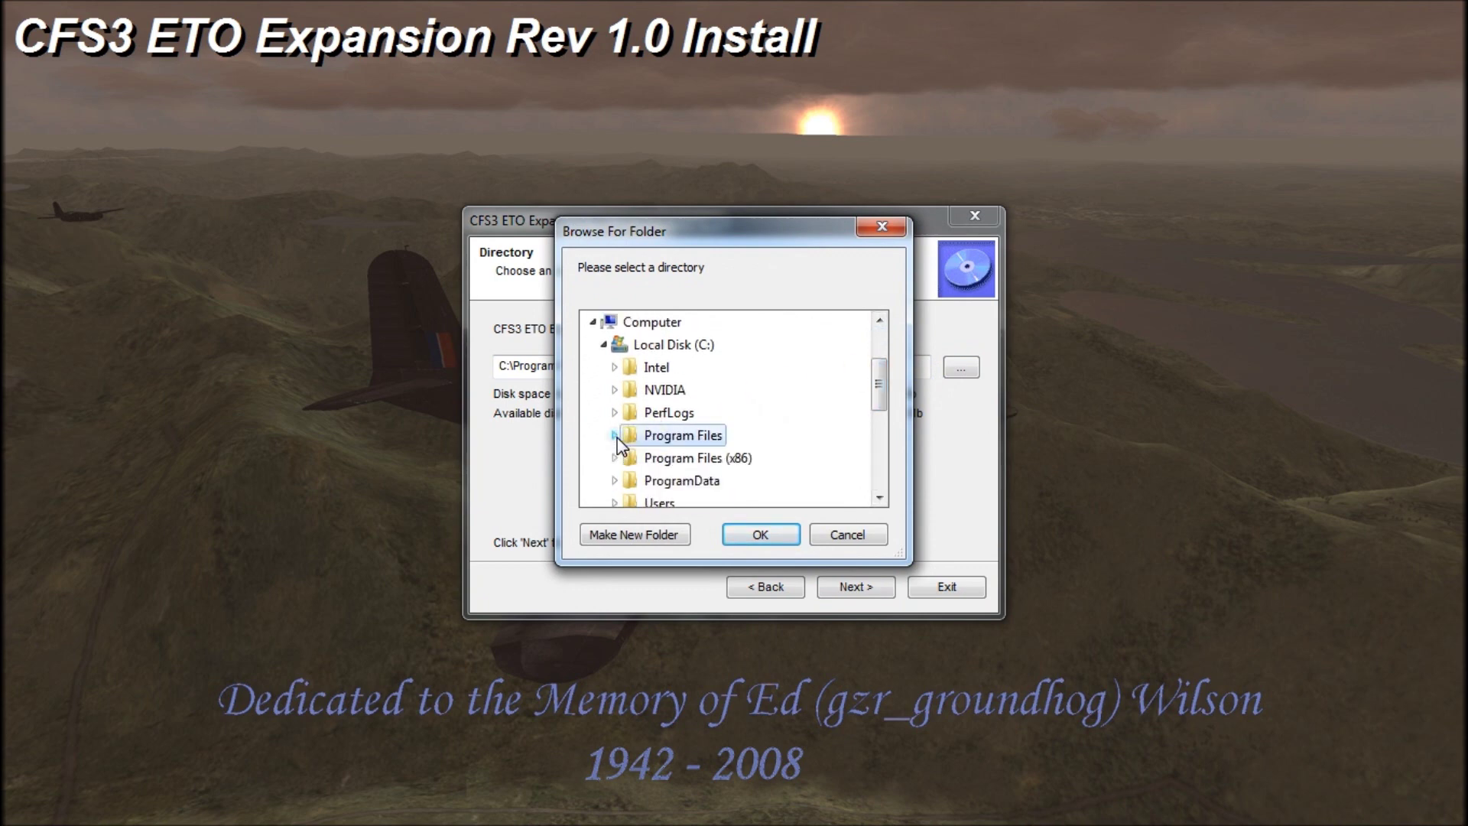
click(617, 459)
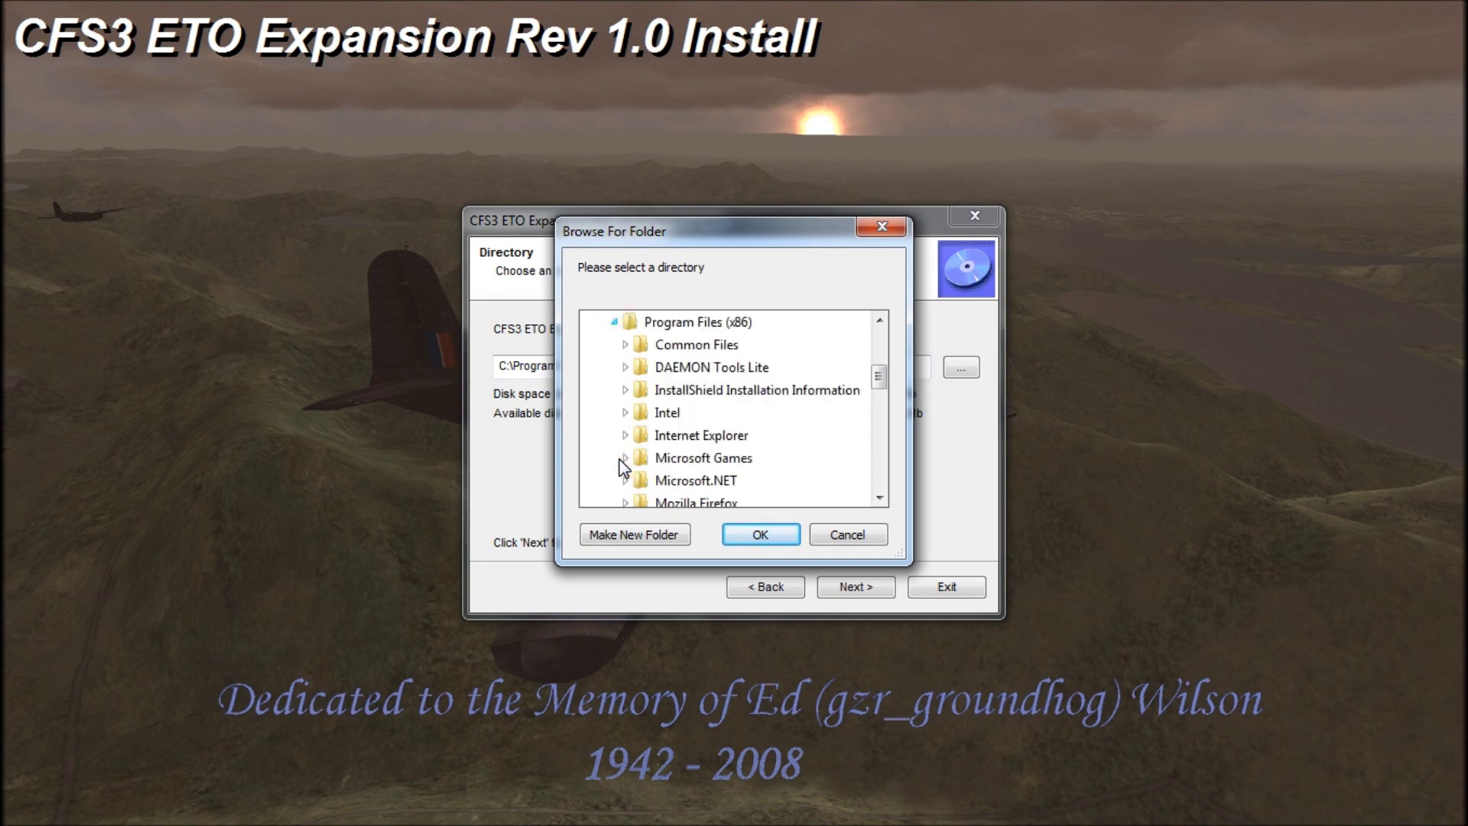
click(708, 459)
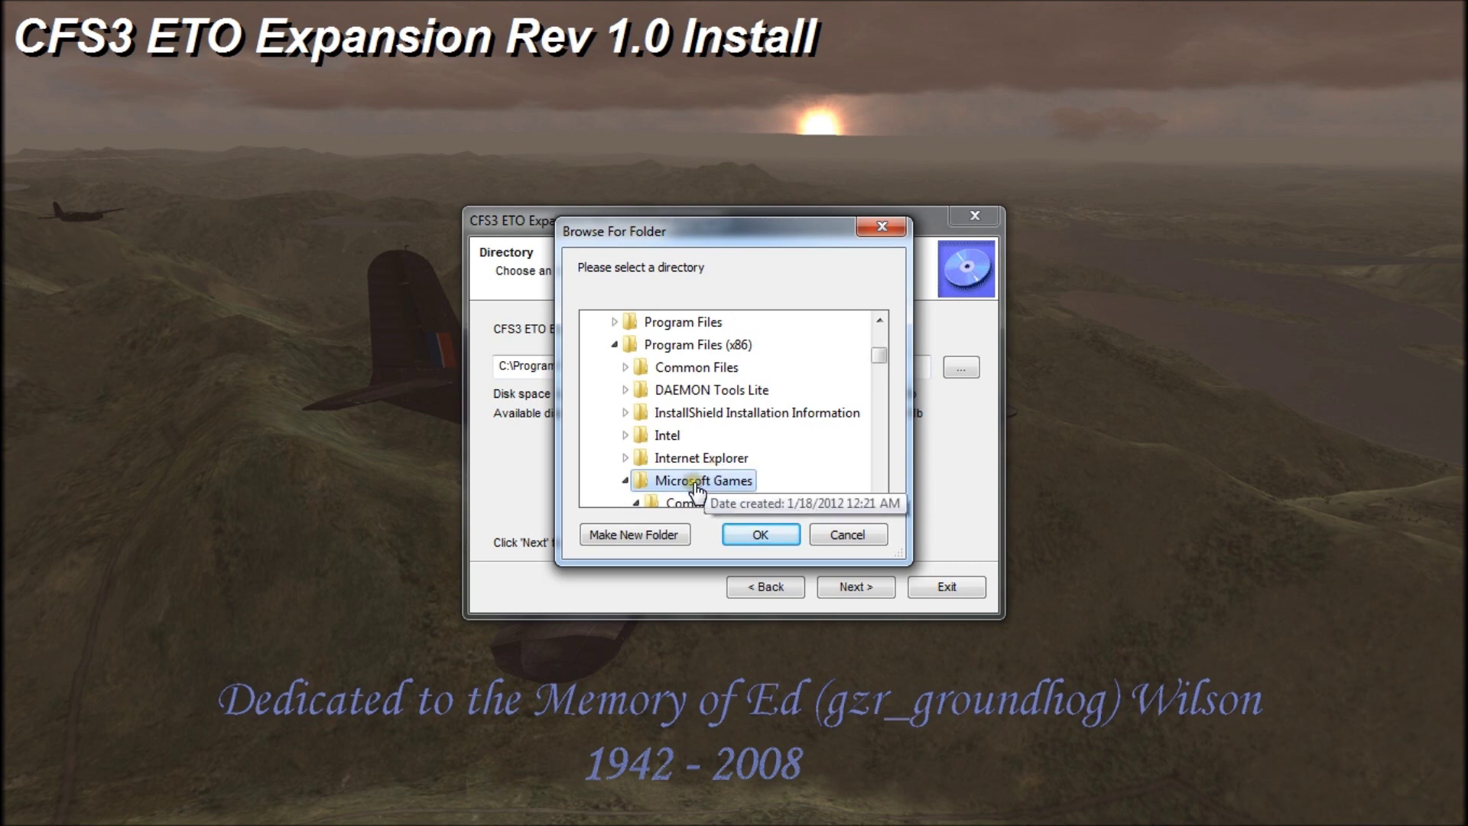
click(761, 534)
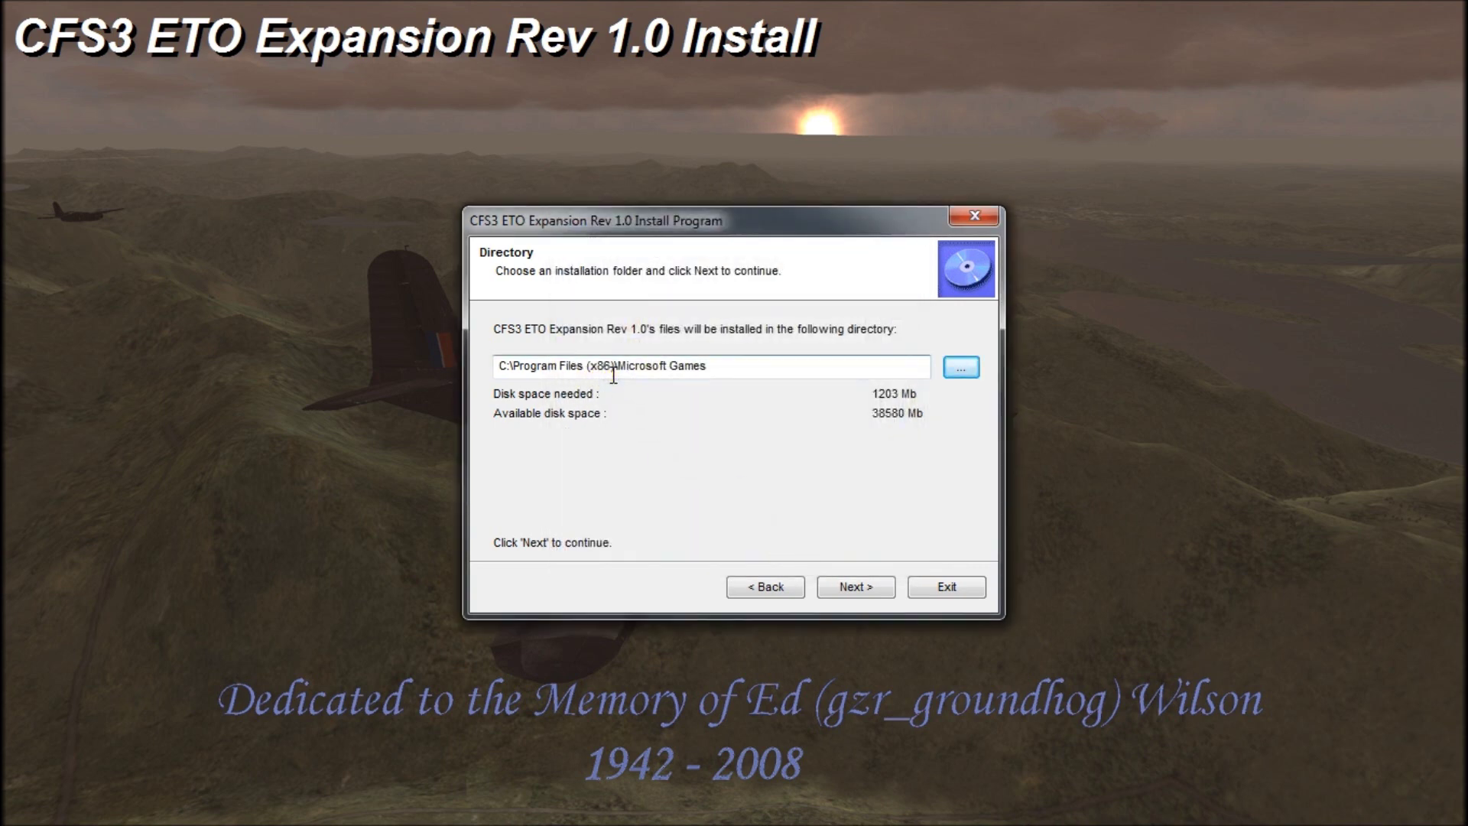
click(859, 581)
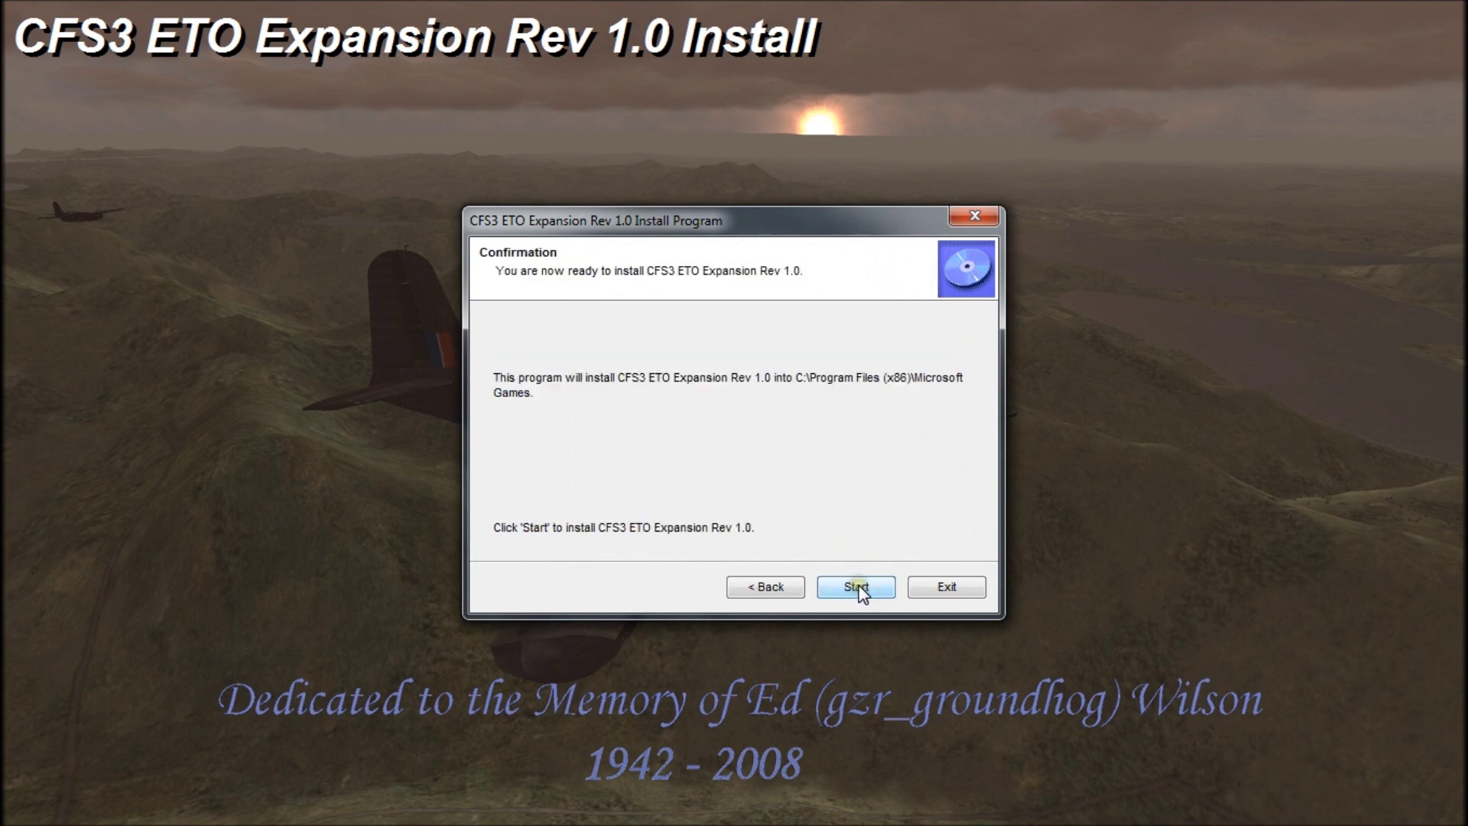
click(860, 587)
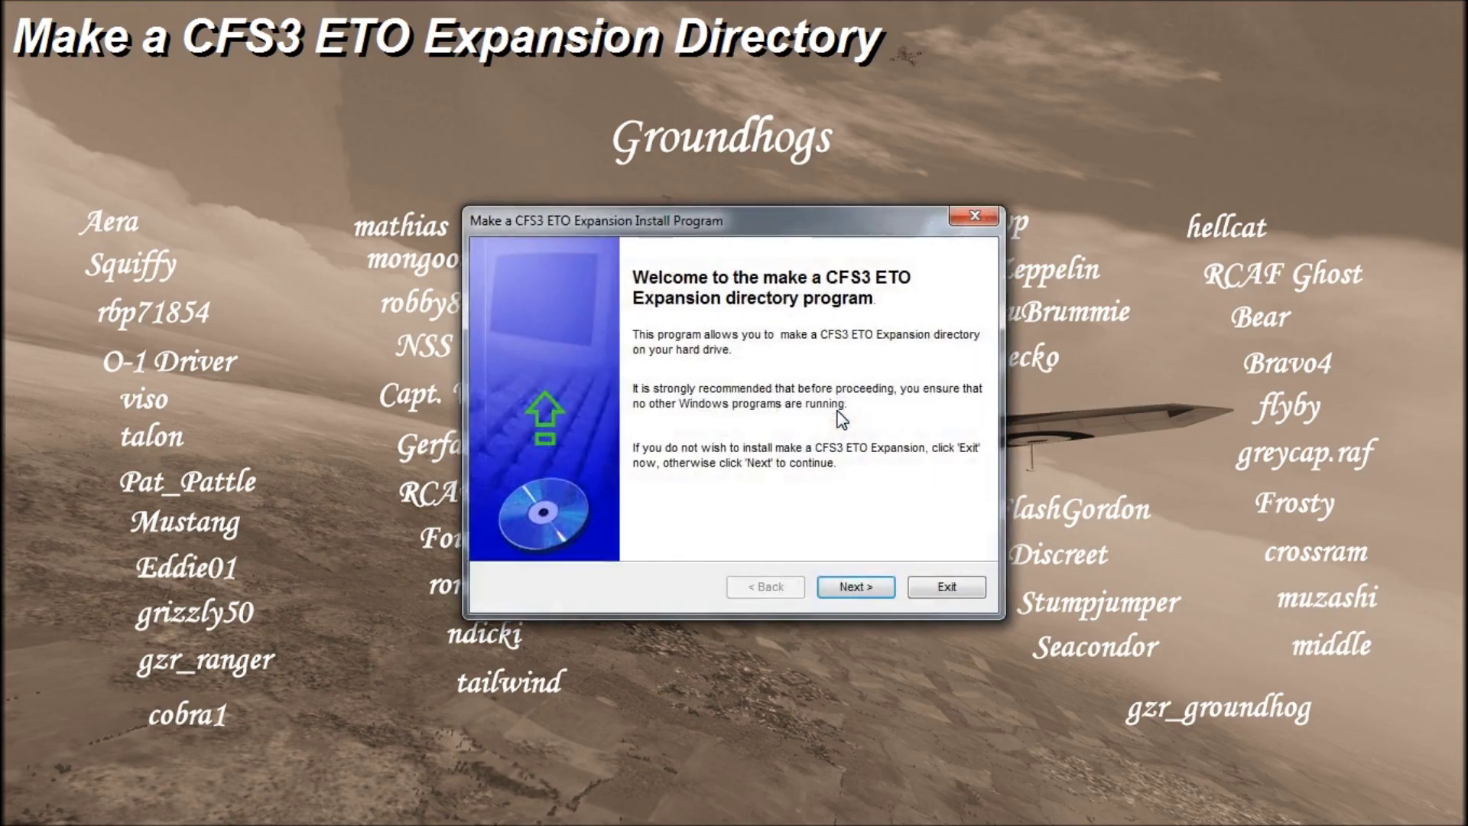
Target the directory maker at C:\Program Files (x86)\Microsoft Games and start it
click(850, 589)
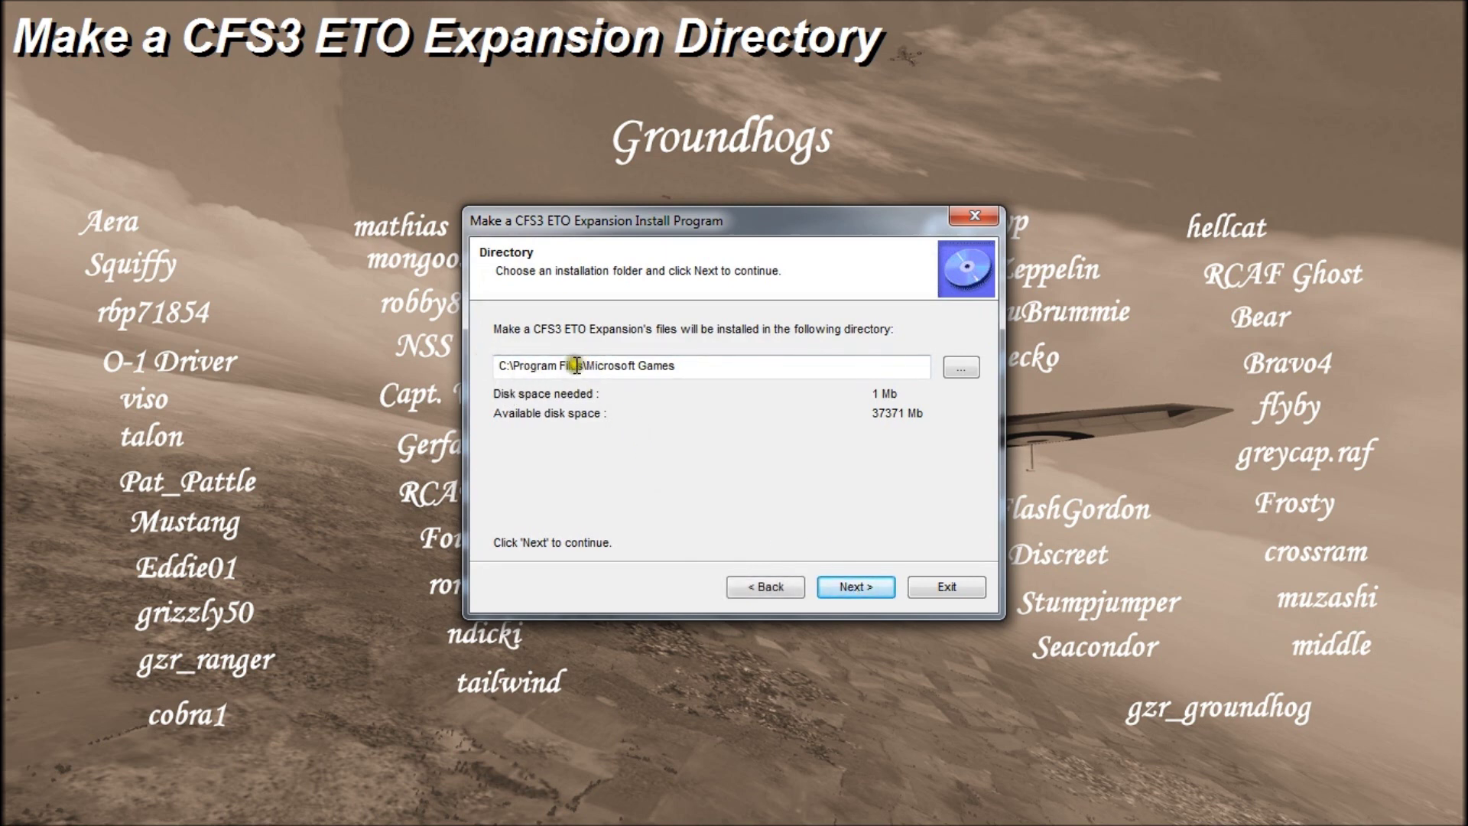
click(961, 367)
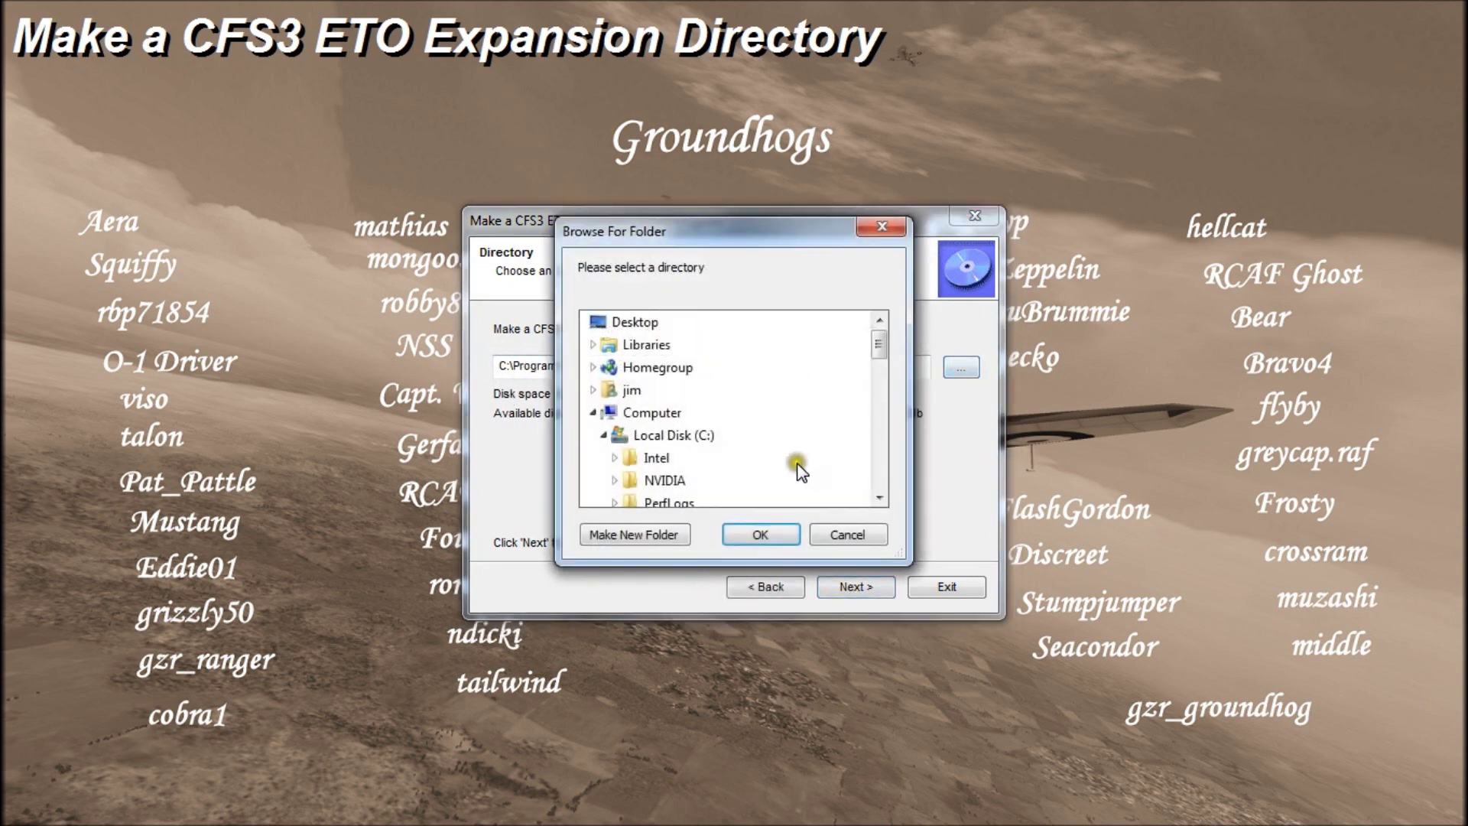
drag(877, 341, 856, 363)
click(616, 435)
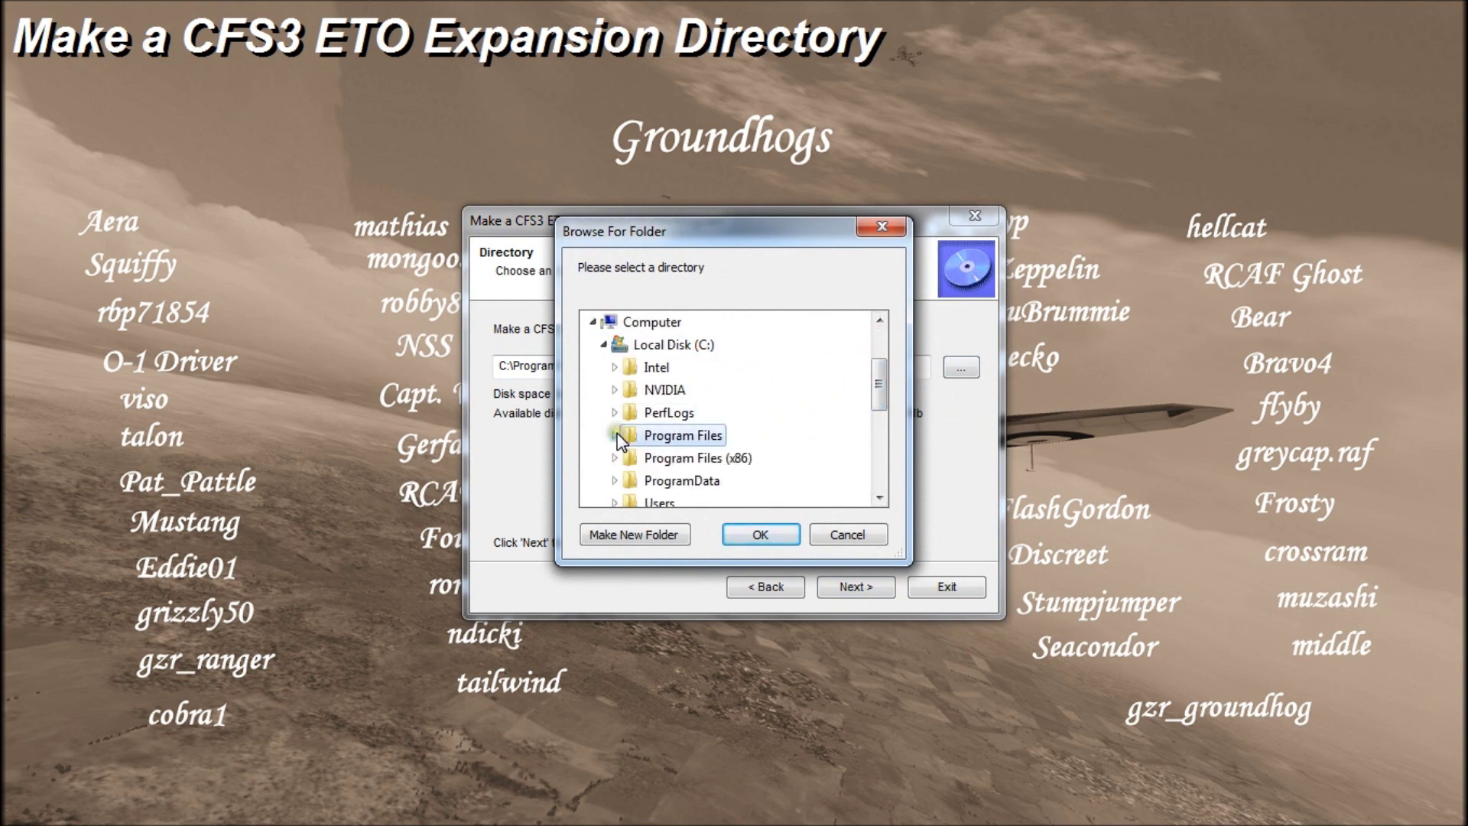
click(613, 459)
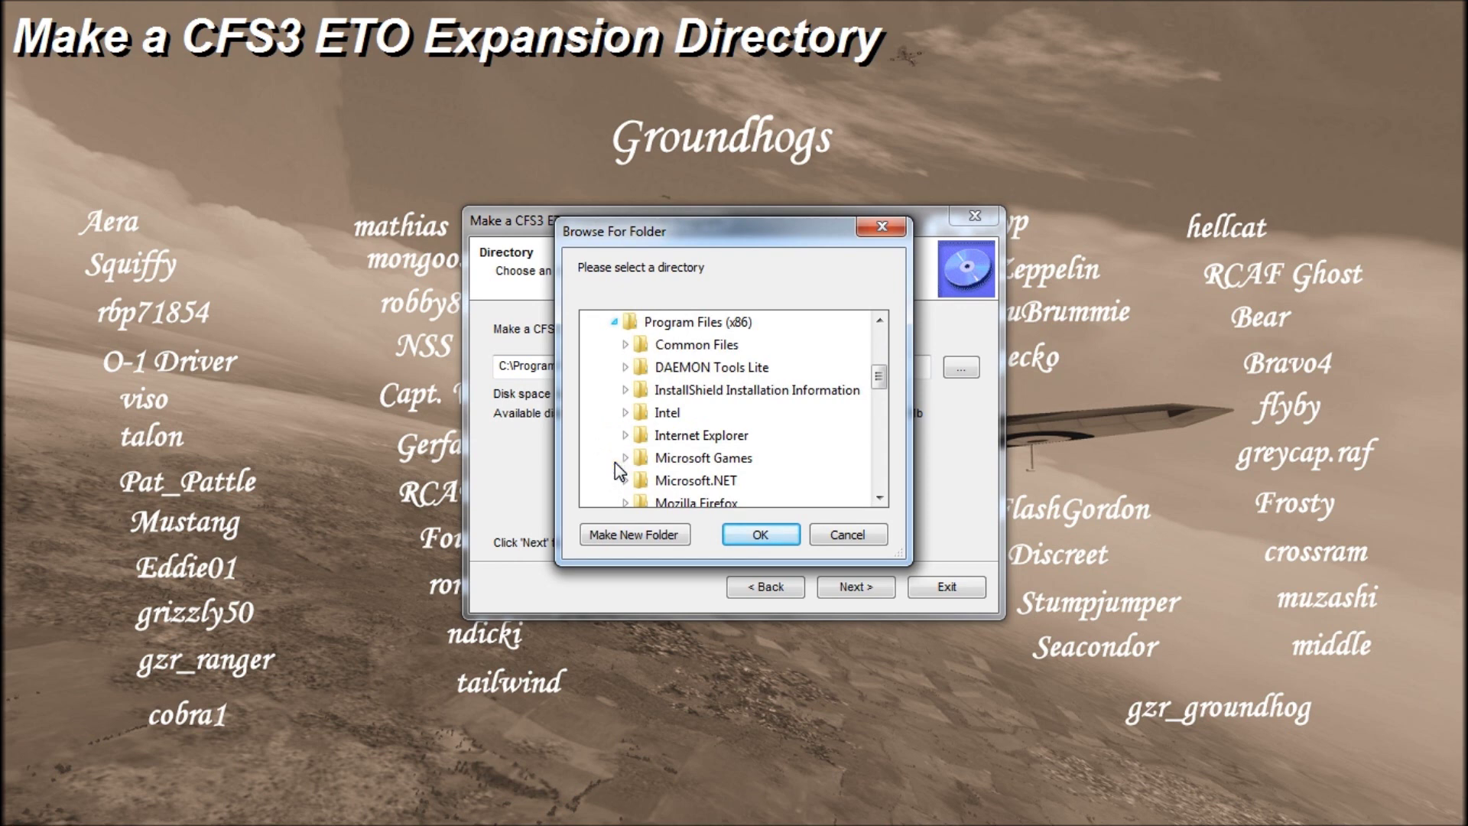
double_click(689, 460)
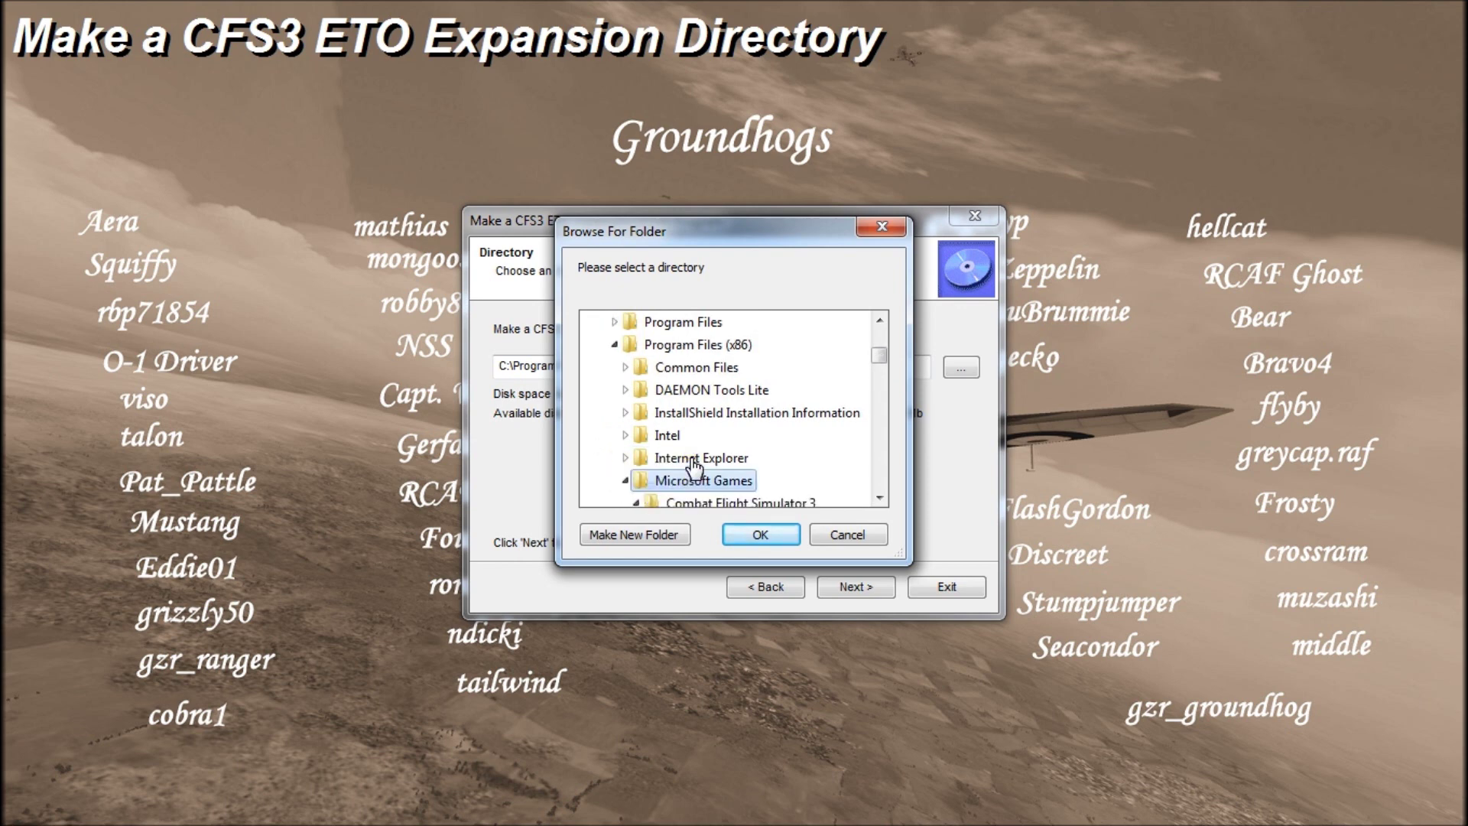
click(760, 533)
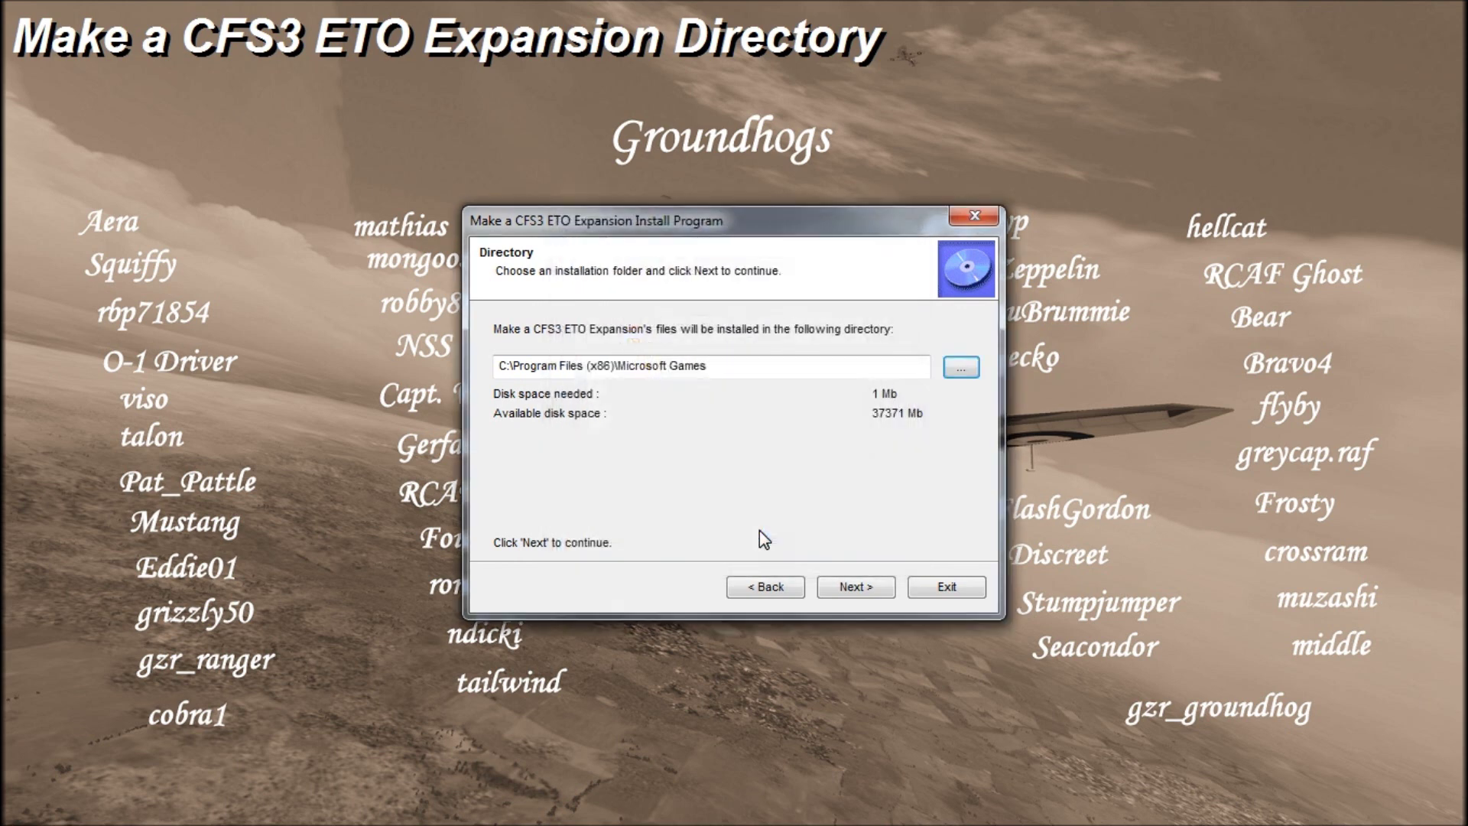
click(856, 587)
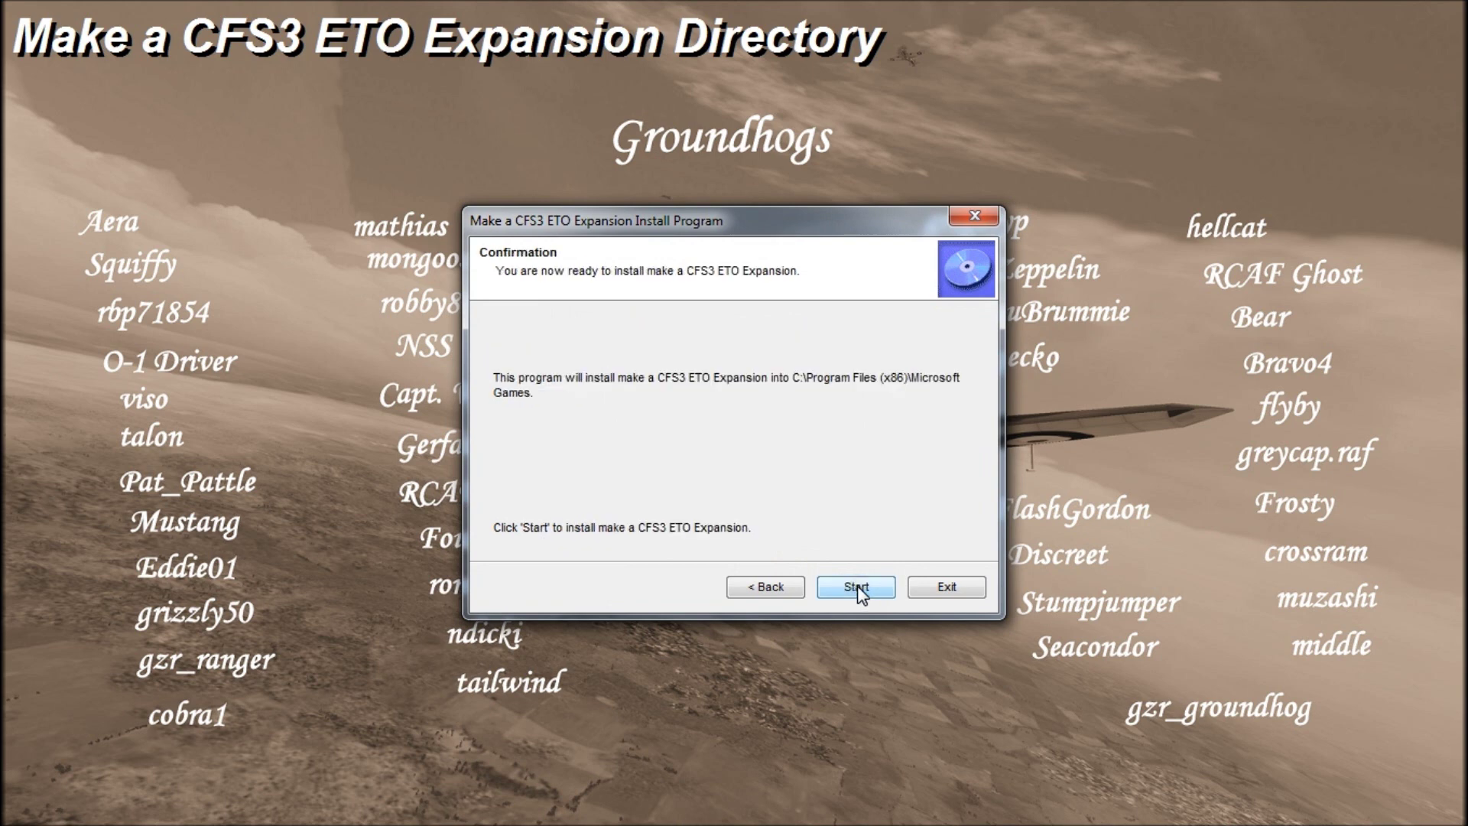
click(857, 586)
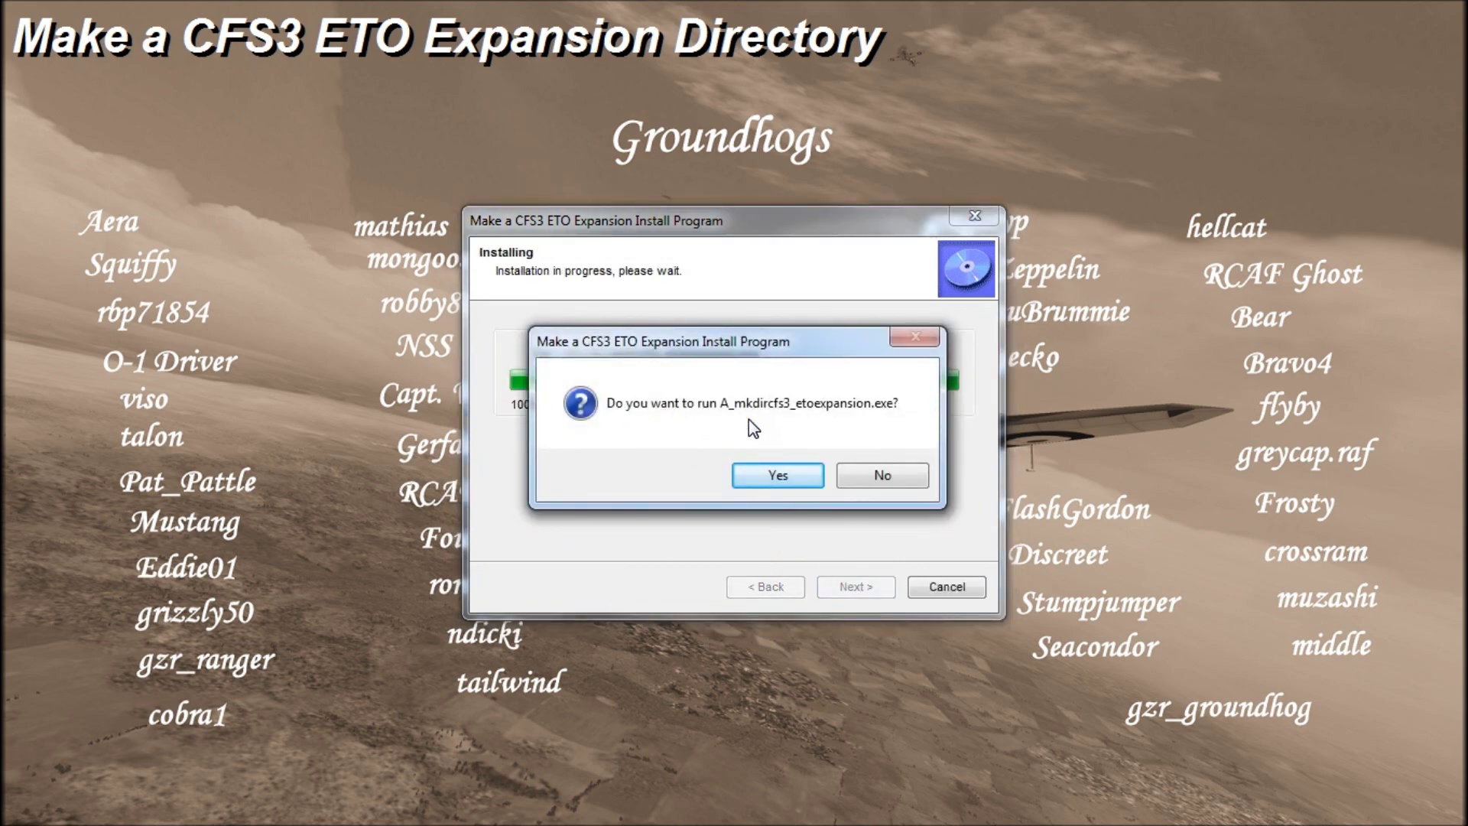
Run A_mkdircfs3_etoexpansion.exe, answer A to overwrite all files, and close the finished directory maker
click(778, 475)
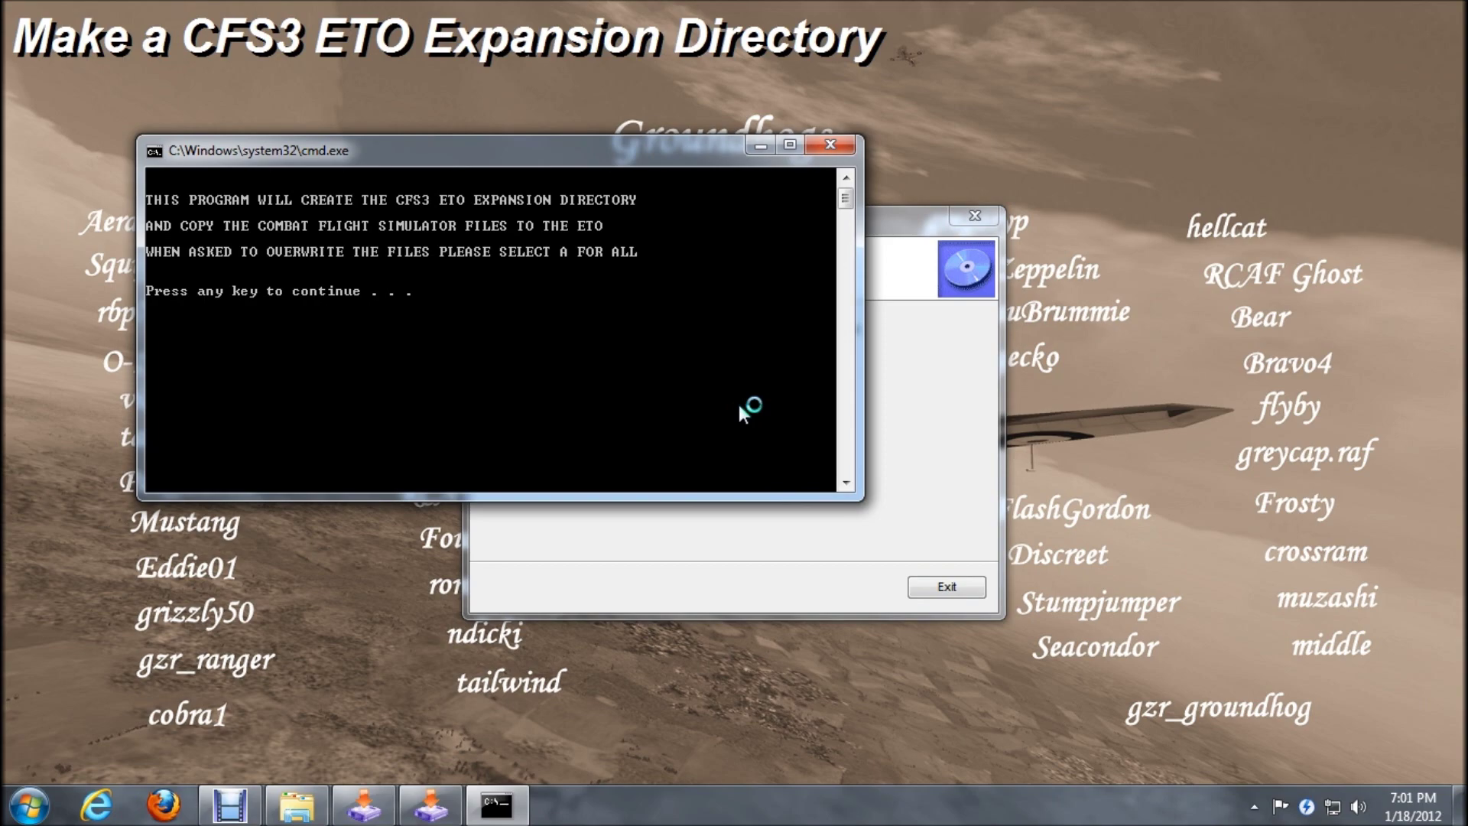
key(Return)
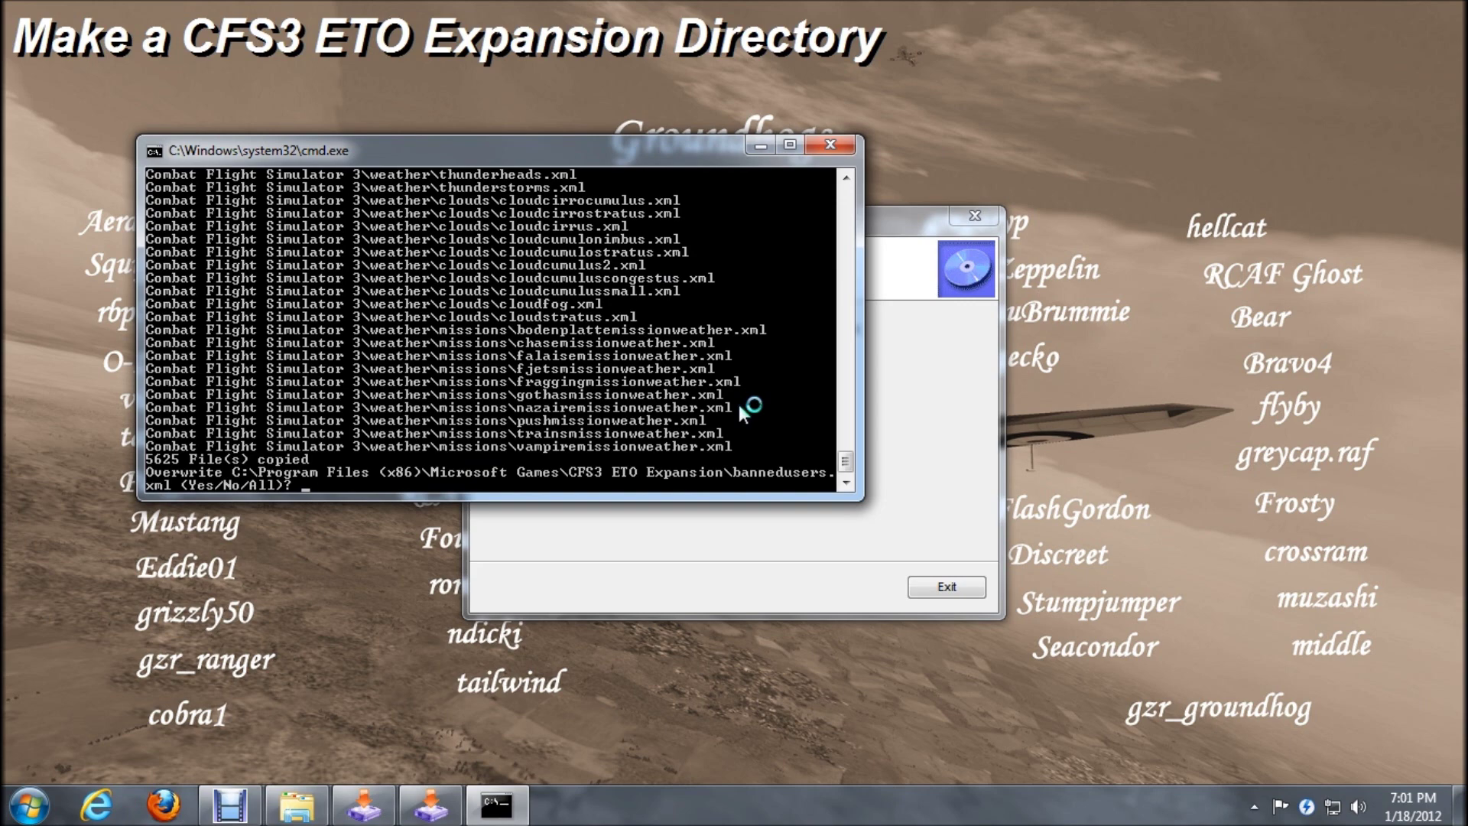
text(a)
key(Return)
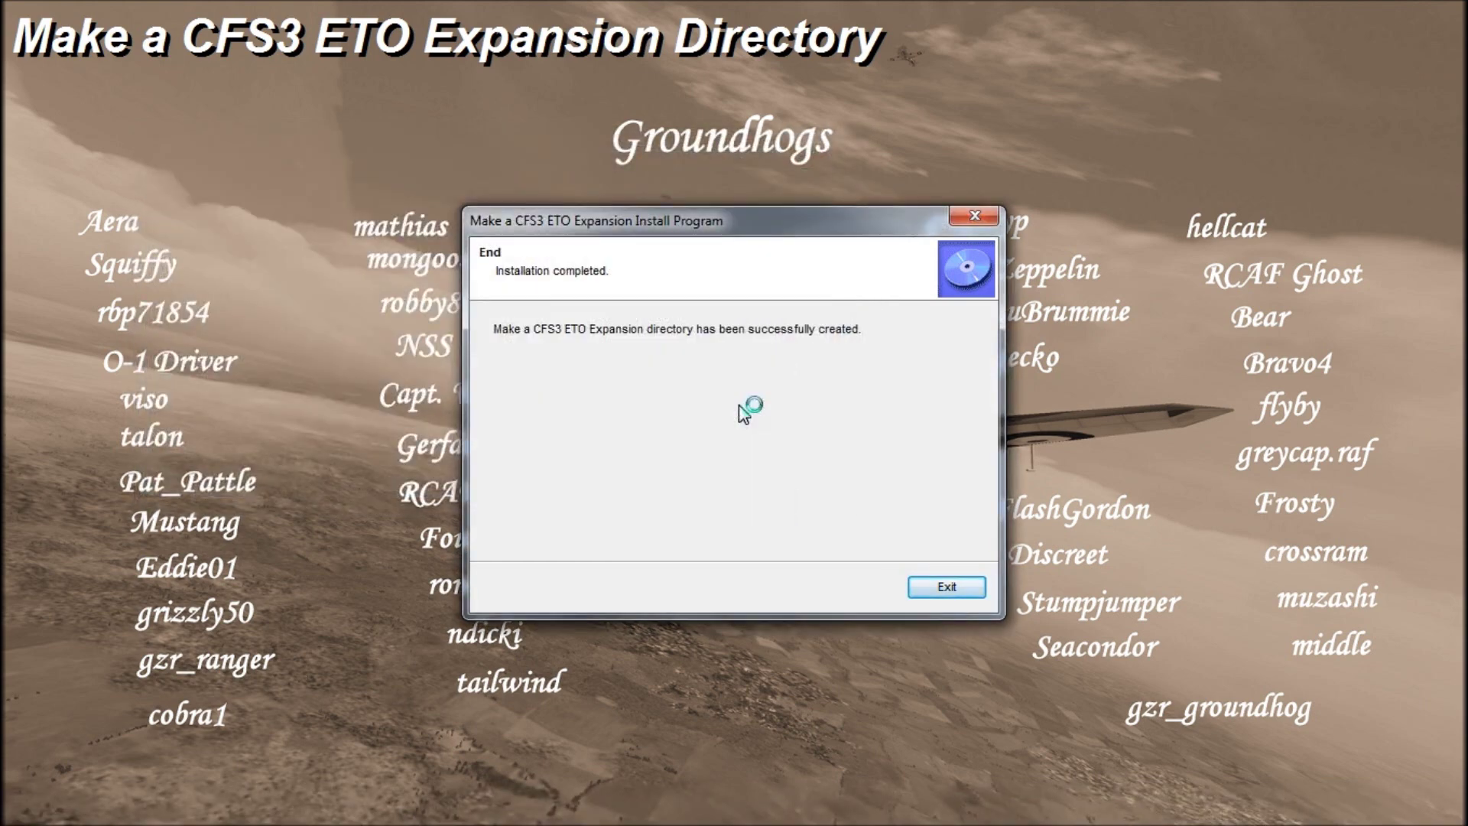
click(970, 583)
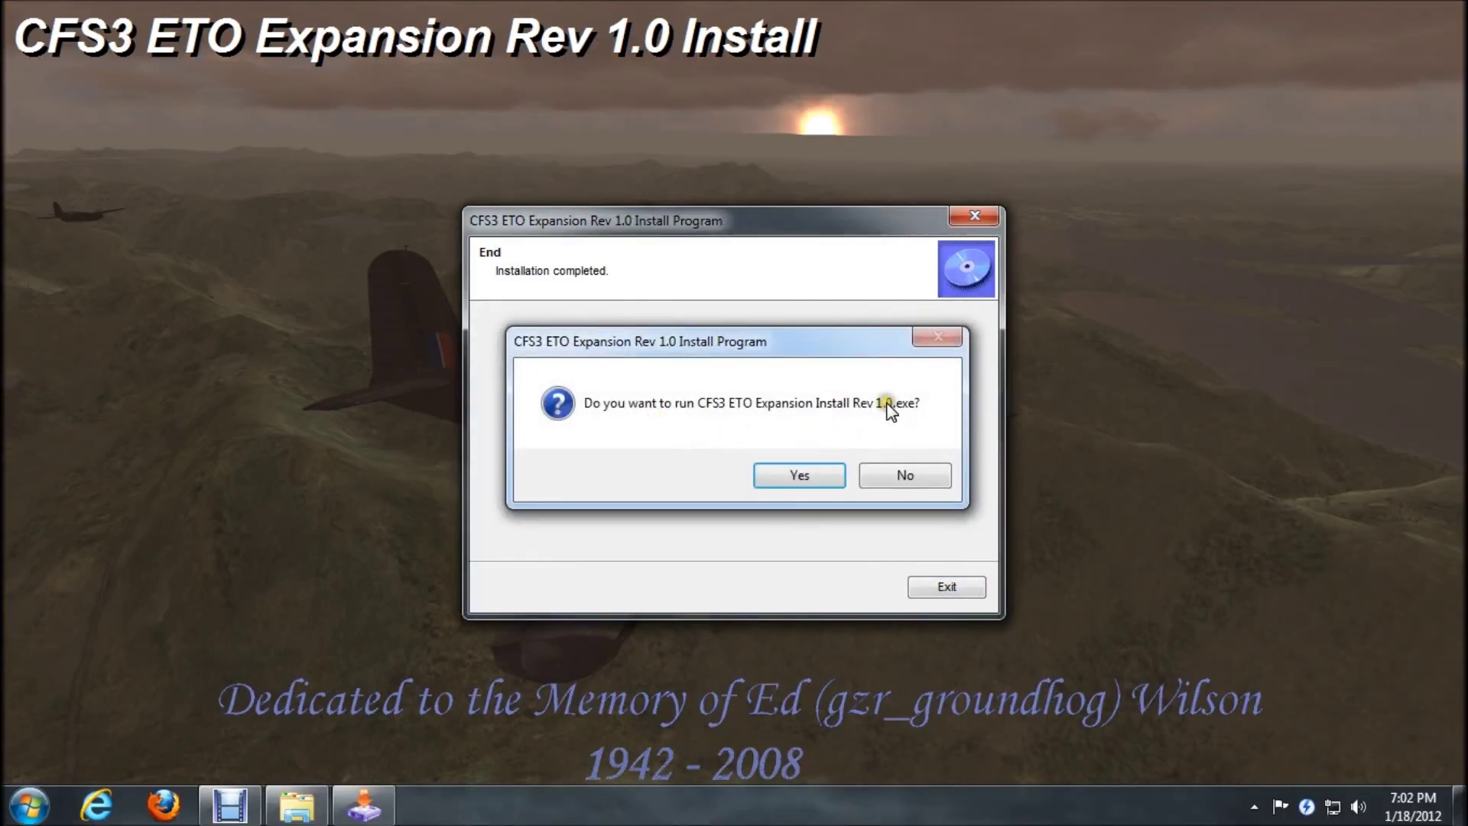
Run the ETO Expansion Rev 1.0 install exe and advance to its folder selection page
click(806, 475)
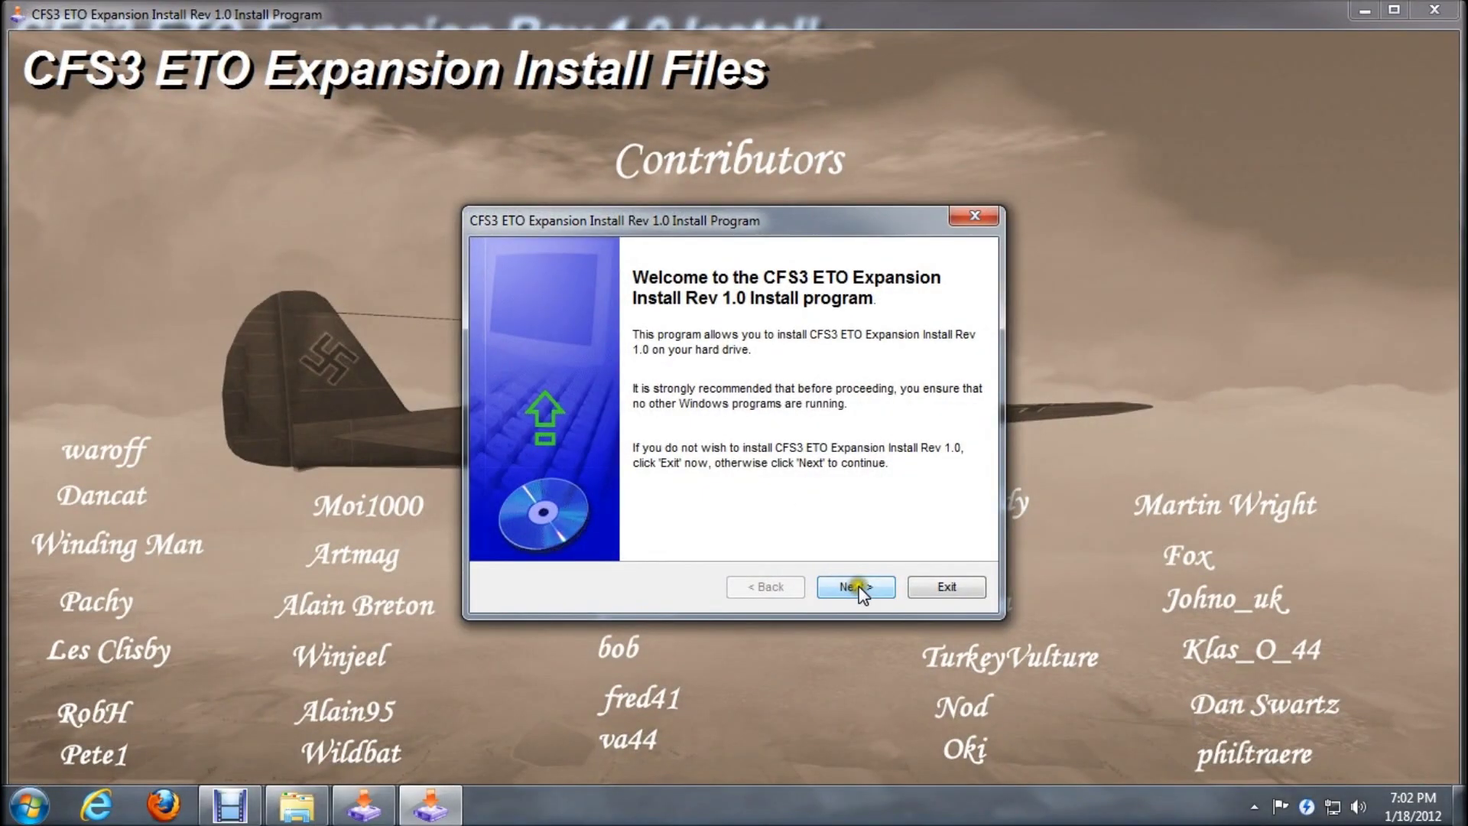
click(856, 585)
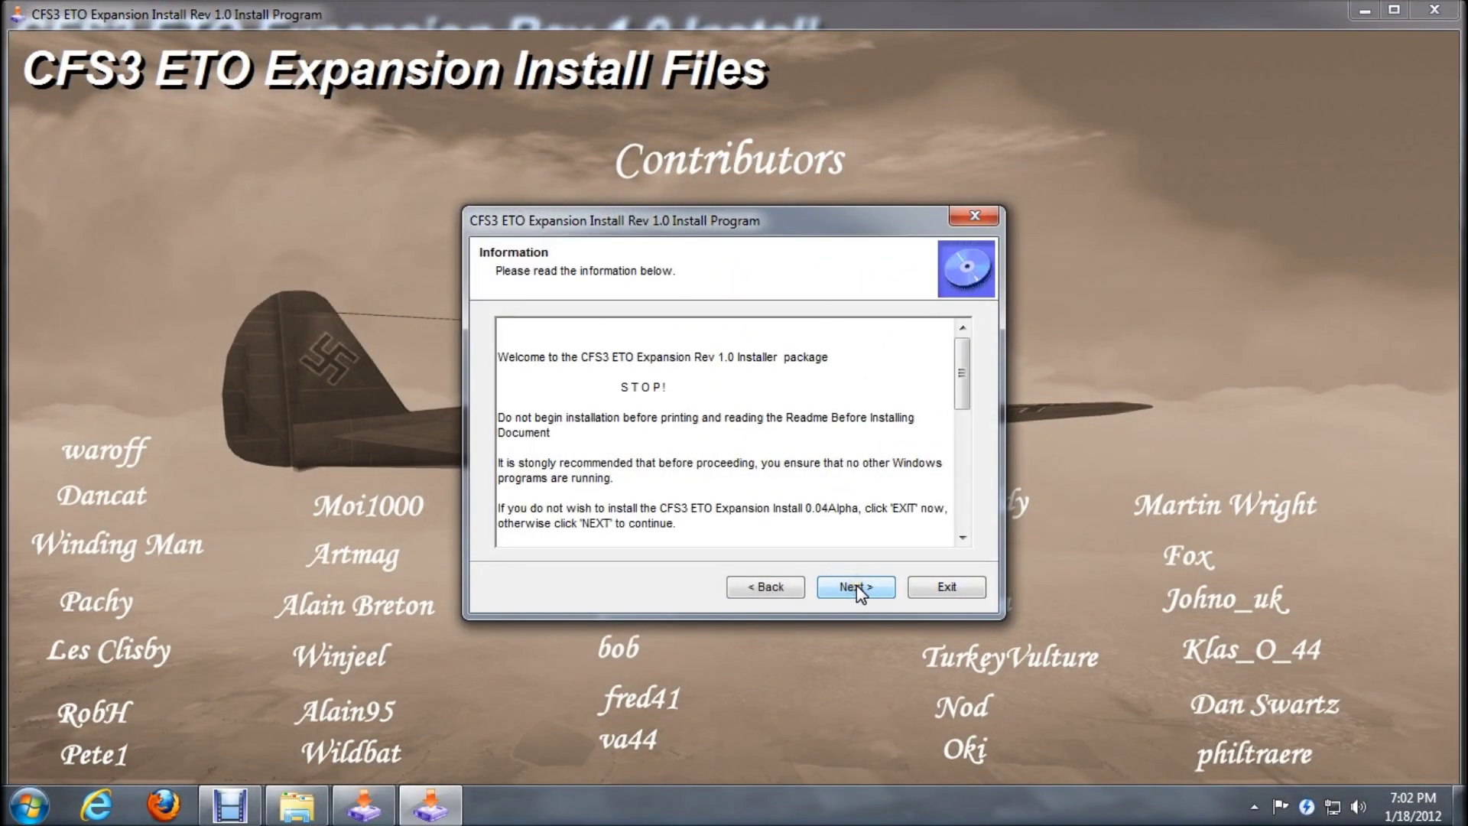
click(857, 587)
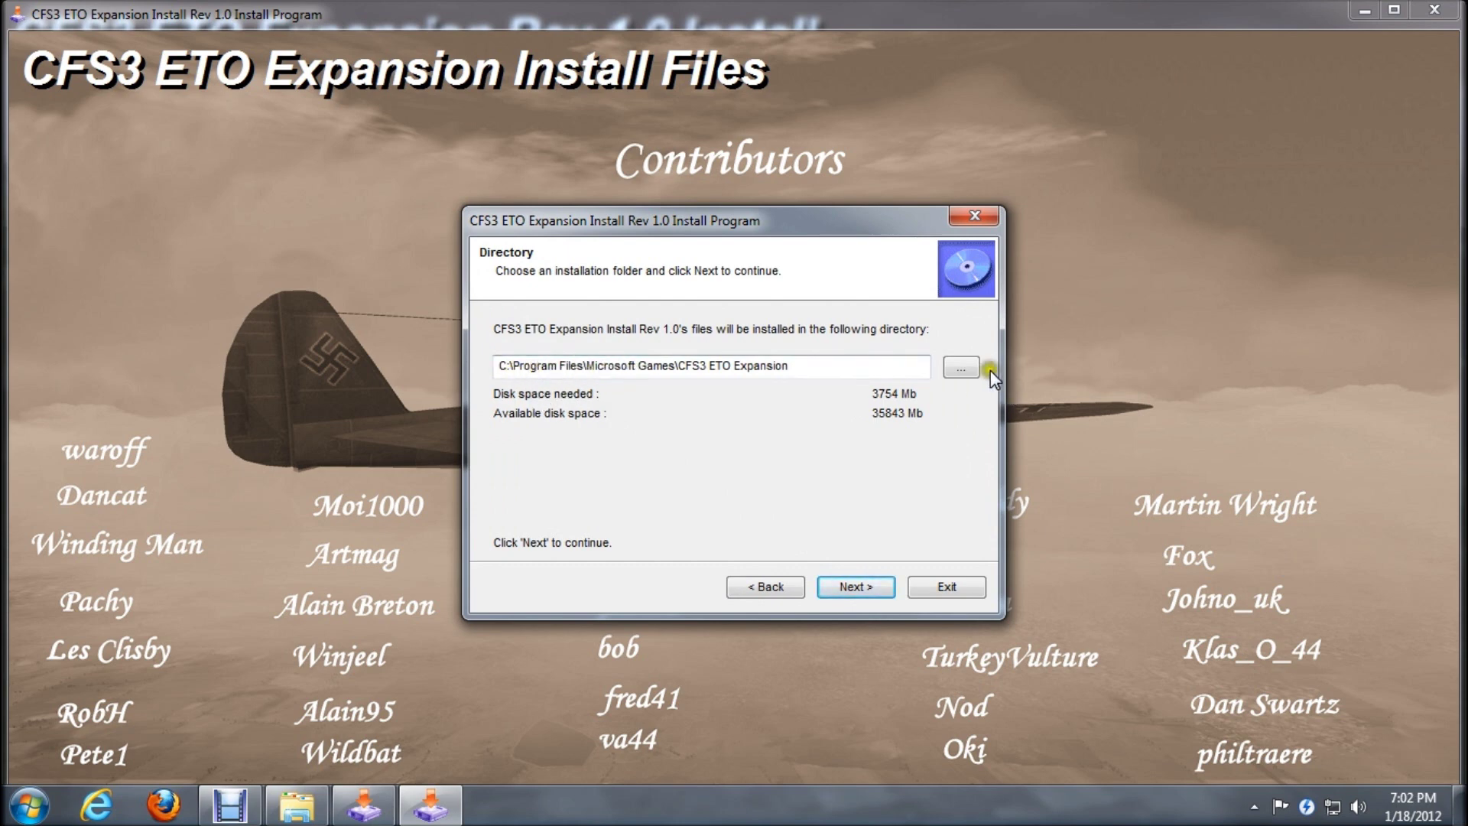
Browse to C:\Program Files (x86)\Microsoft Games\CFS3 ETO Expansion and confirm it as the target
click(966, 367)
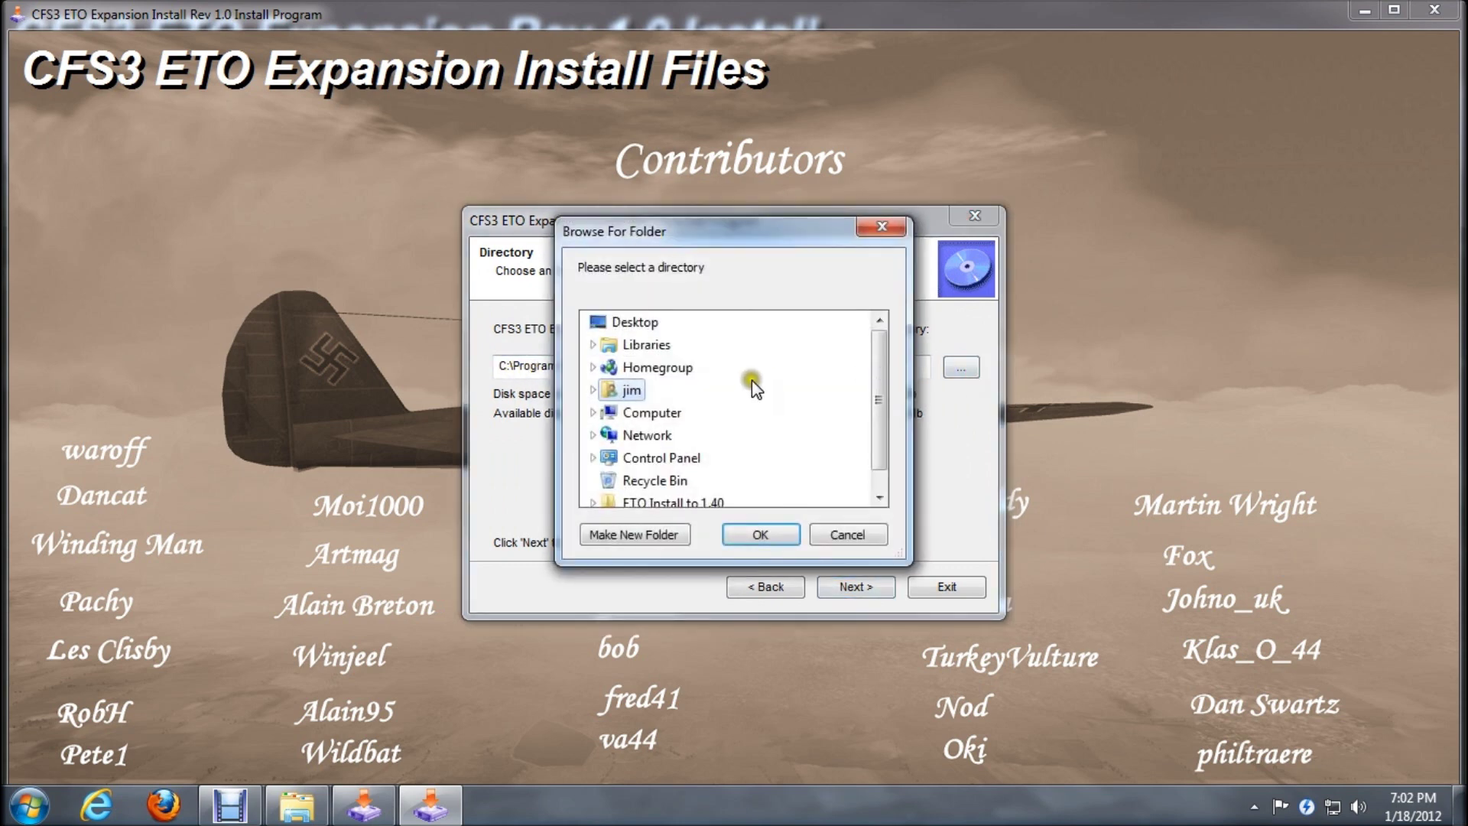
click(593, 414)
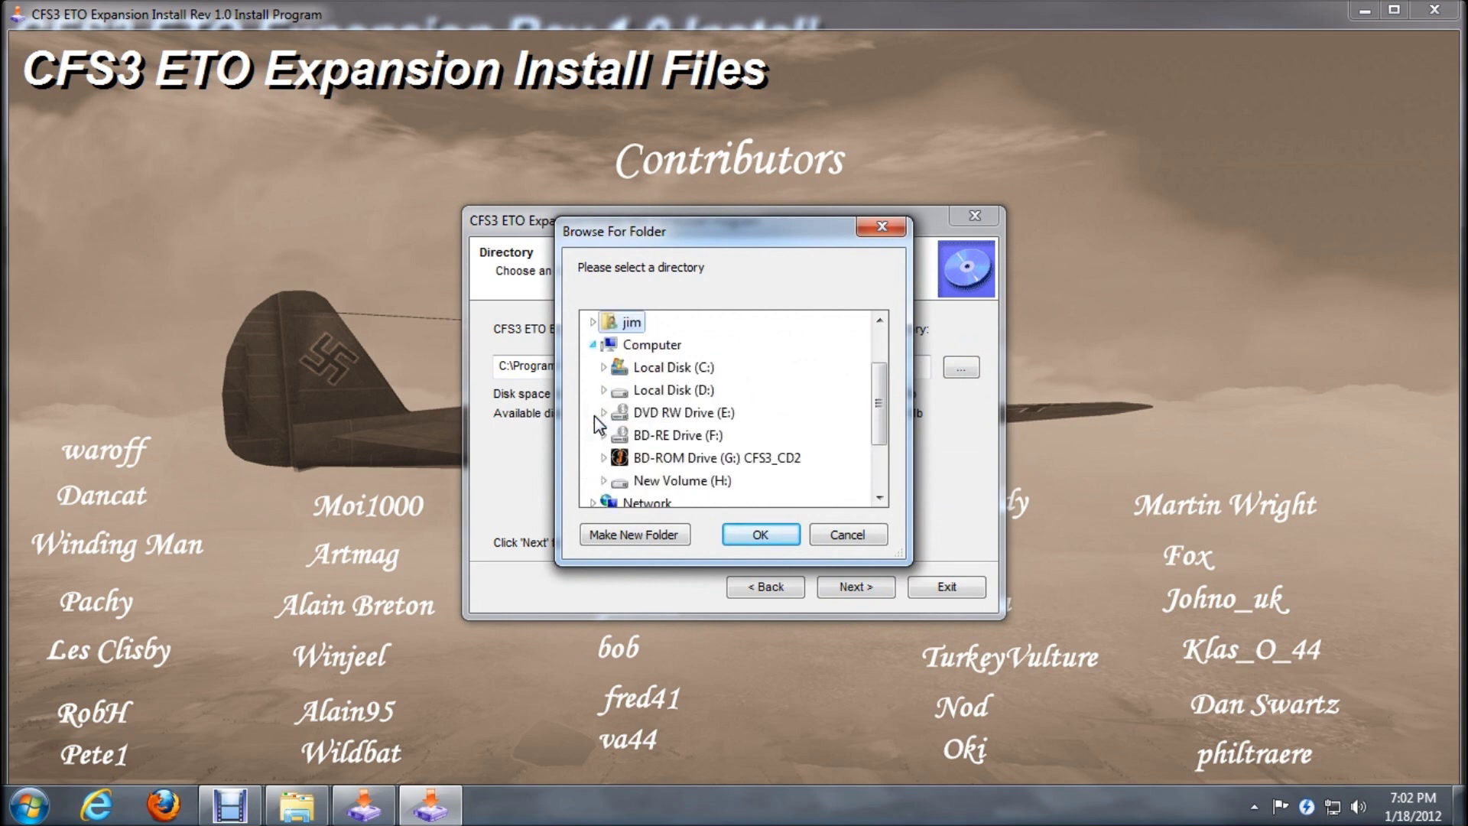
click(604, 369)
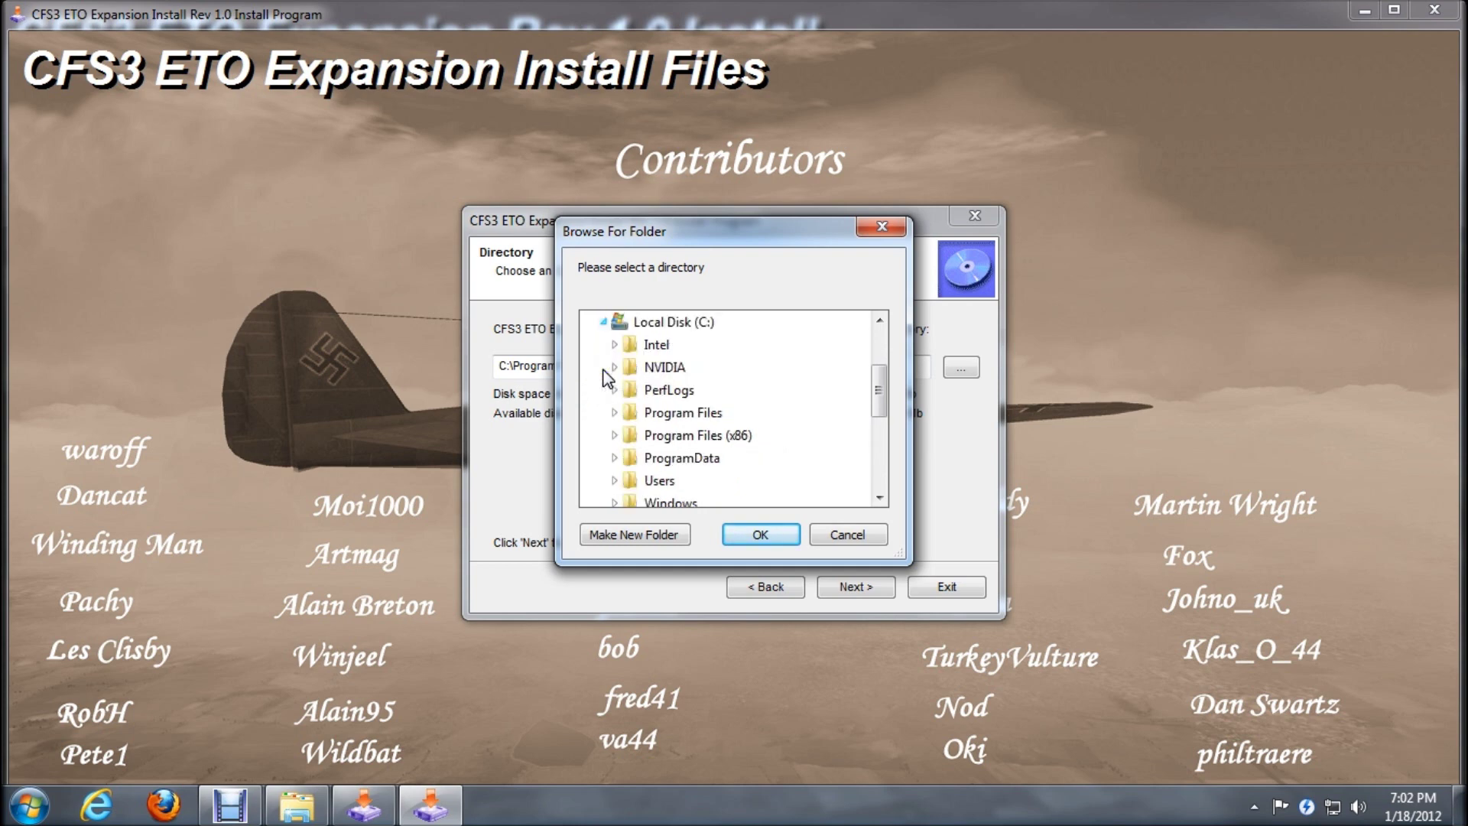
click(614, 435)
click(720, 459)
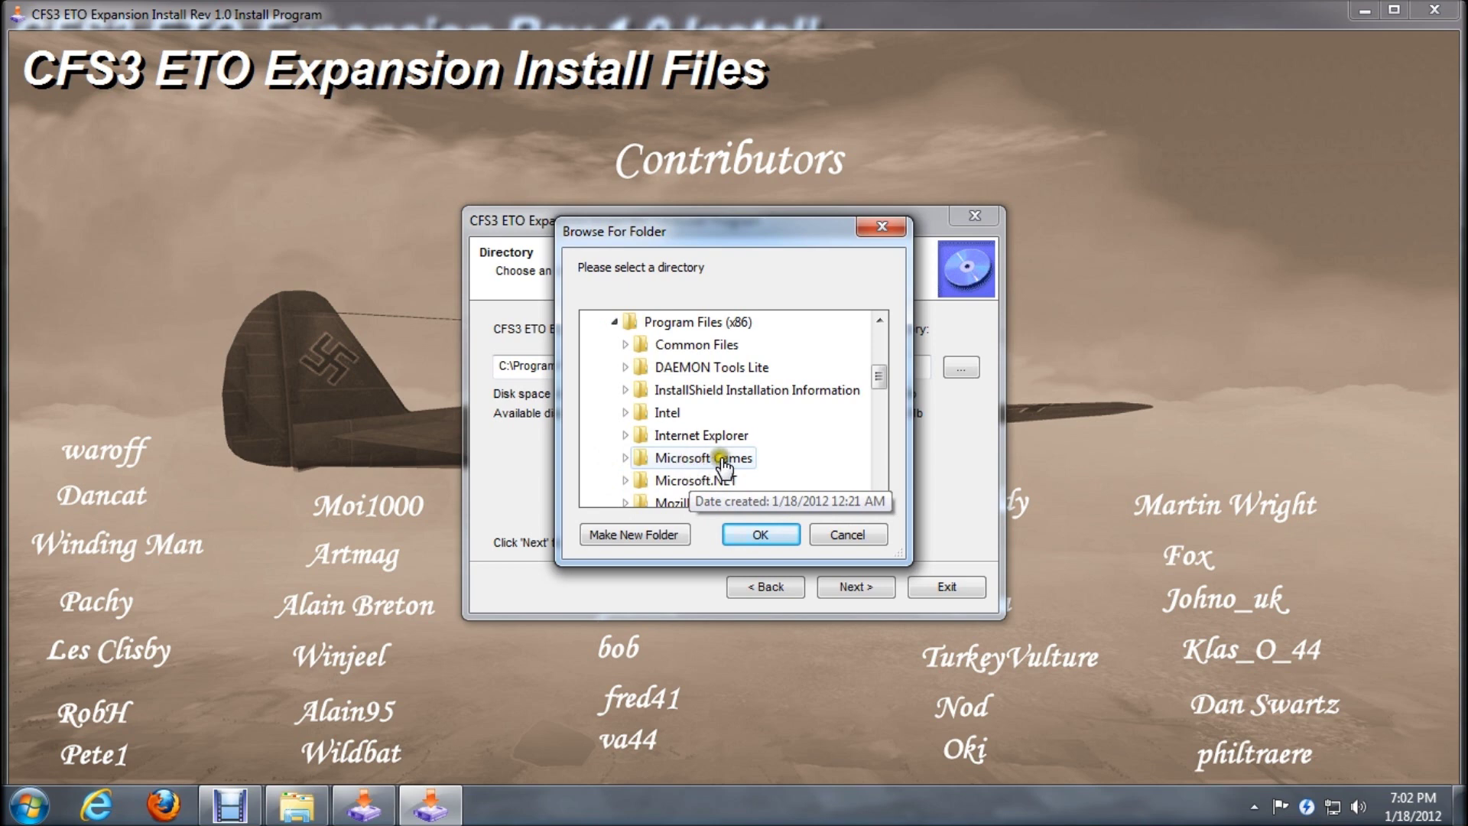
click(622, 459)
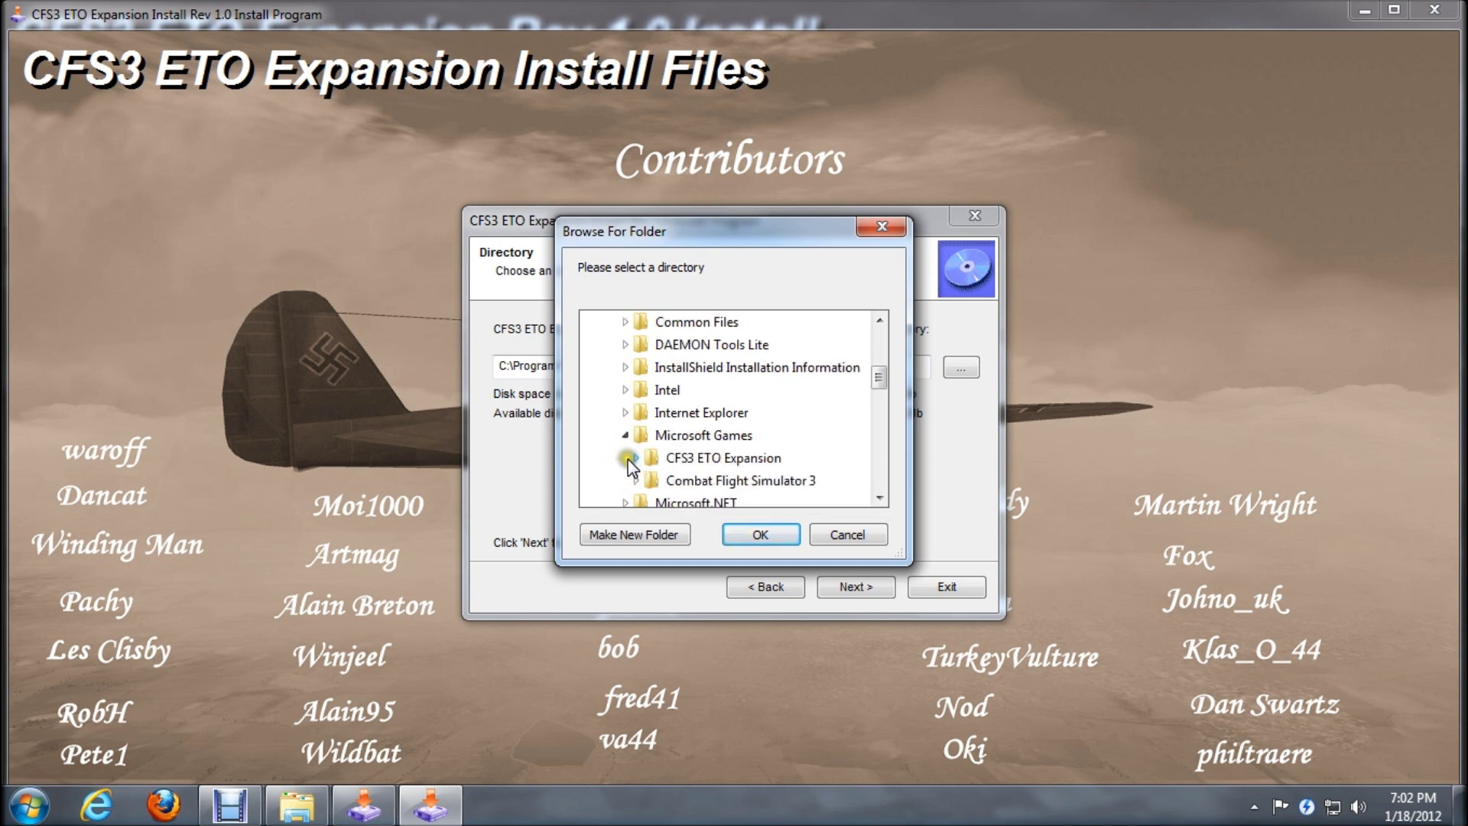
click(743, 462)
click(761, 533)
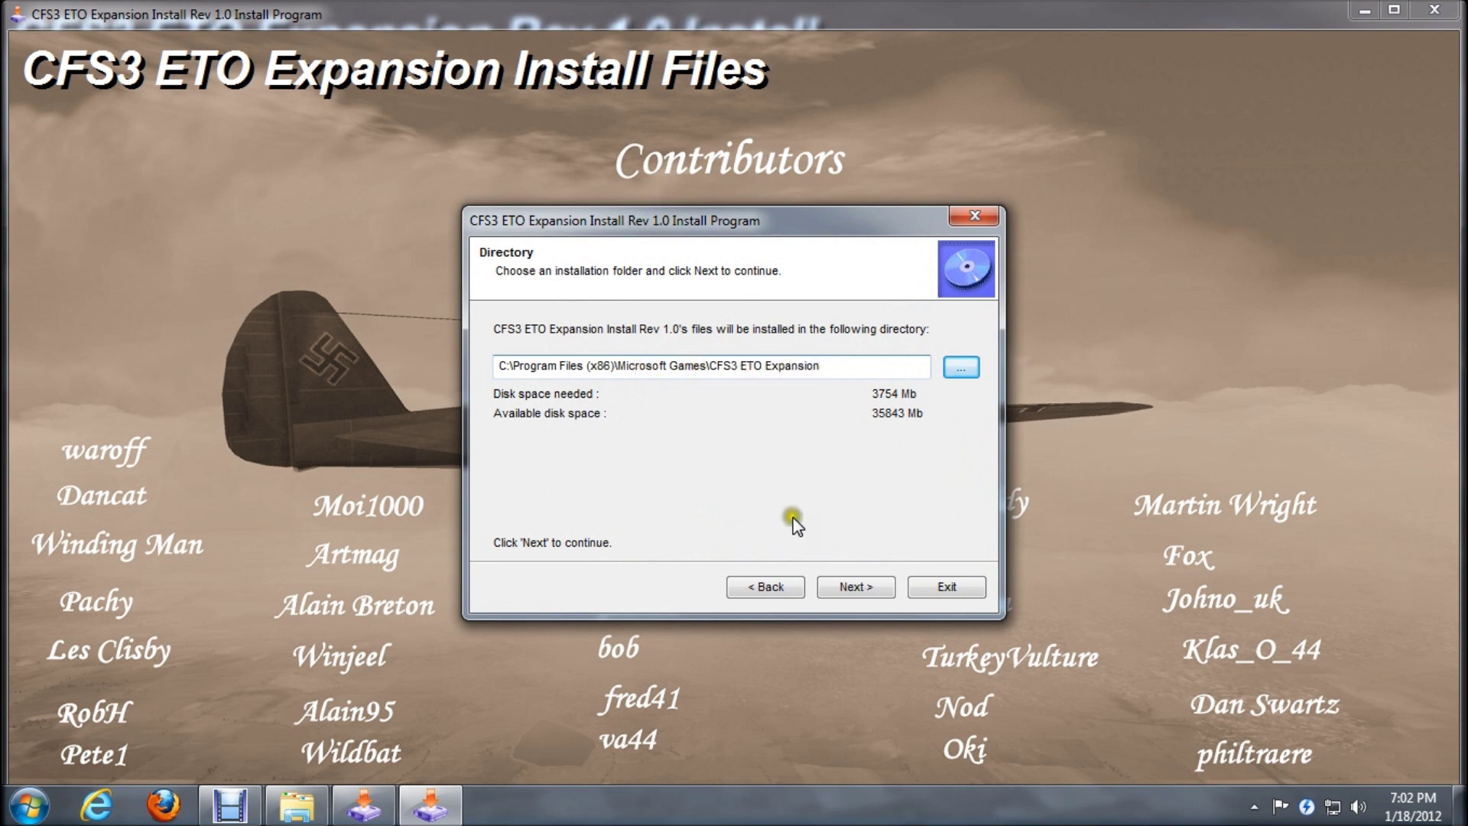
Start the expansion install and let it run until the End page appears
click(860, 587)
click(860, 588)
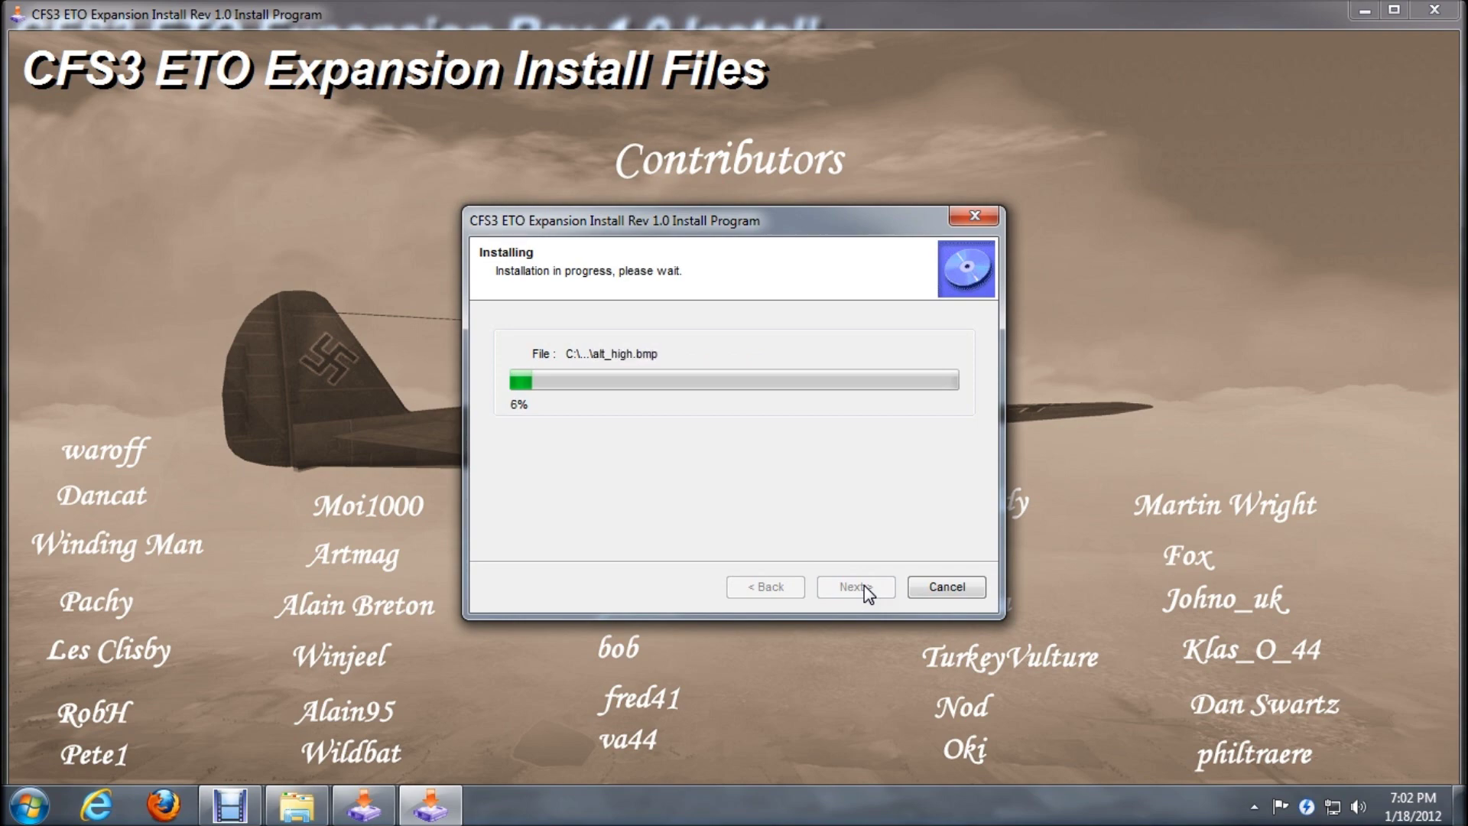
key(alt+Tab)
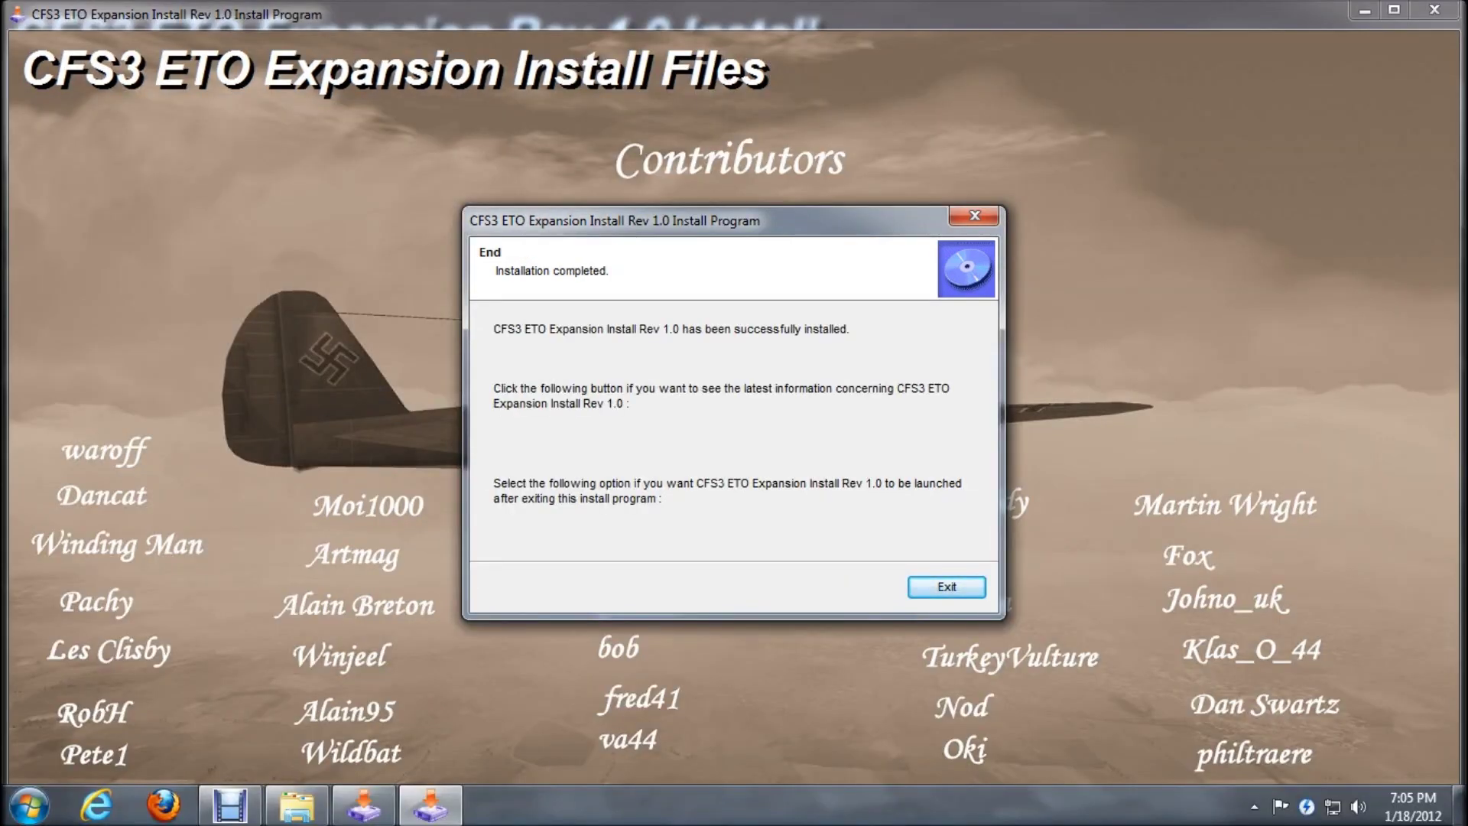
Exit the installer and change the CFS3 user folder name to 'CFS3 ETO Expansion'
click(946, 587)
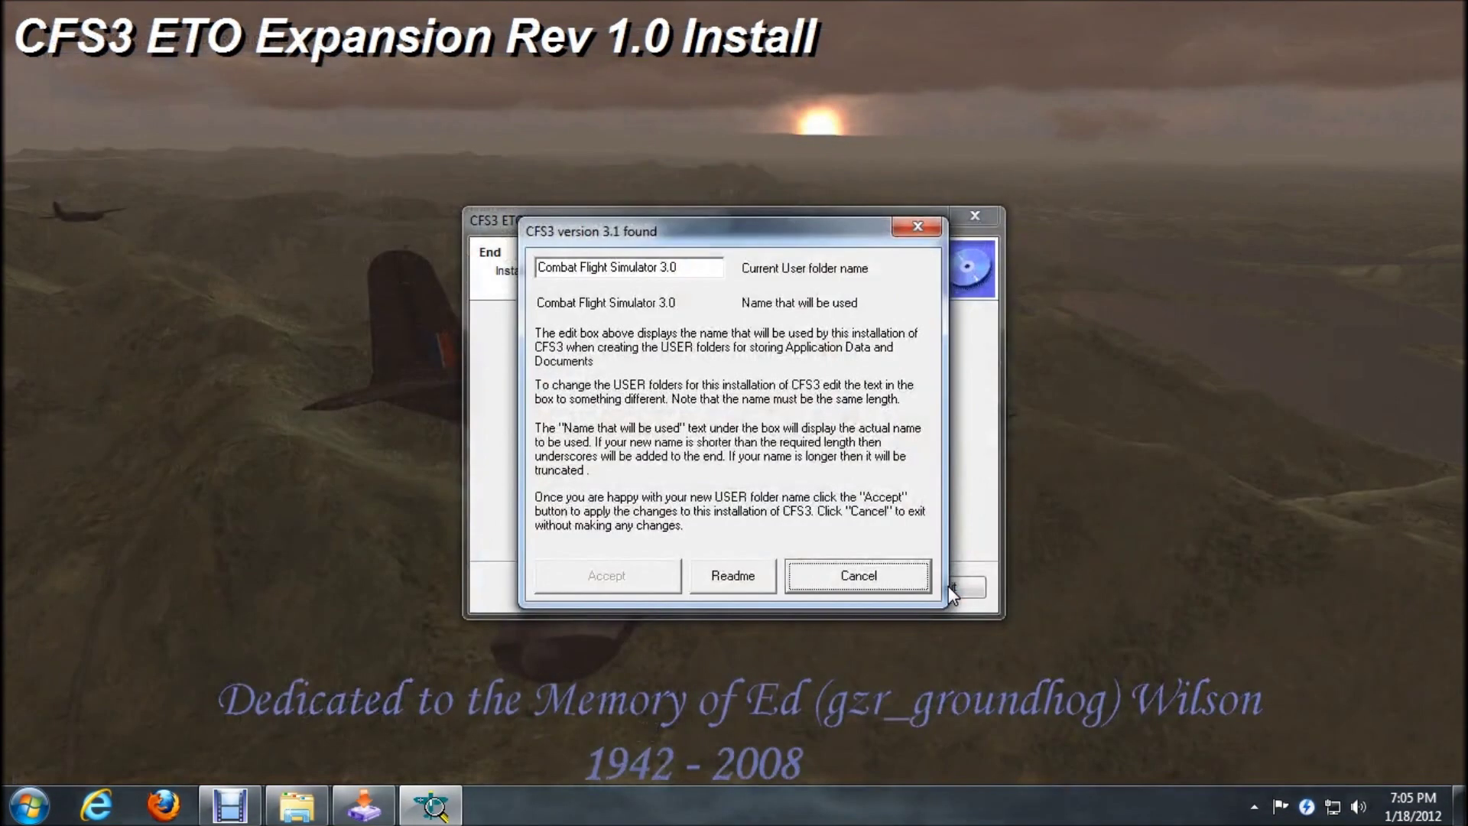
click(694, 267)
drag(694, 267, 462, 266)
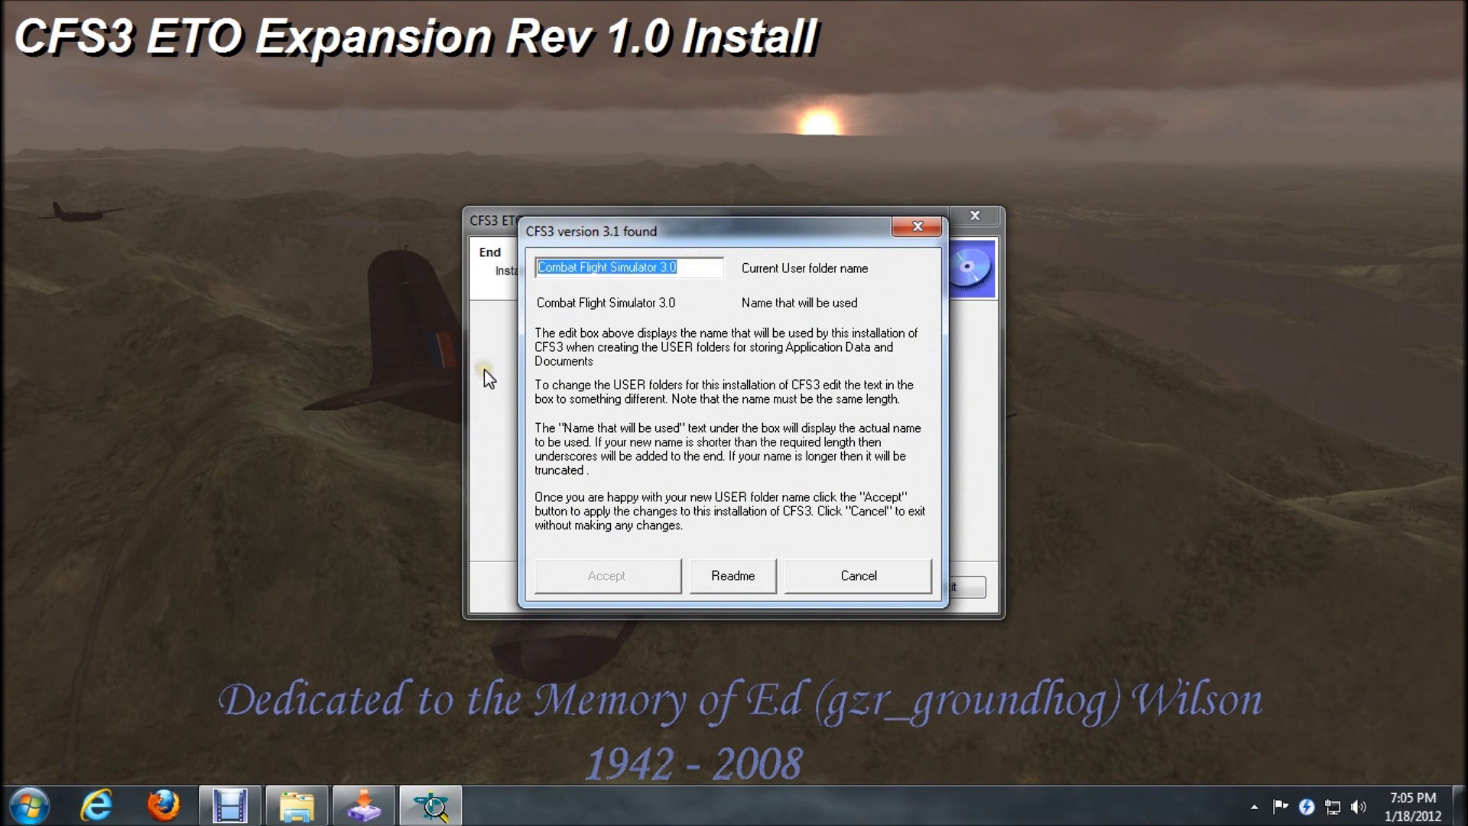
key(BackSpace)
text(CFS3)
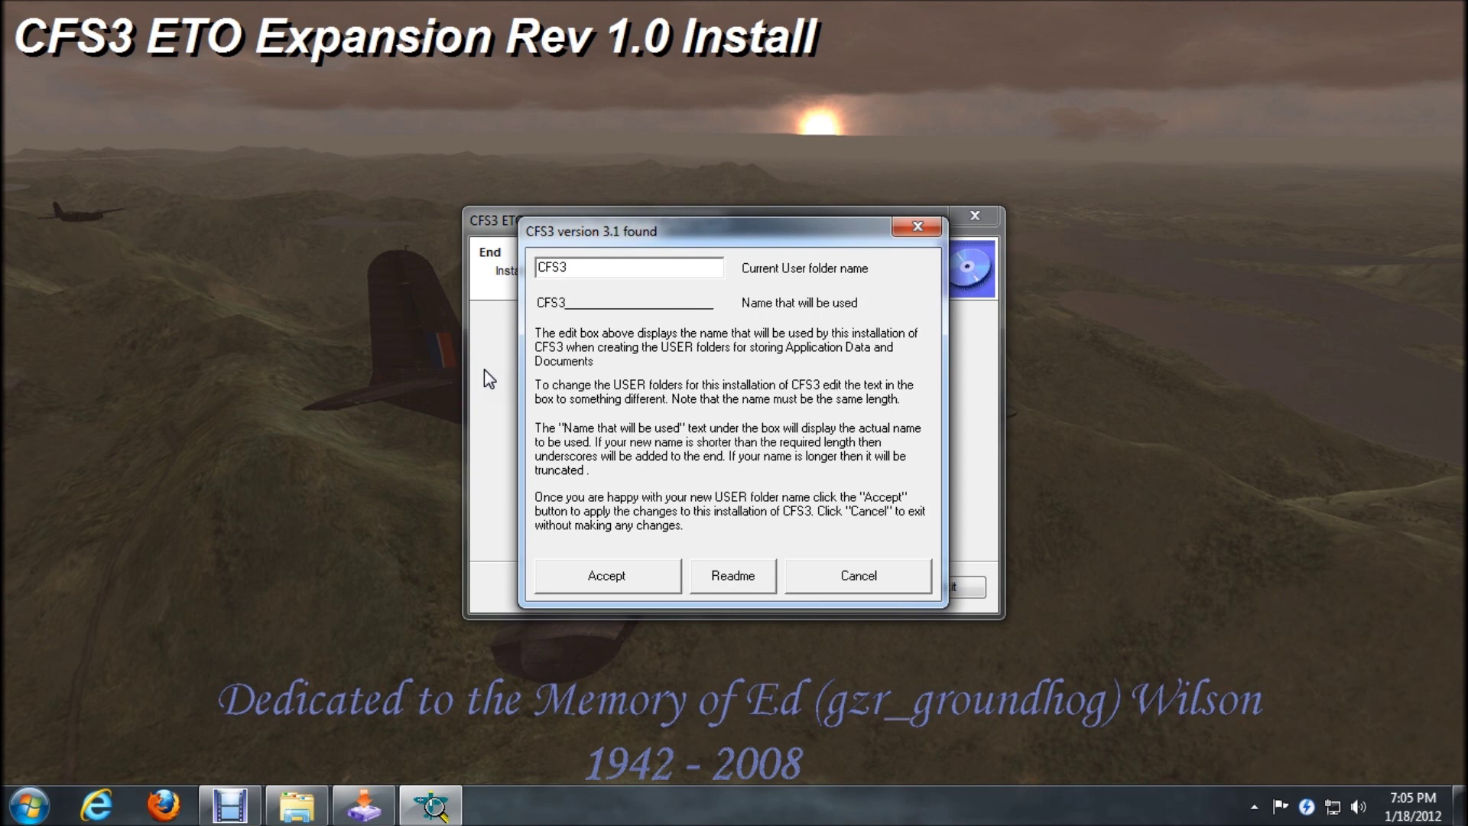
text( ETO Expansion)
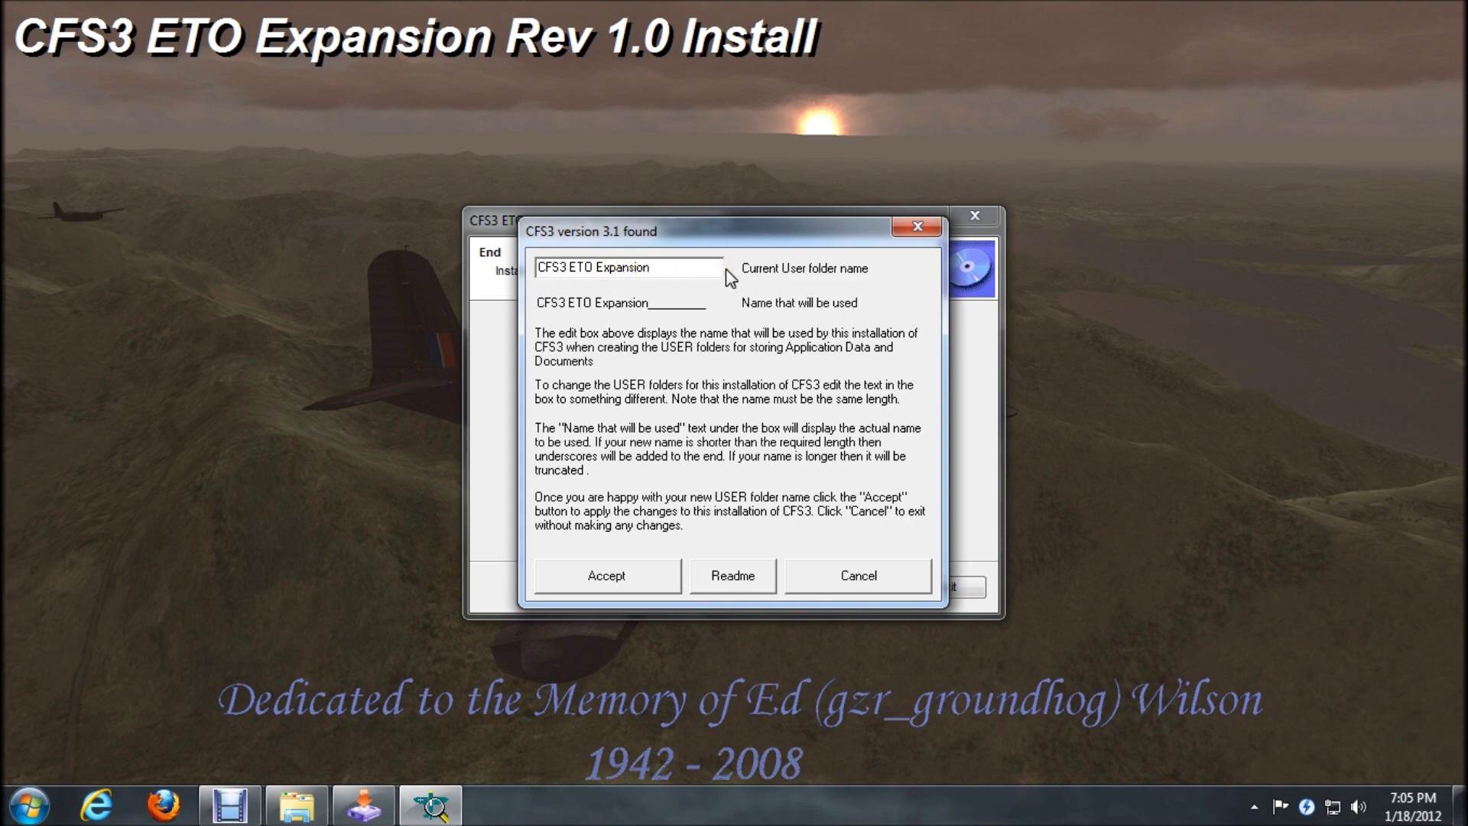
click(708, 314)
Accept the new folder name, dismiss the confirmation, and exit the installer
click(651, 577)
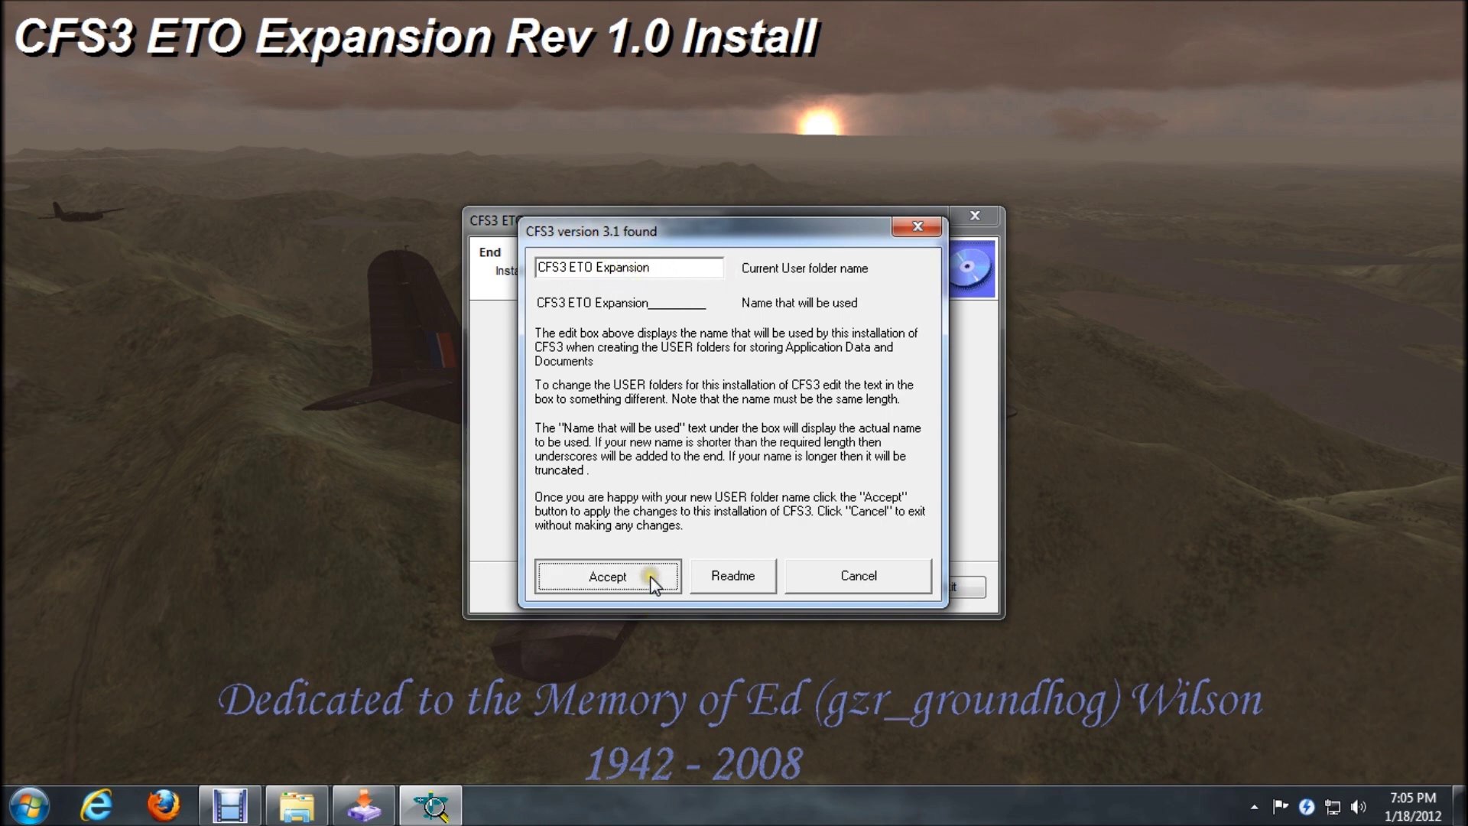
click(889, 515)
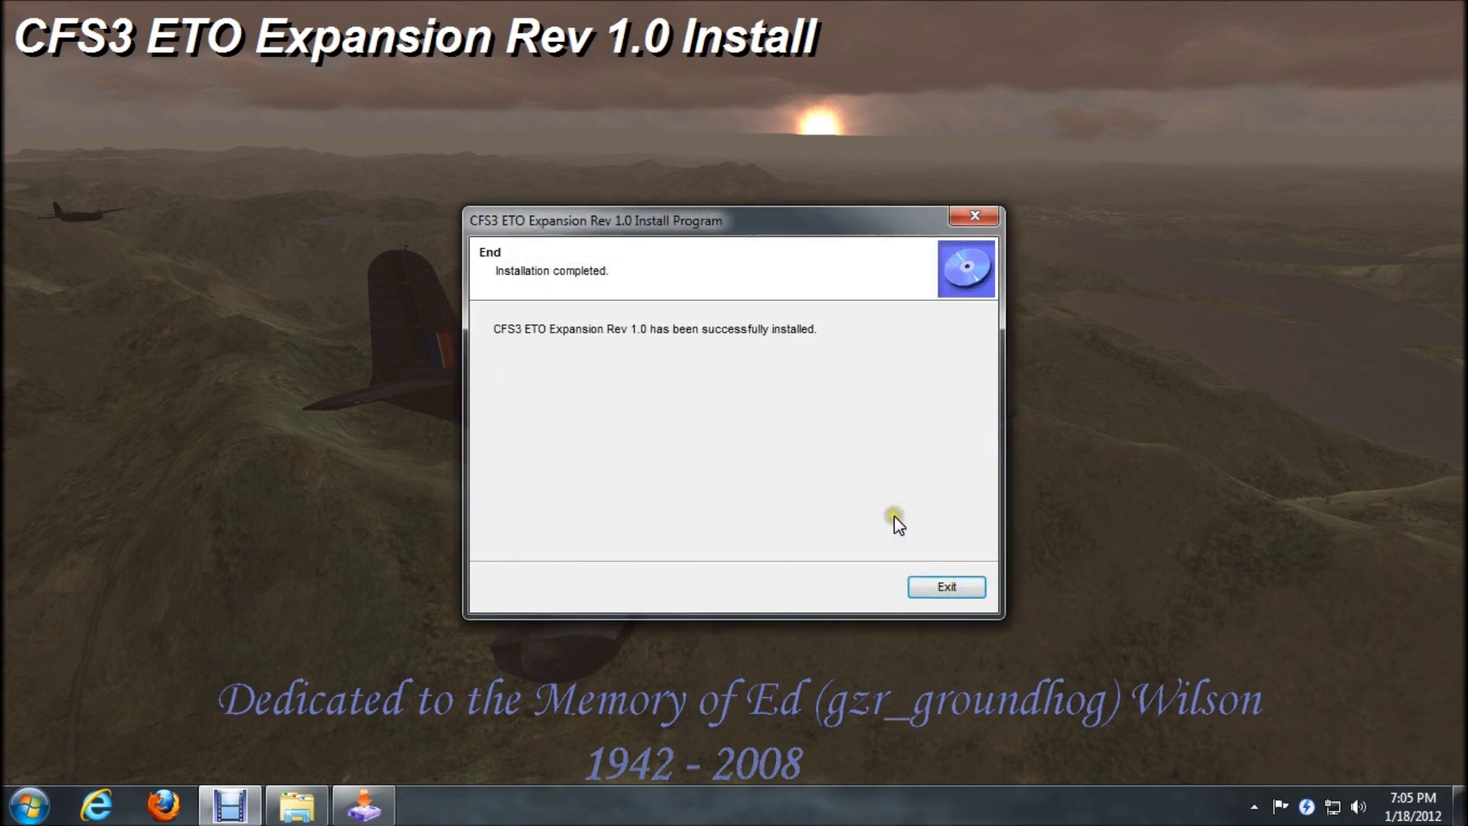
click(936, 587)
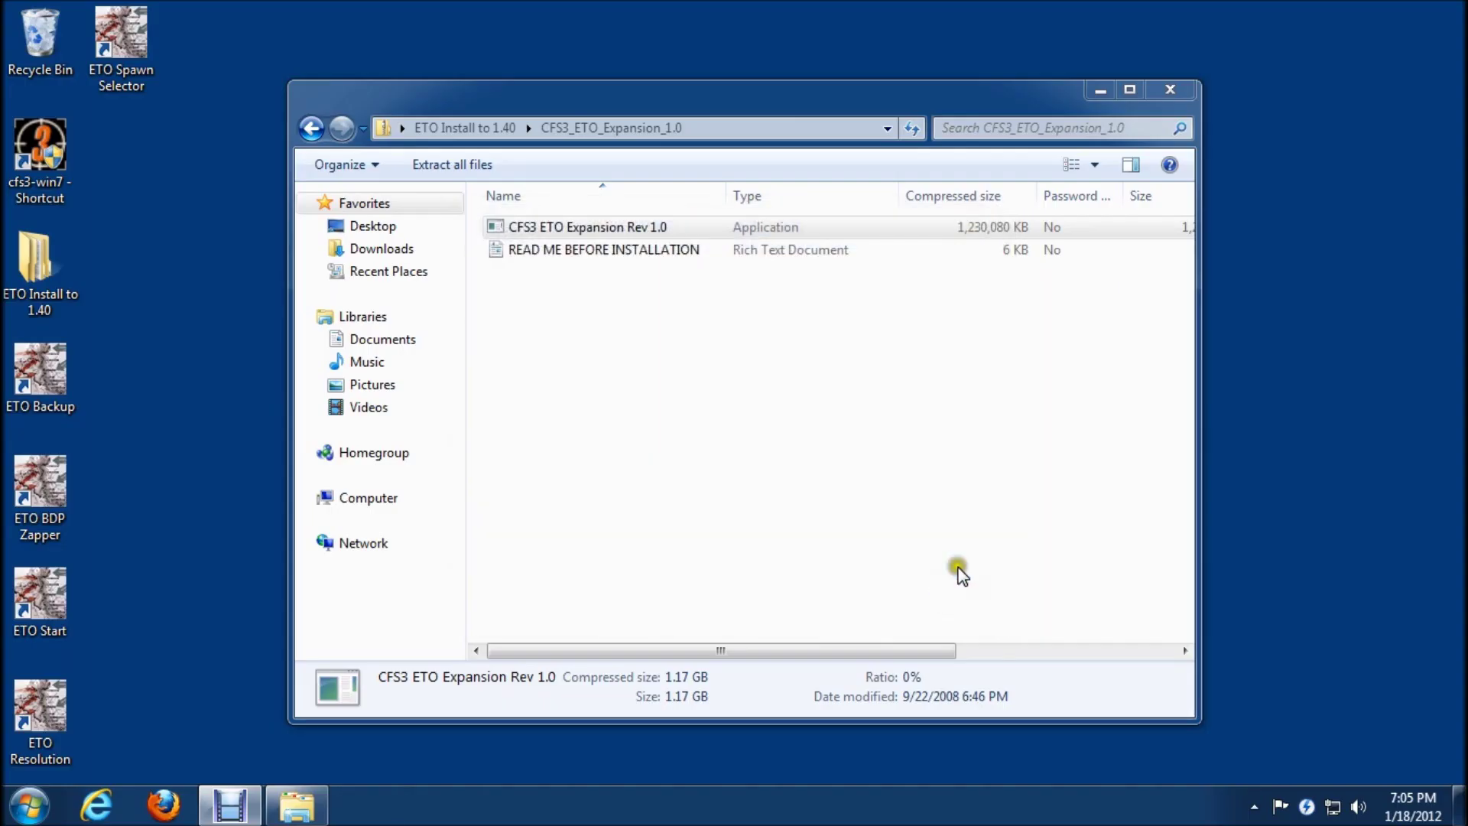
Close the CFS3_ETO_Expansion_1.0 archive window
click(1176, 90)
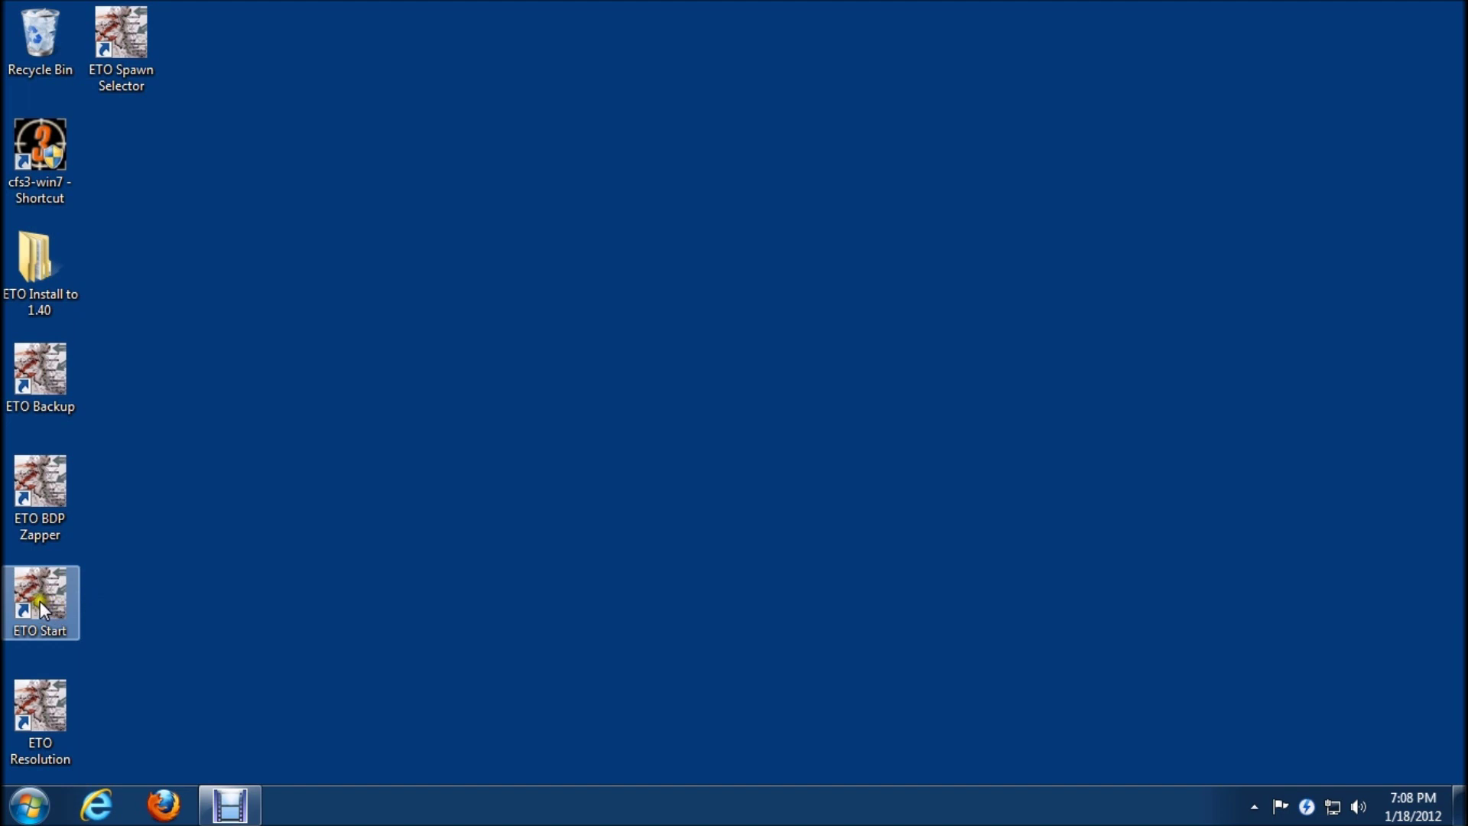
Open C:\Program Files (x86)\Microsoft Games\CFS3 ETO Expansion from Computer and scroll through its files
click(29, 805)
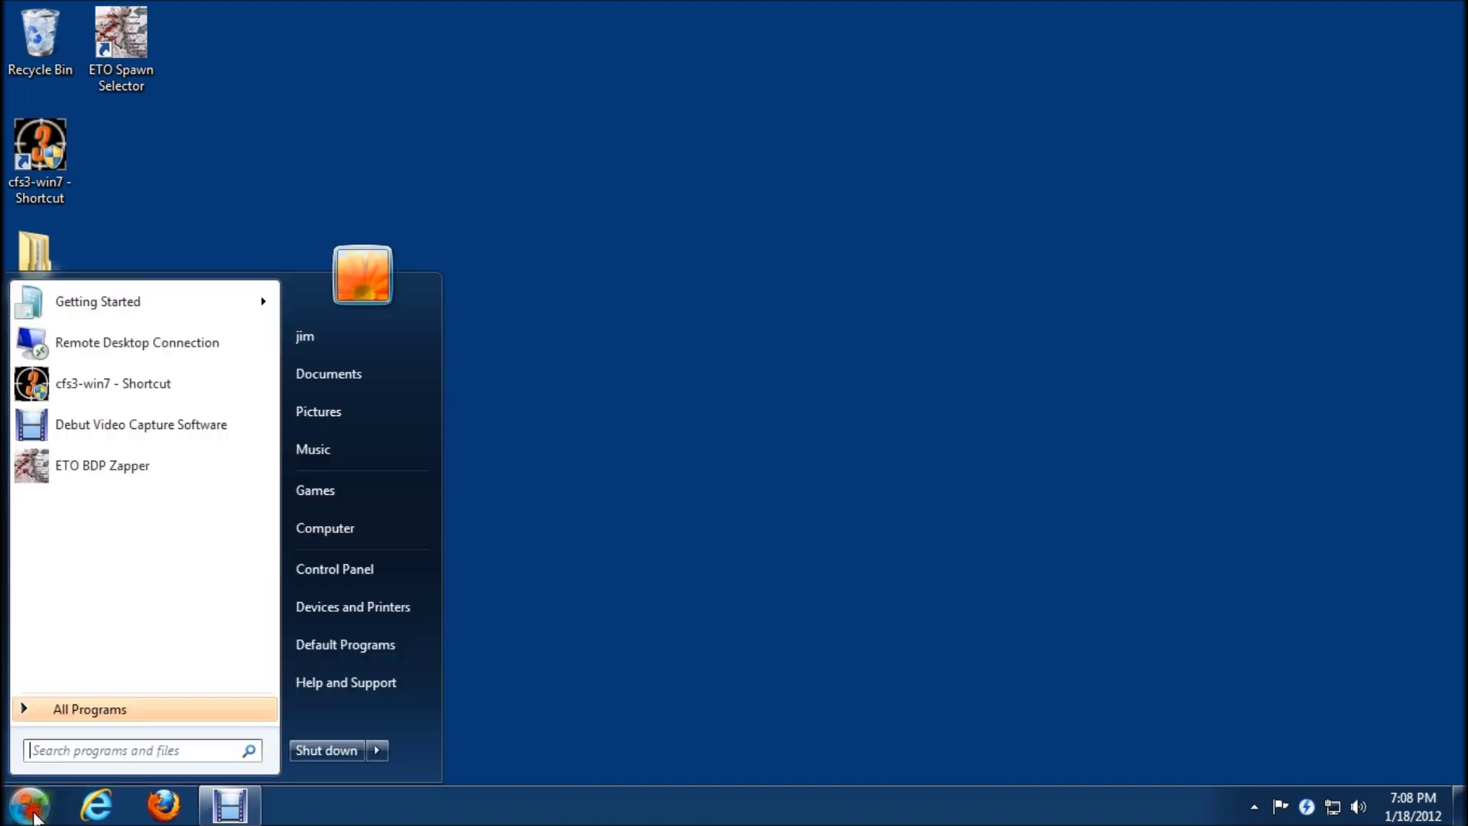
click(352, 534)
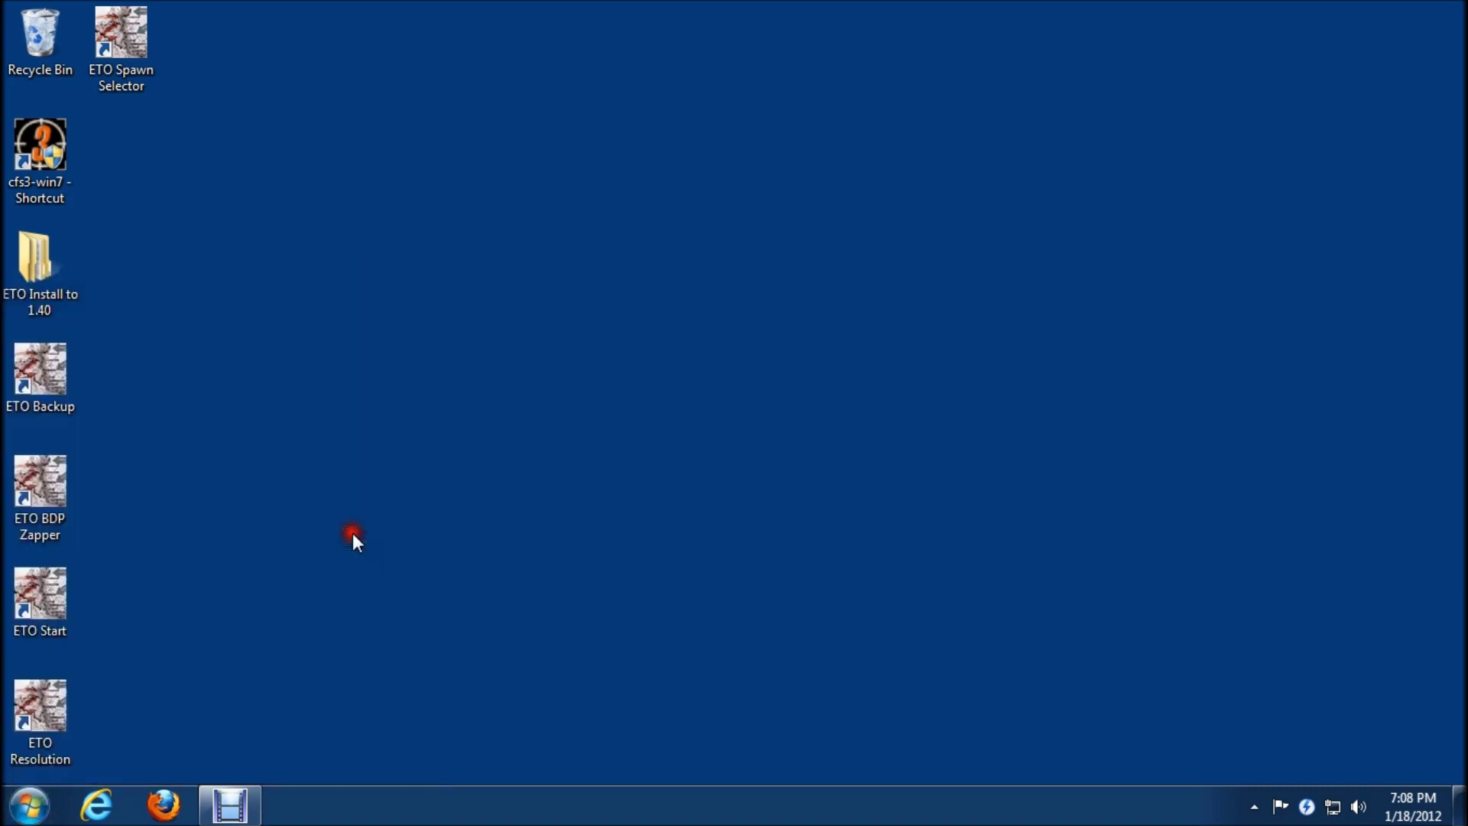
double_click(603, 234)
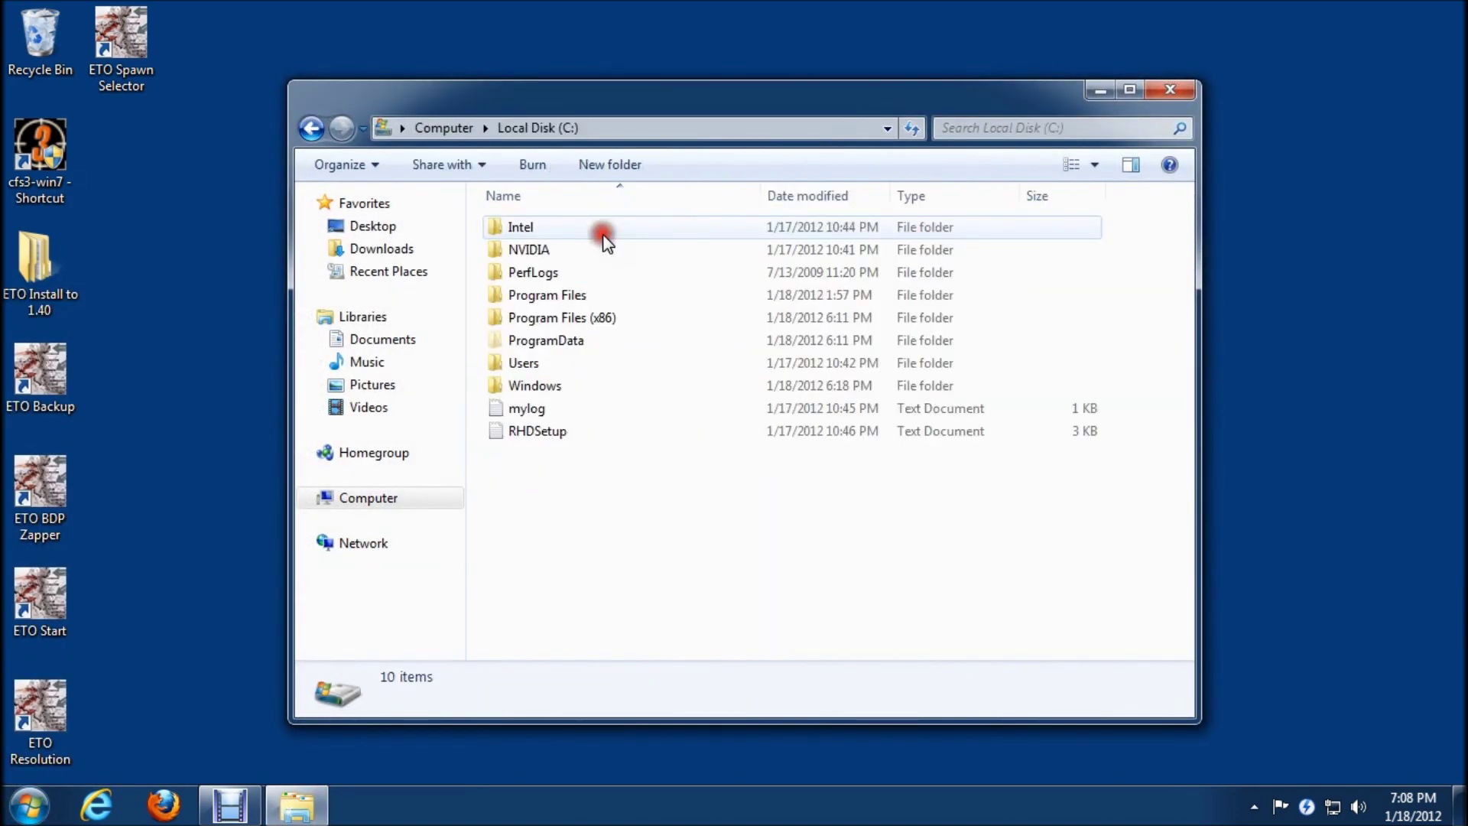
double_click(558, 318)
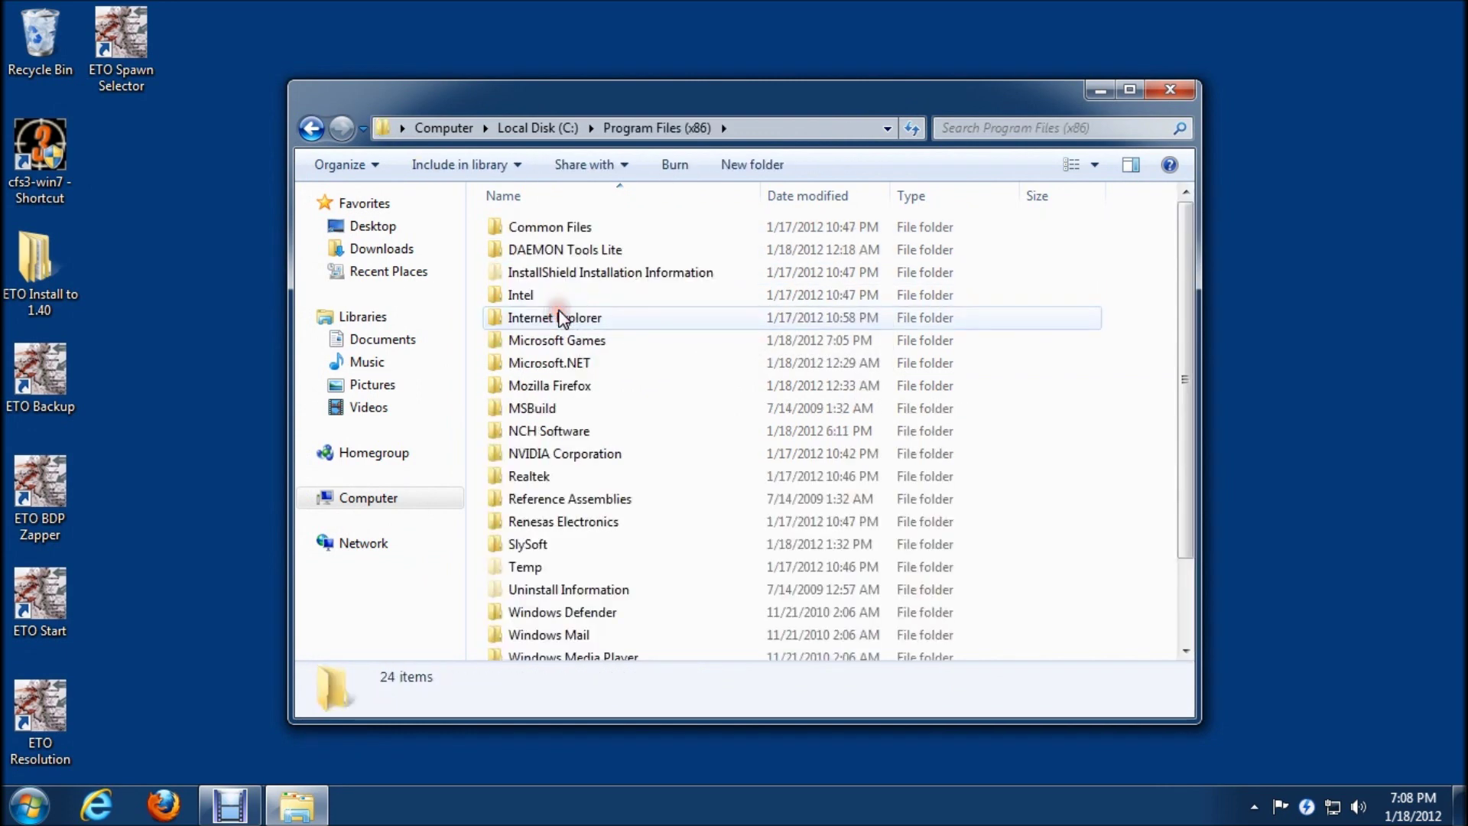
double_click(562, 339)
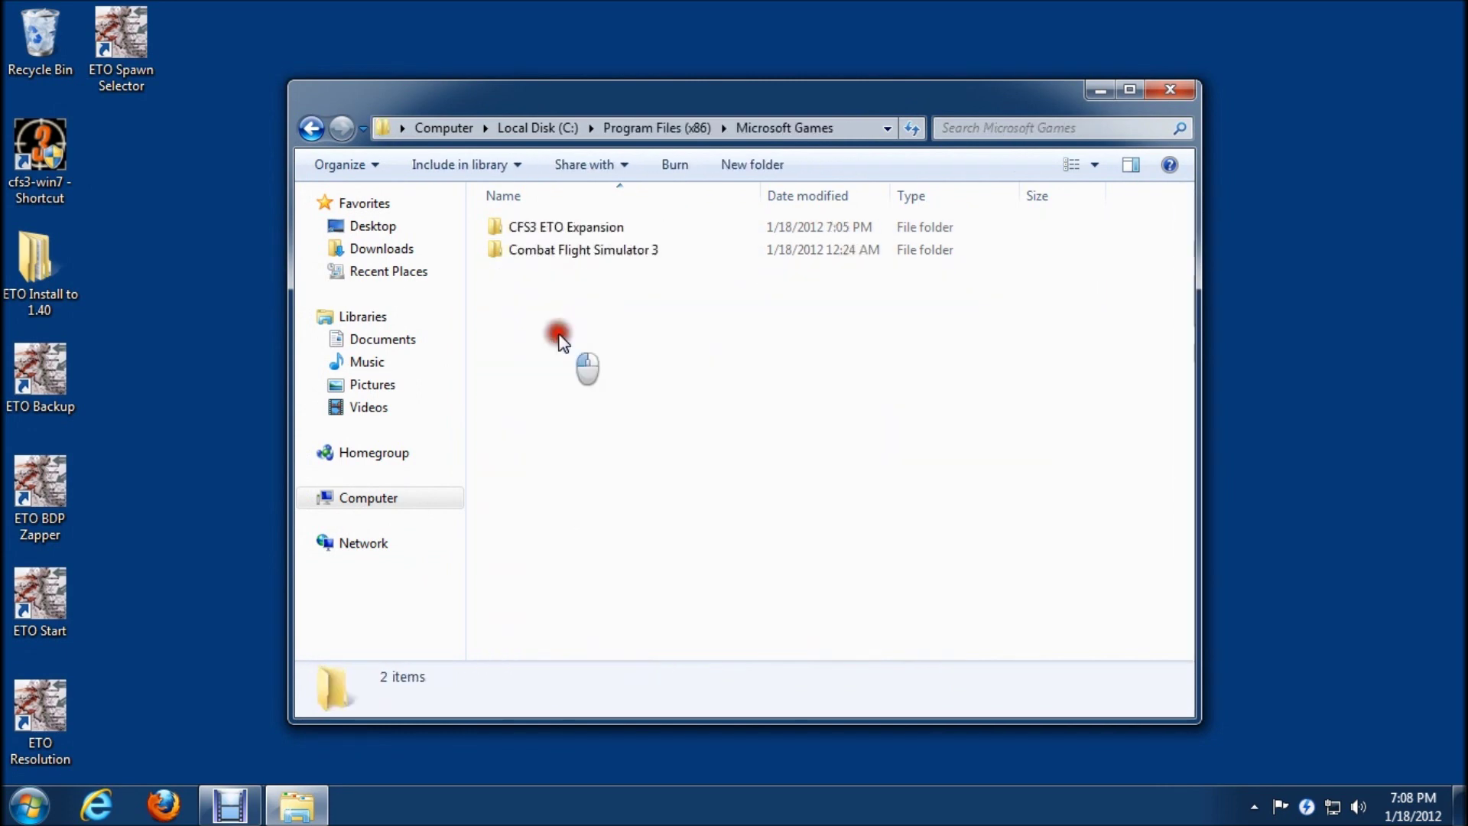
double_click(566, 228)
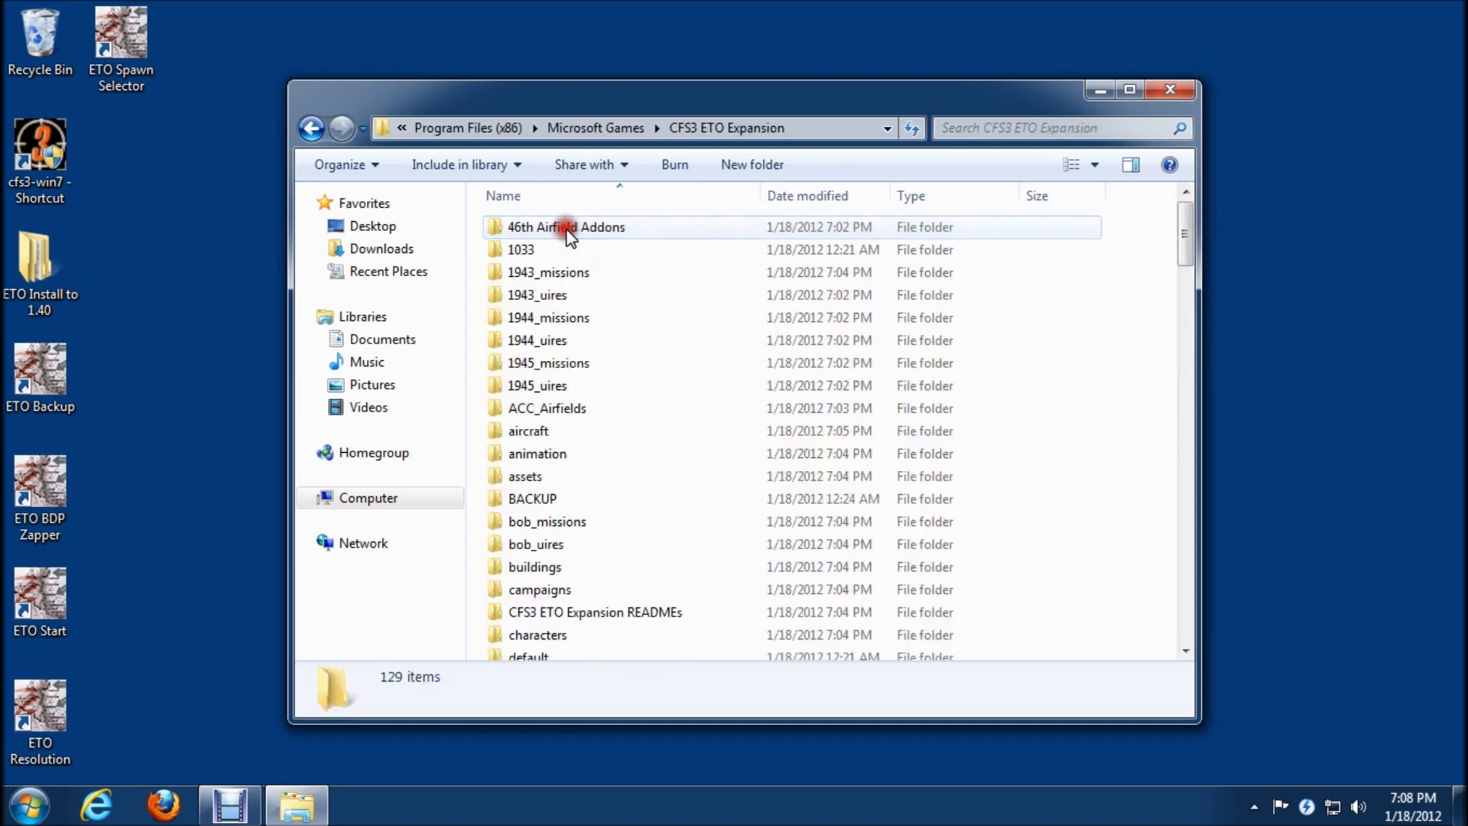
scroll(623, 351, down, 10)
scroll(629, 375, down, 16)
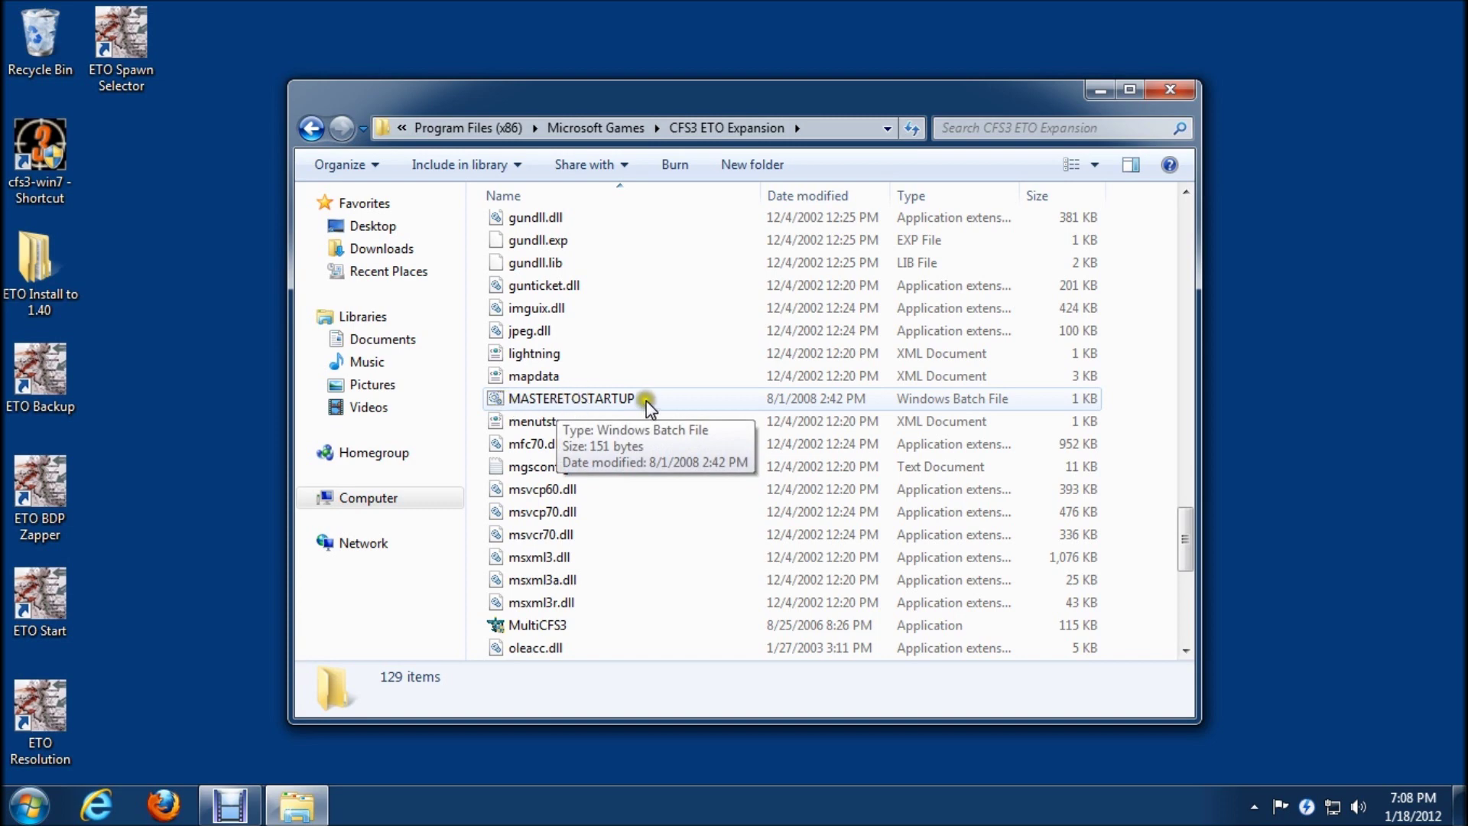
Try clearing MASTERETOSTARTUP's Read-only attribute, cancel the admin prompt, and return to Microsoft Games
click(586, 399)
right_click(585, 399)
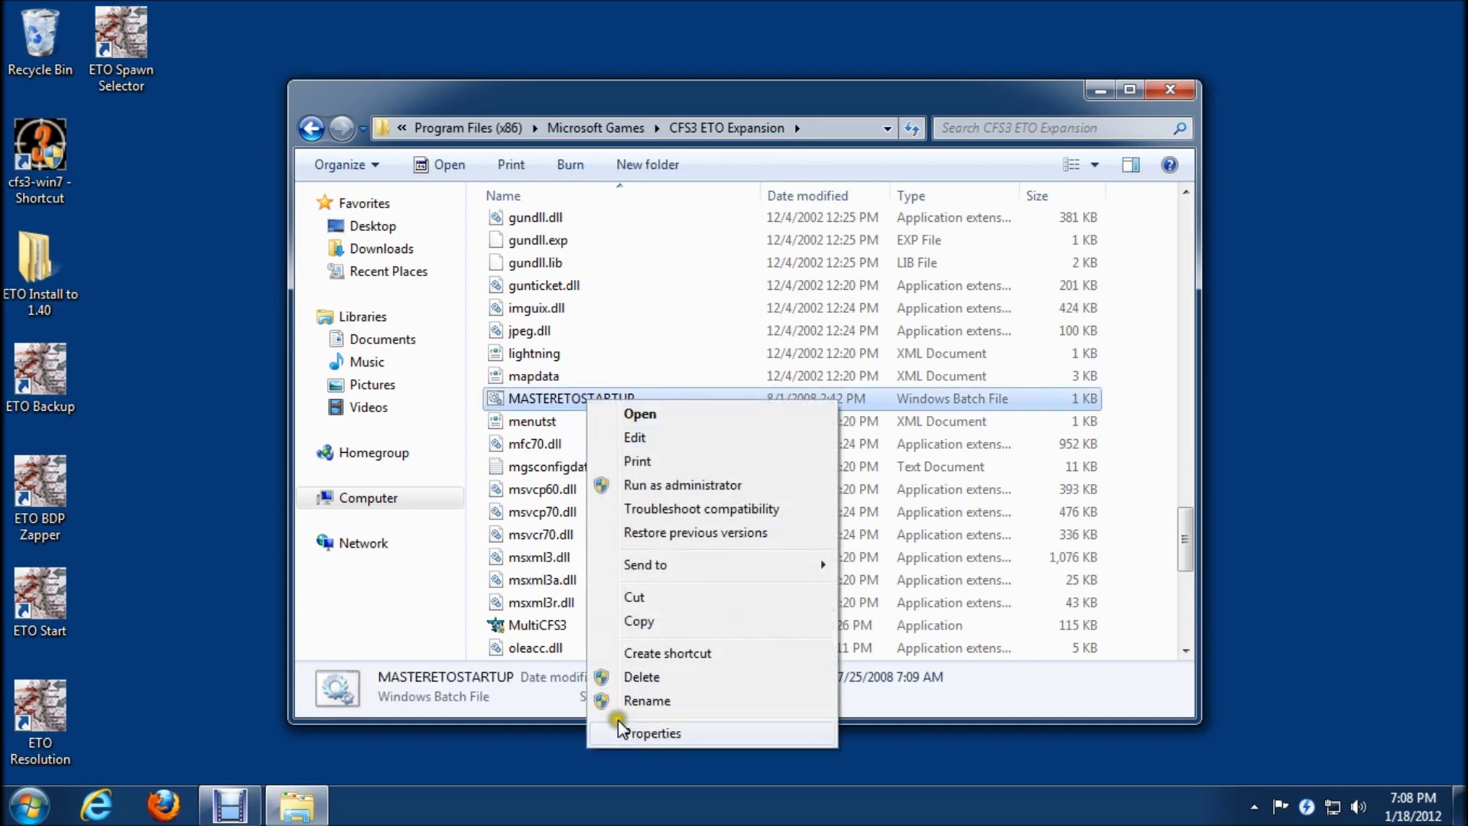
click(655, 732)
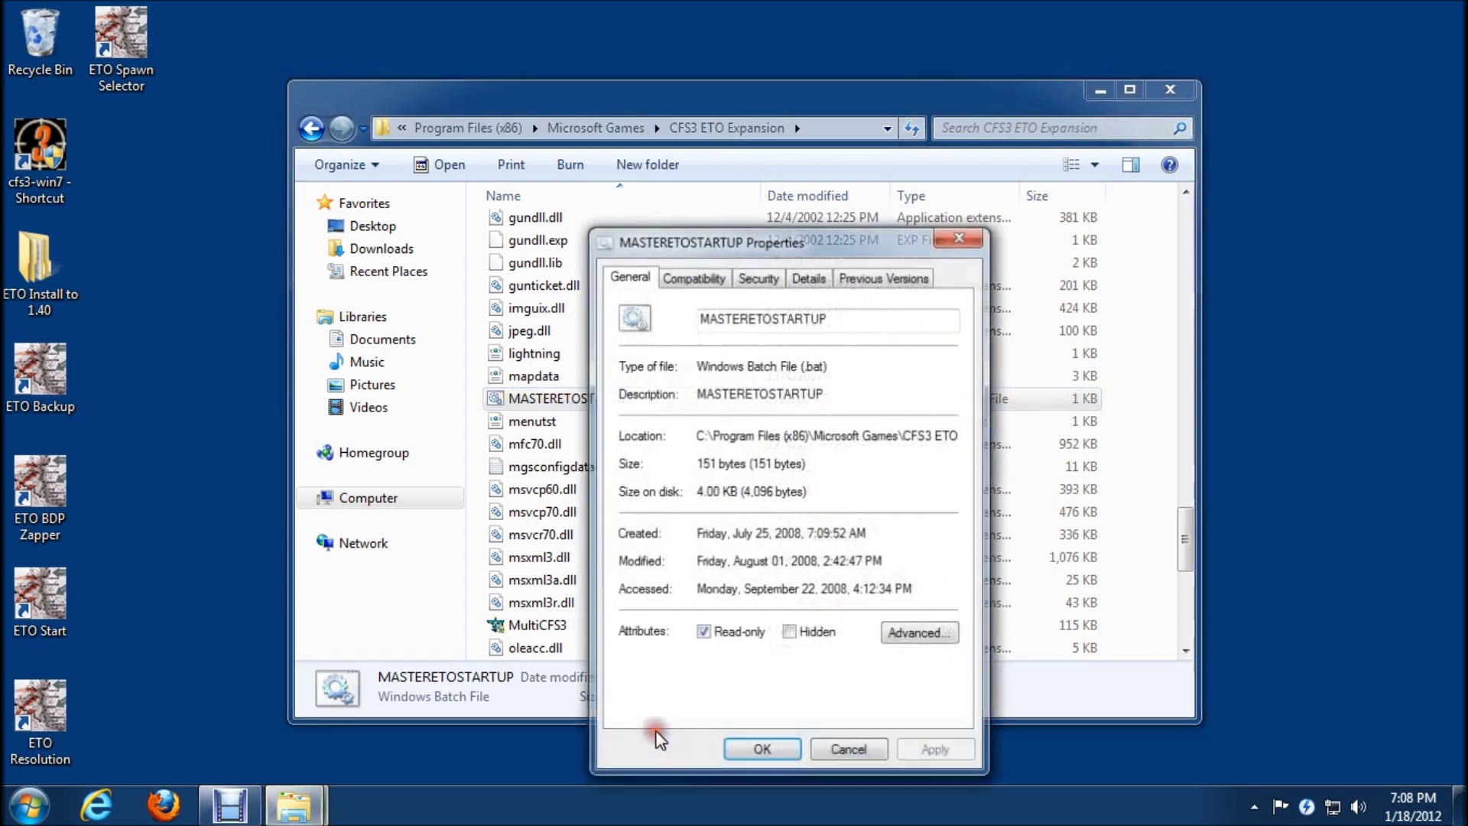
click(703, 633)
click(765, 747)
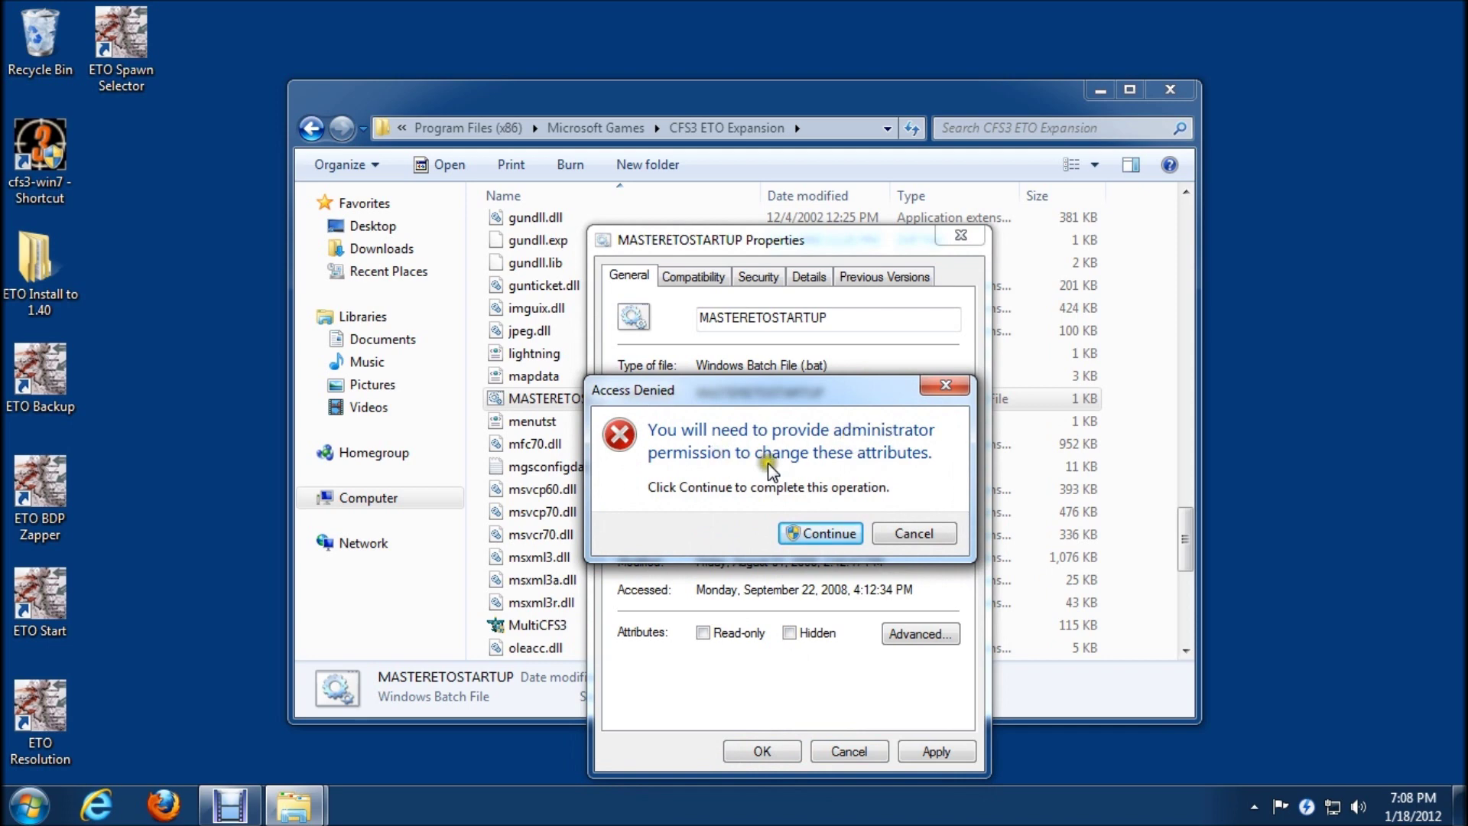
click(918, 533)
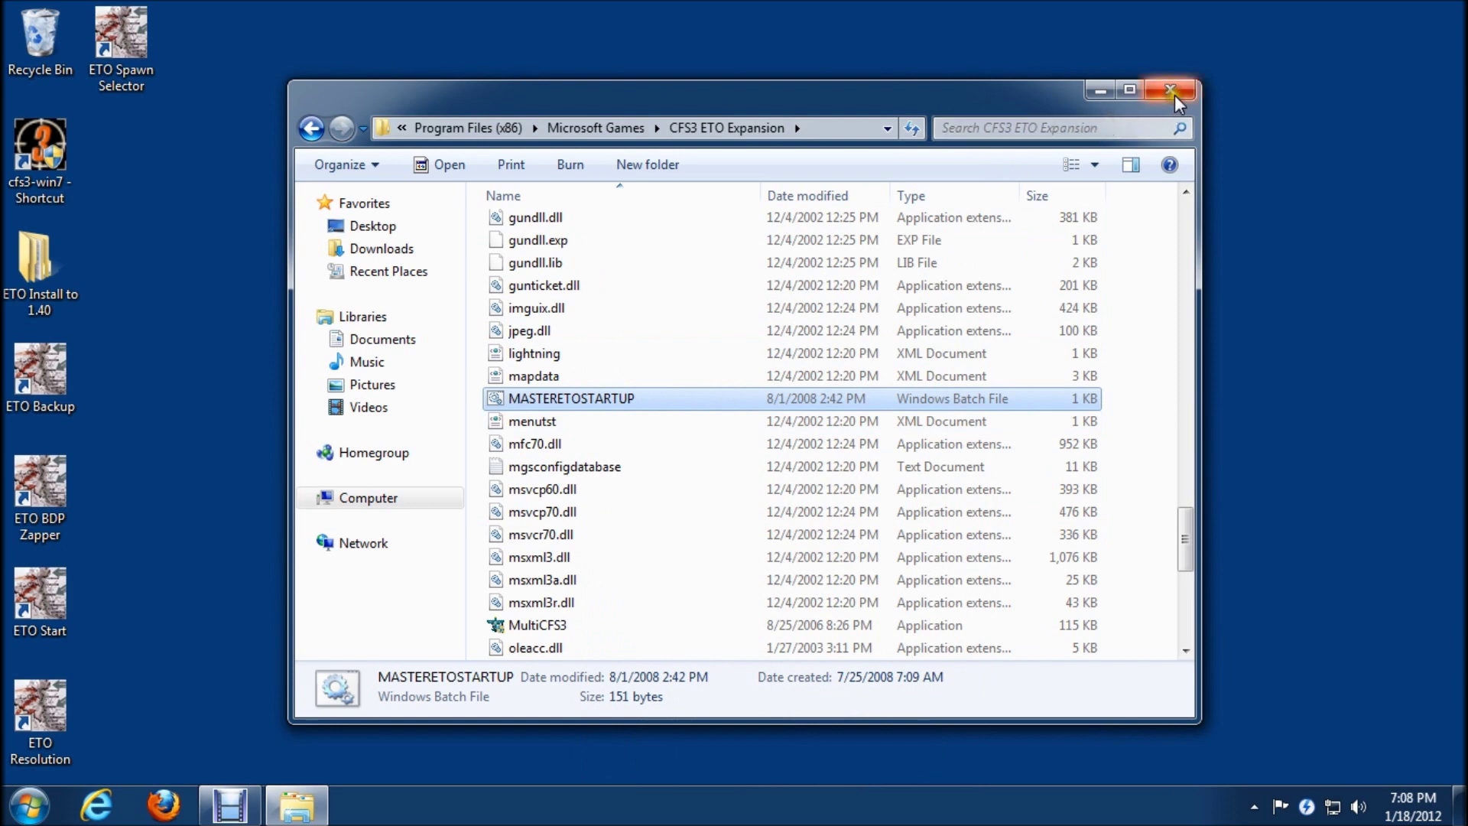
click(310, 128)
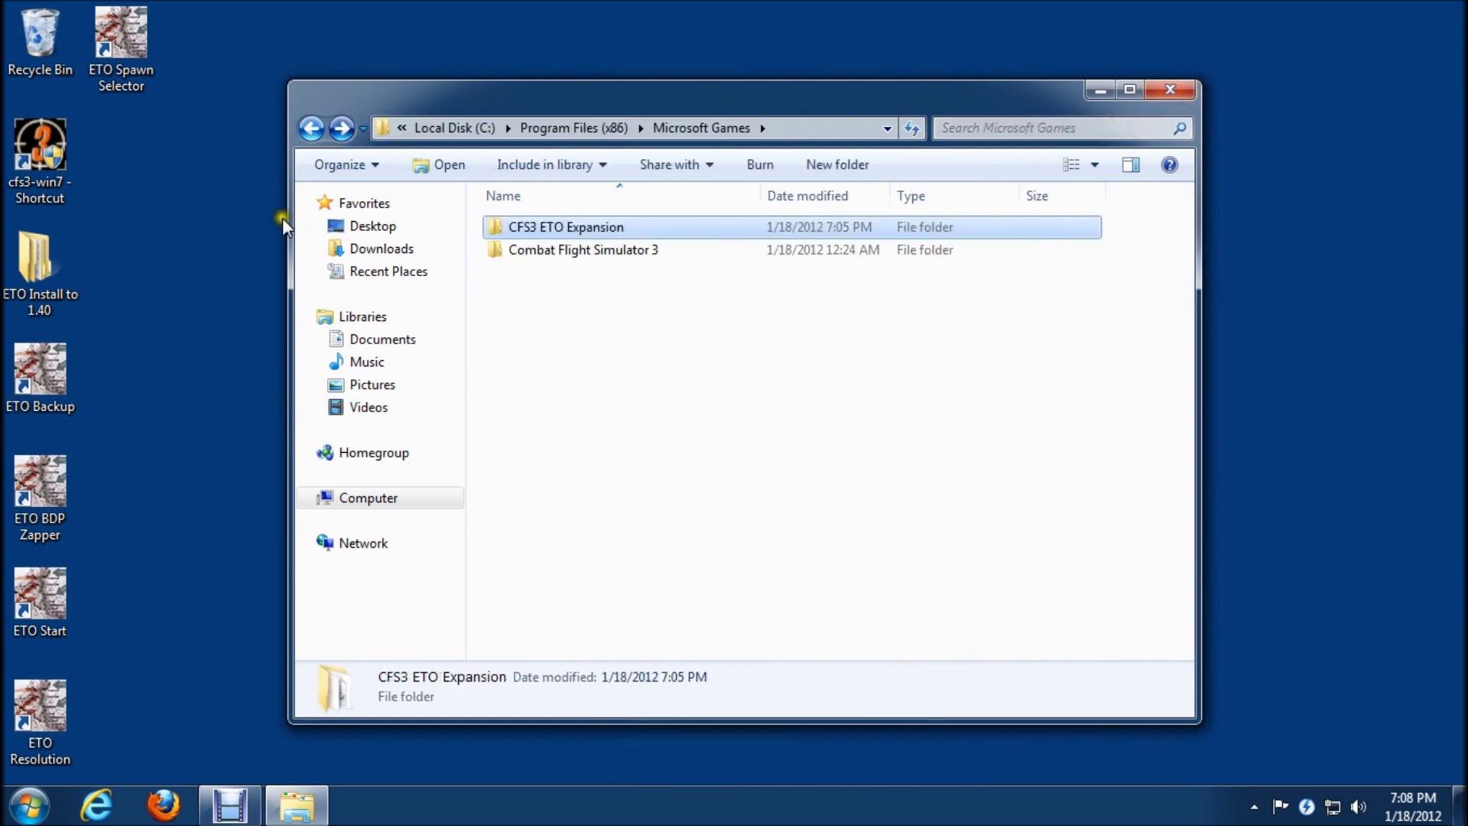
Review Administrators and Users on the CFS3 ETO Expansion folder's Security tab, then open Edit permissions
right_click(531, 232)
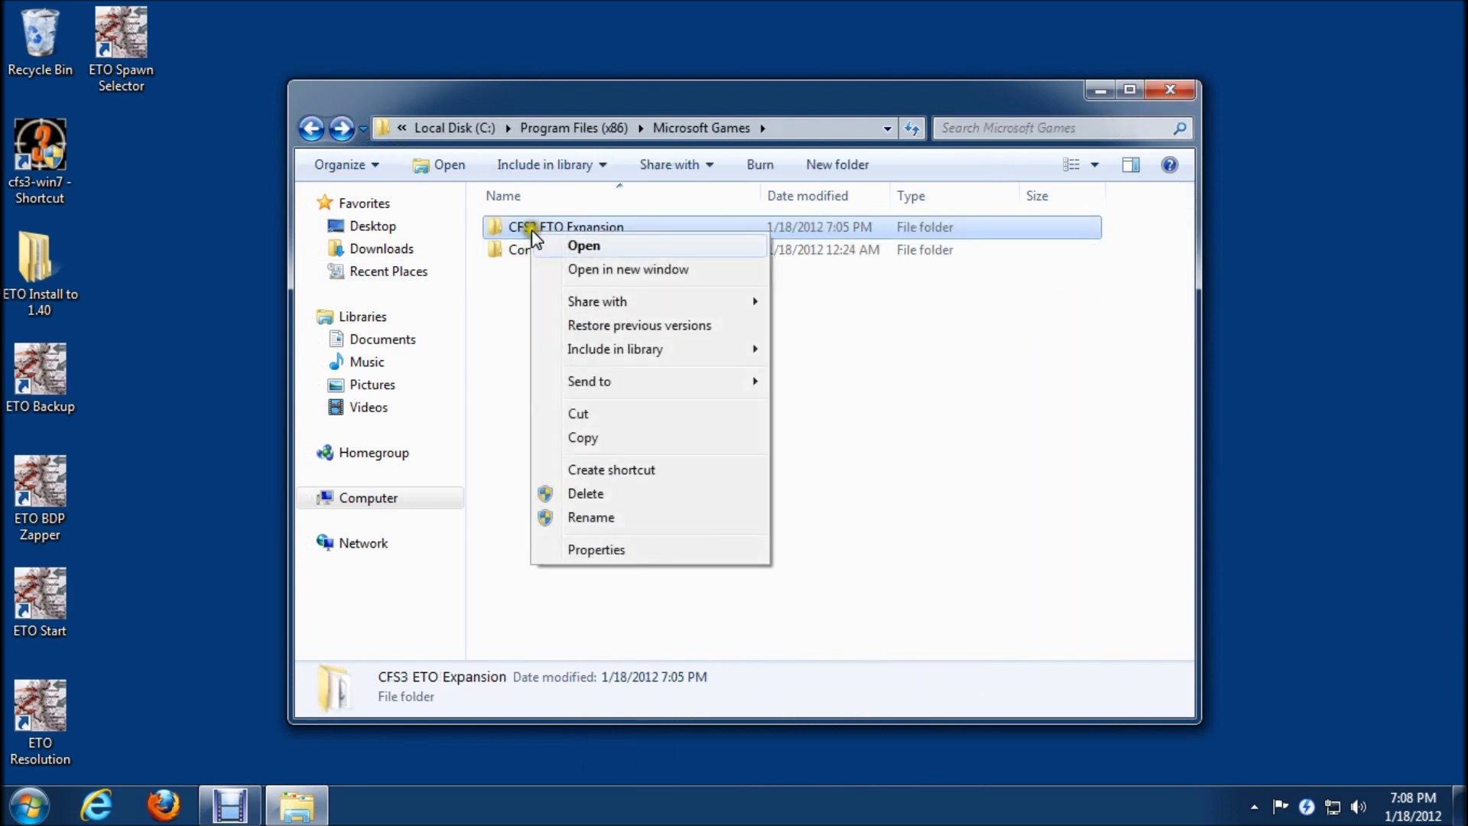
click(598, 549)
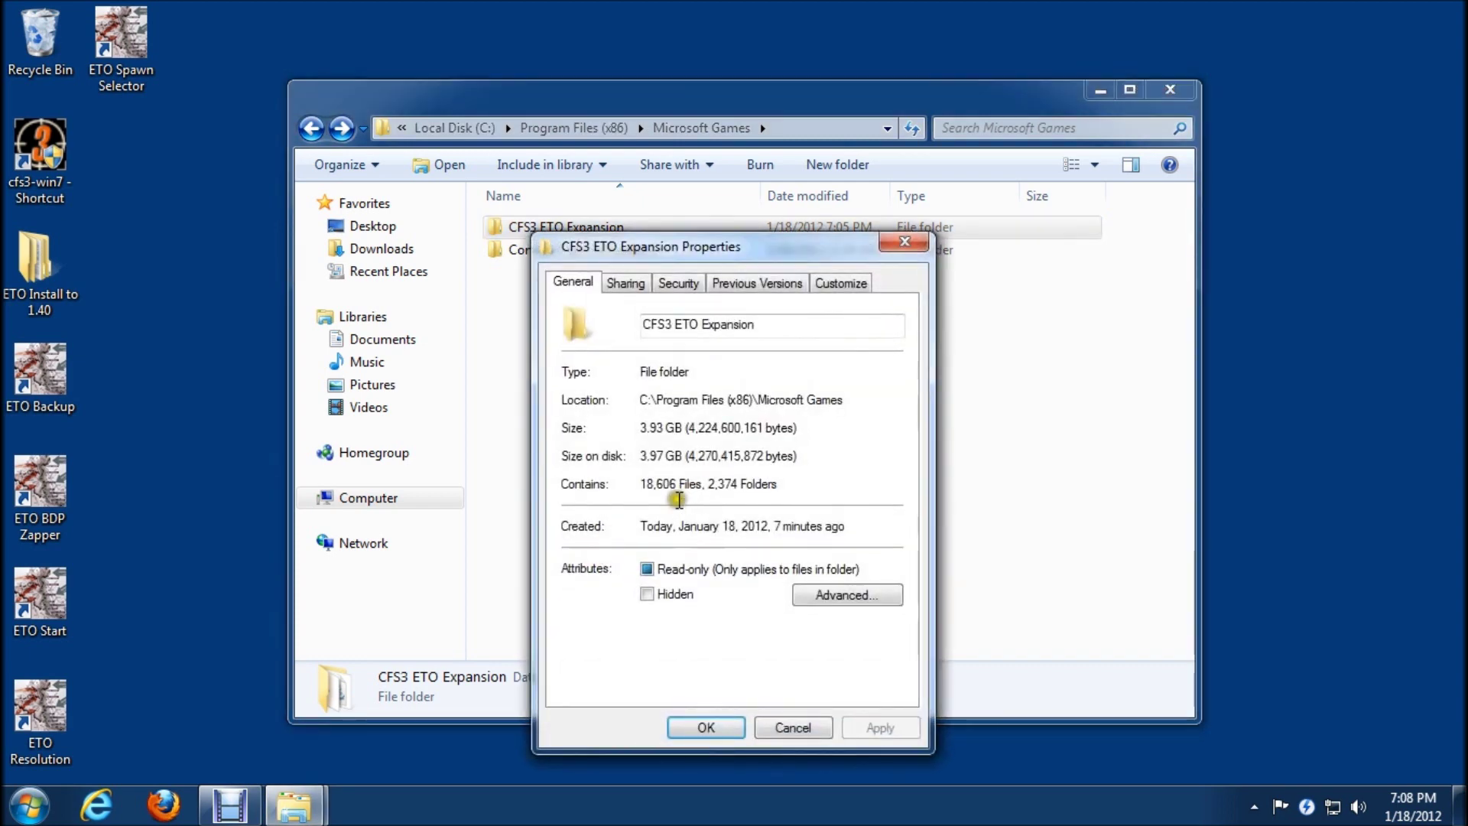
click(679, 285)
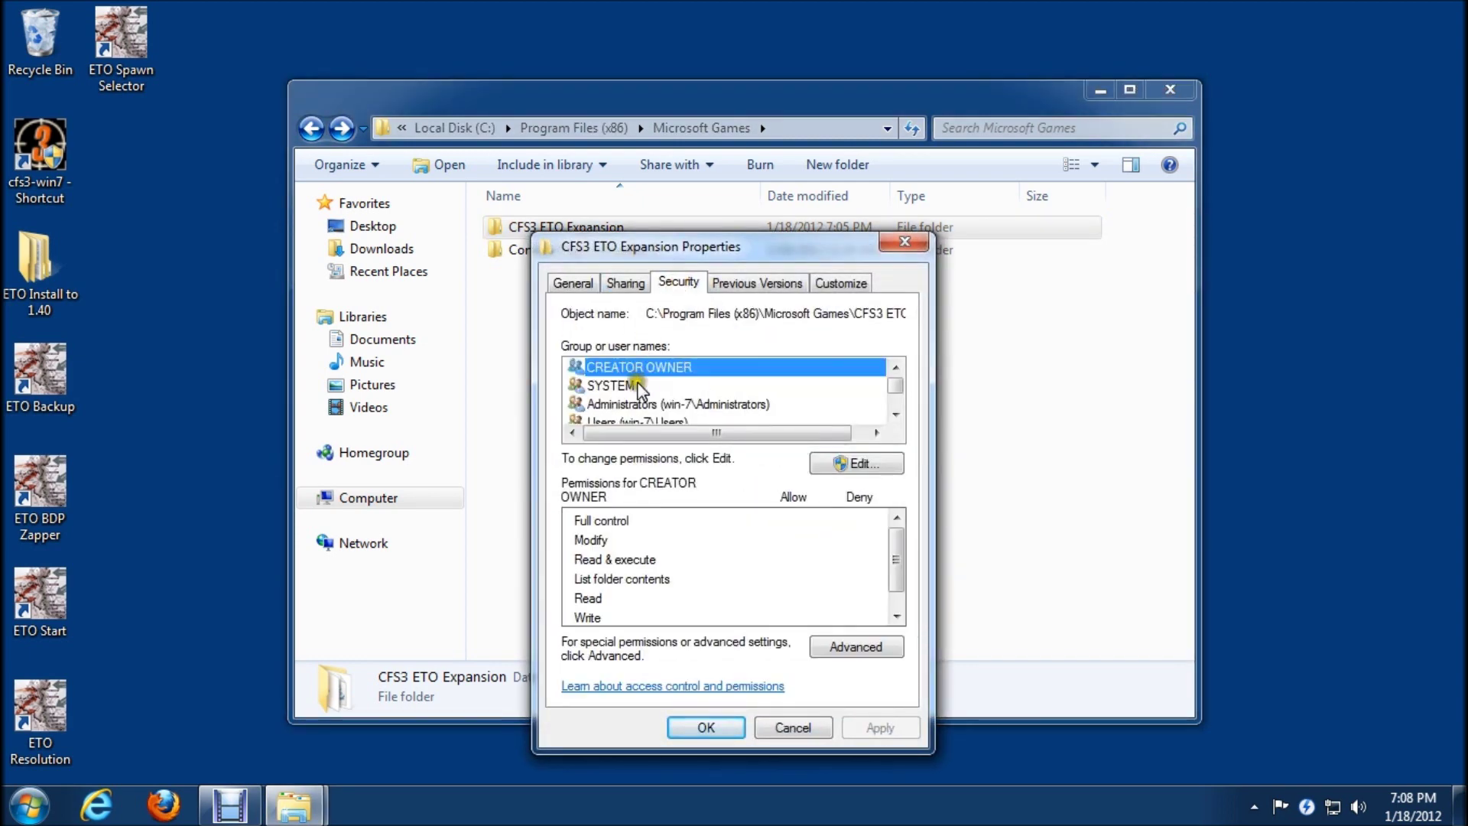
click(635, 404)
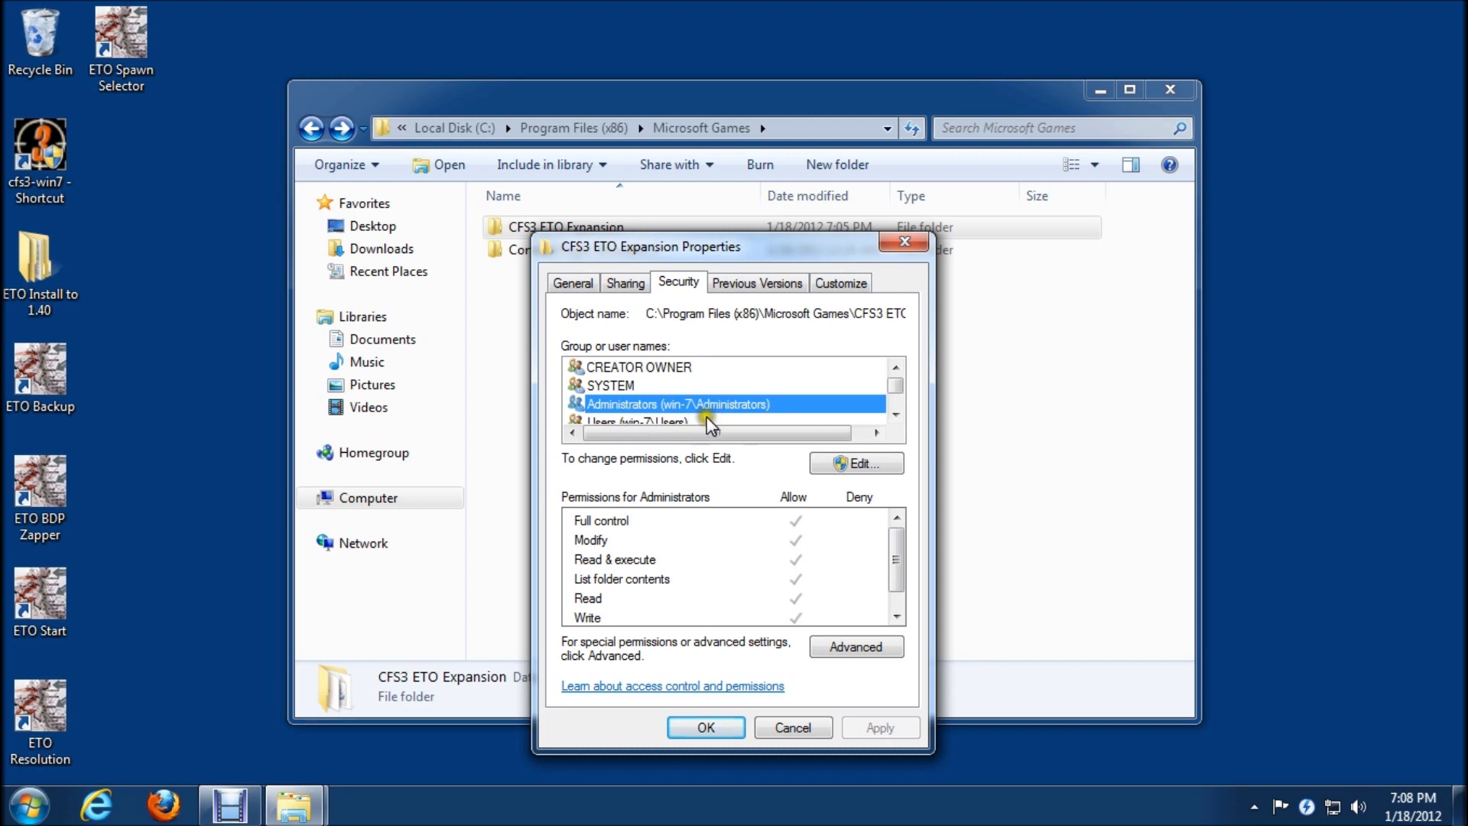
click(662, 420)
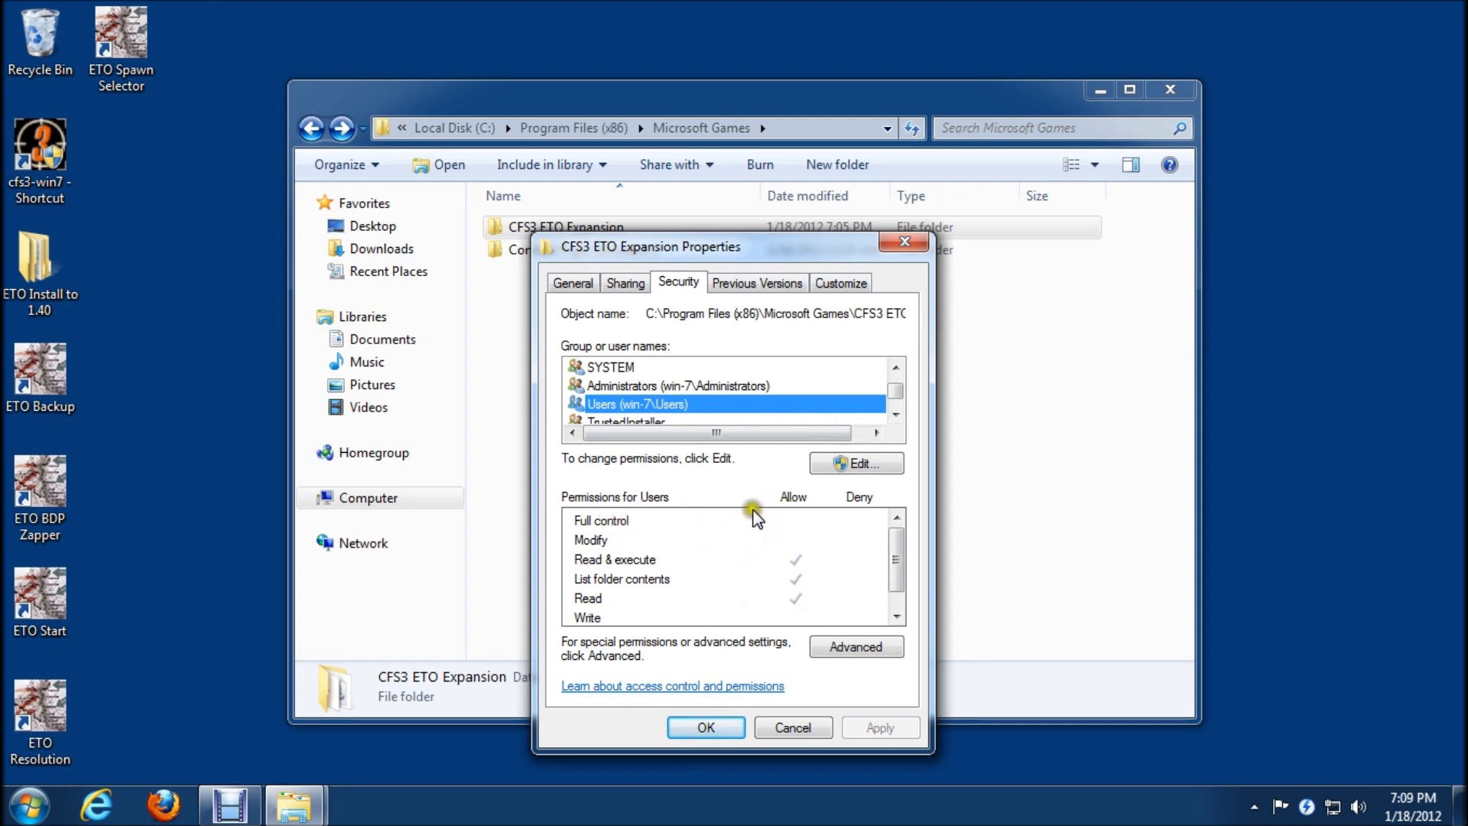
click(753, 511)
click(864, 464)
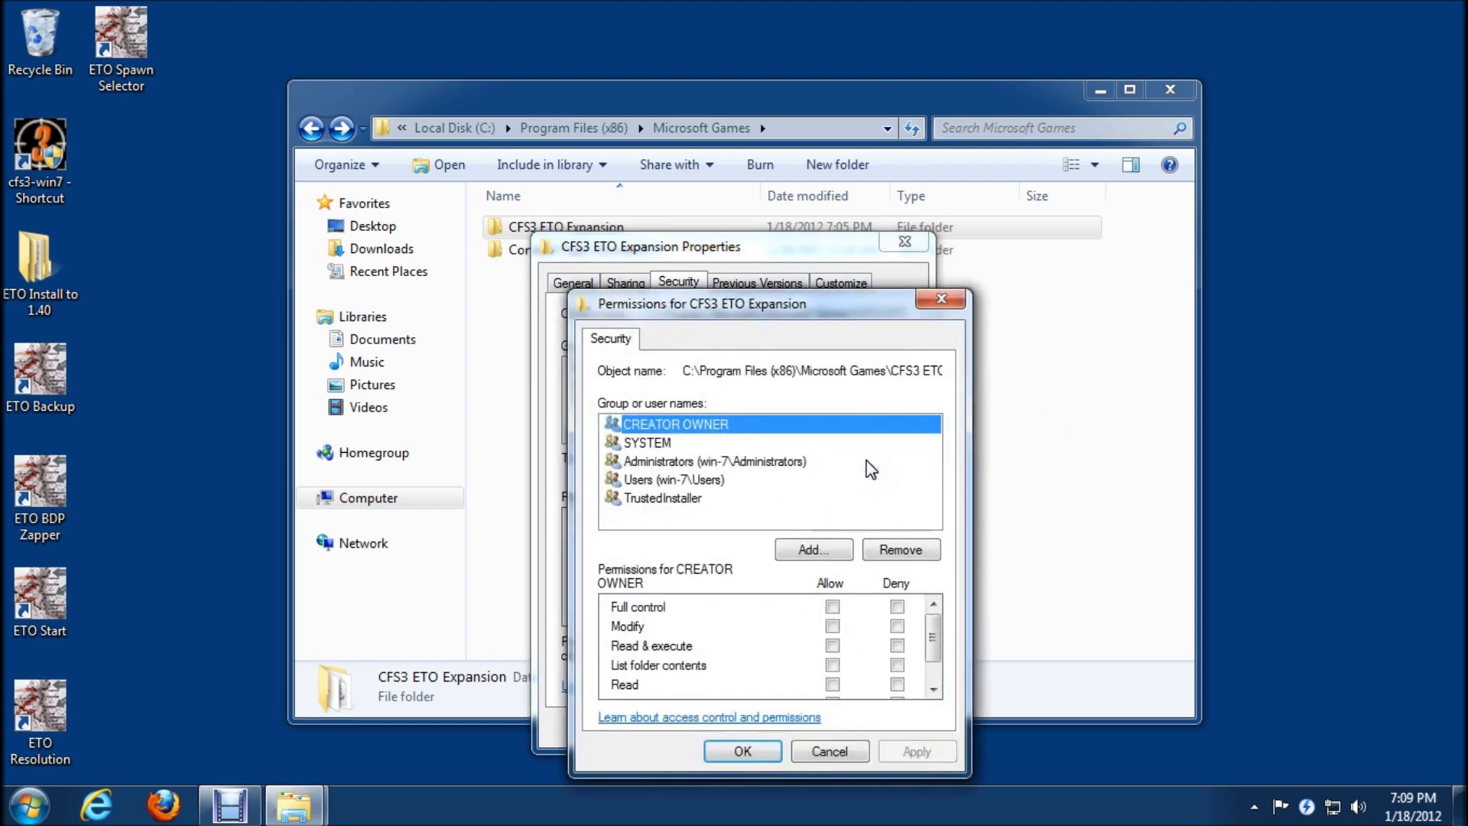
Allow Full control for the Users group on CFS3 ETO Expansion, apply it and close the dialogs
click(660, 480)
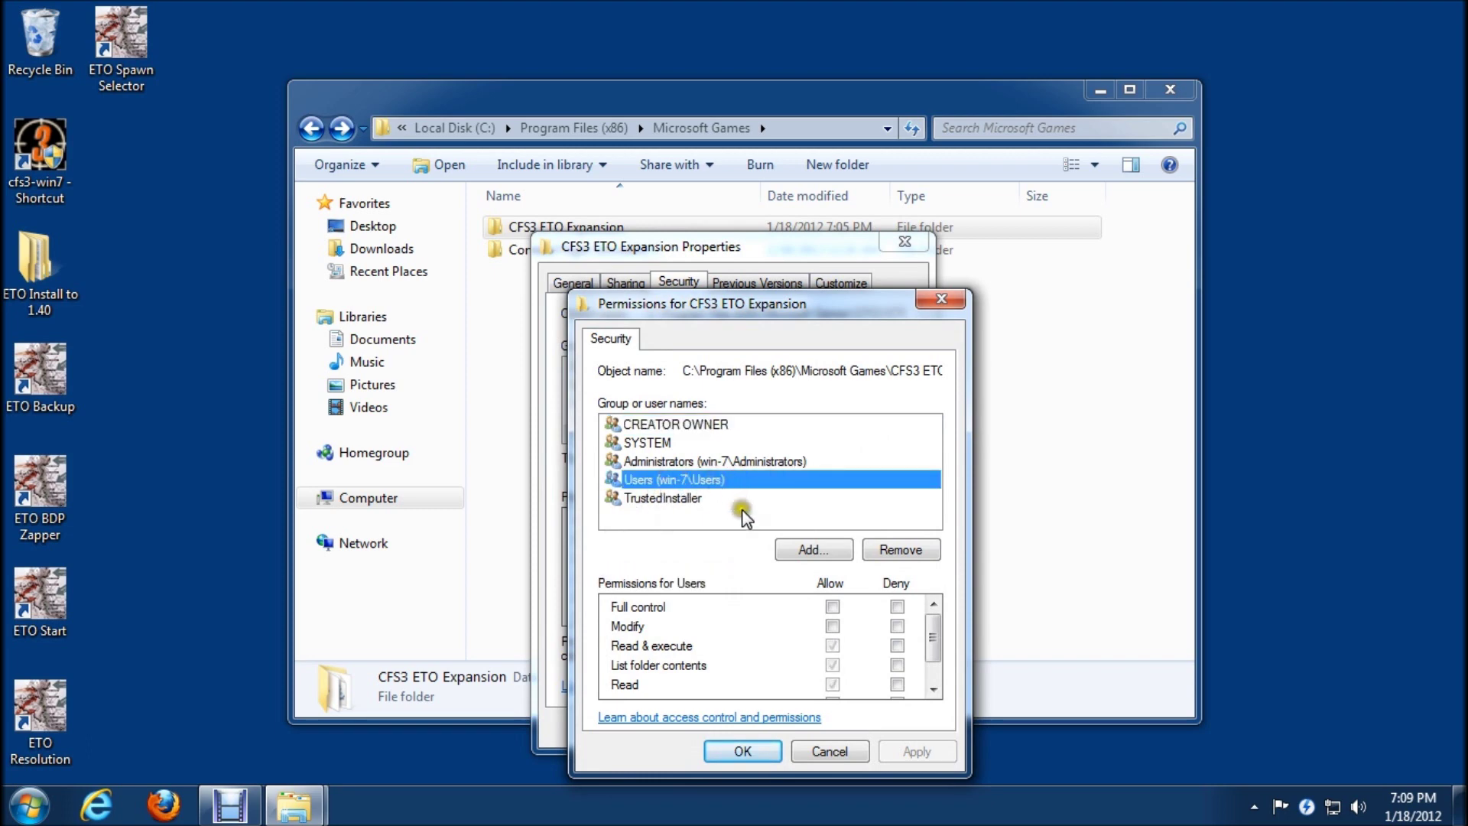
click(832, 607)
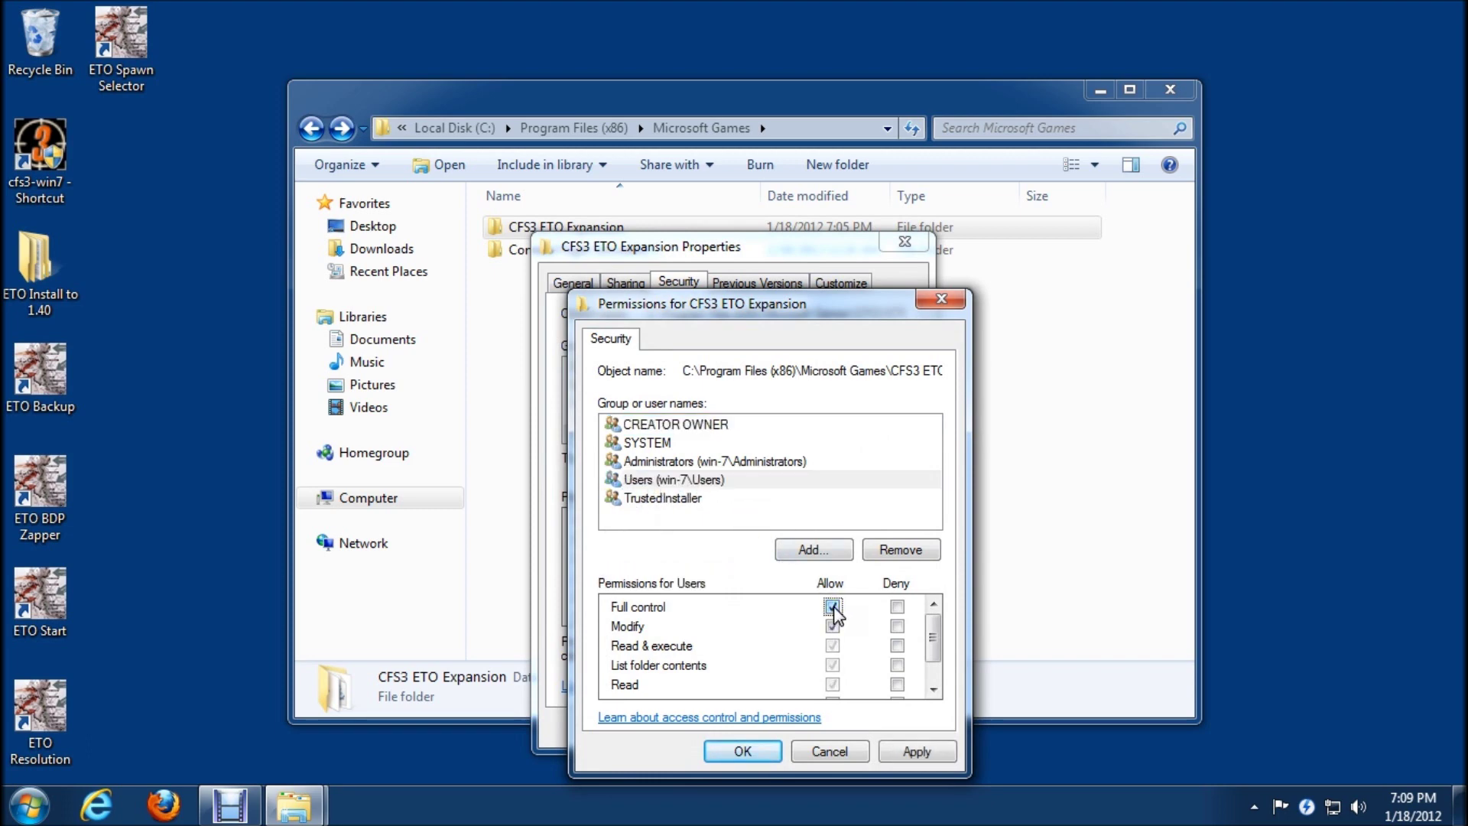
mouse_move(930, 632)
mouse_down()
mouse_move(937, 651)
mouse_move(945, 641)
mouse_up()
click(920, 753)
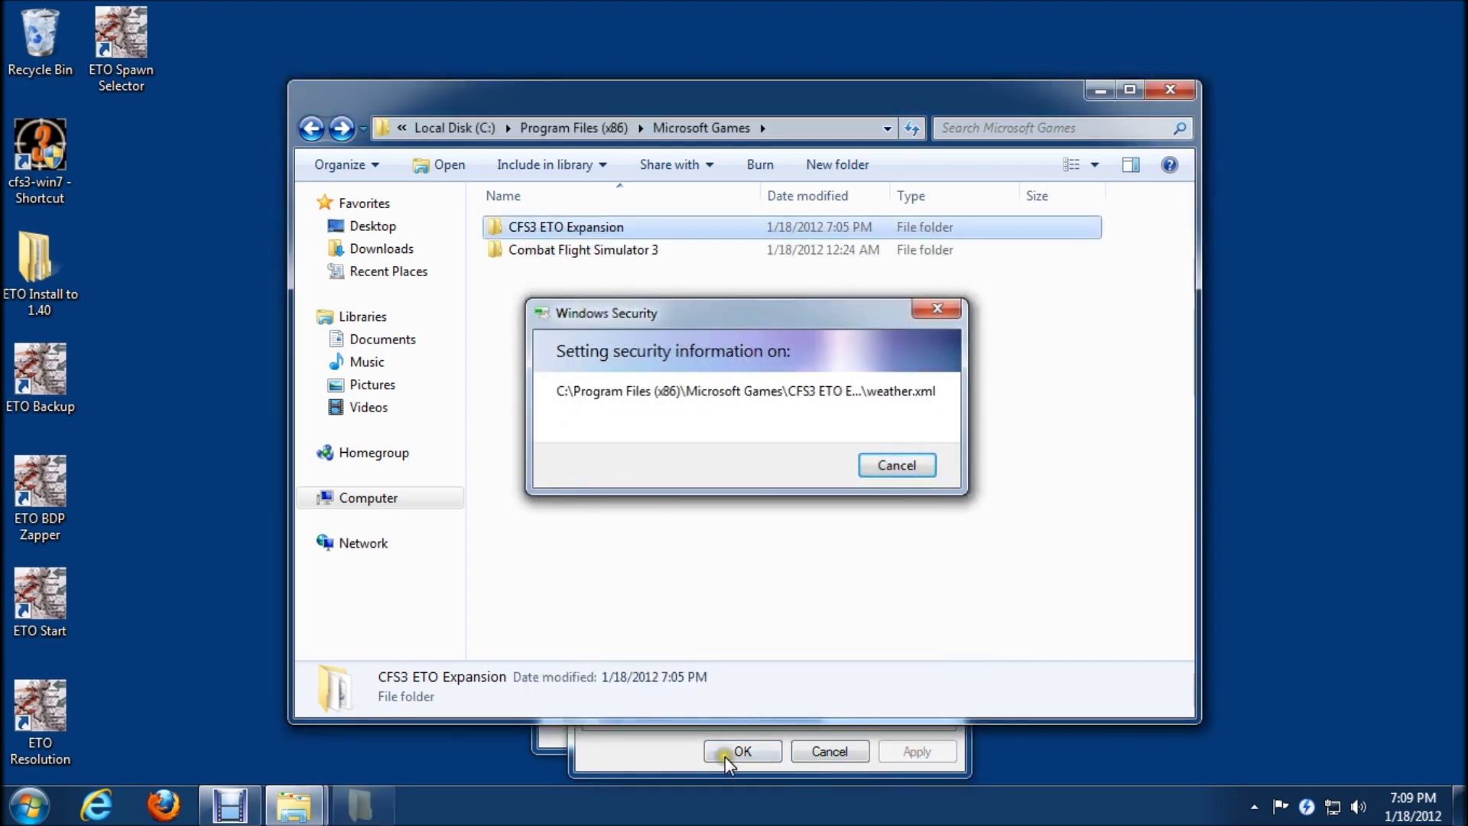
click(726, 754)
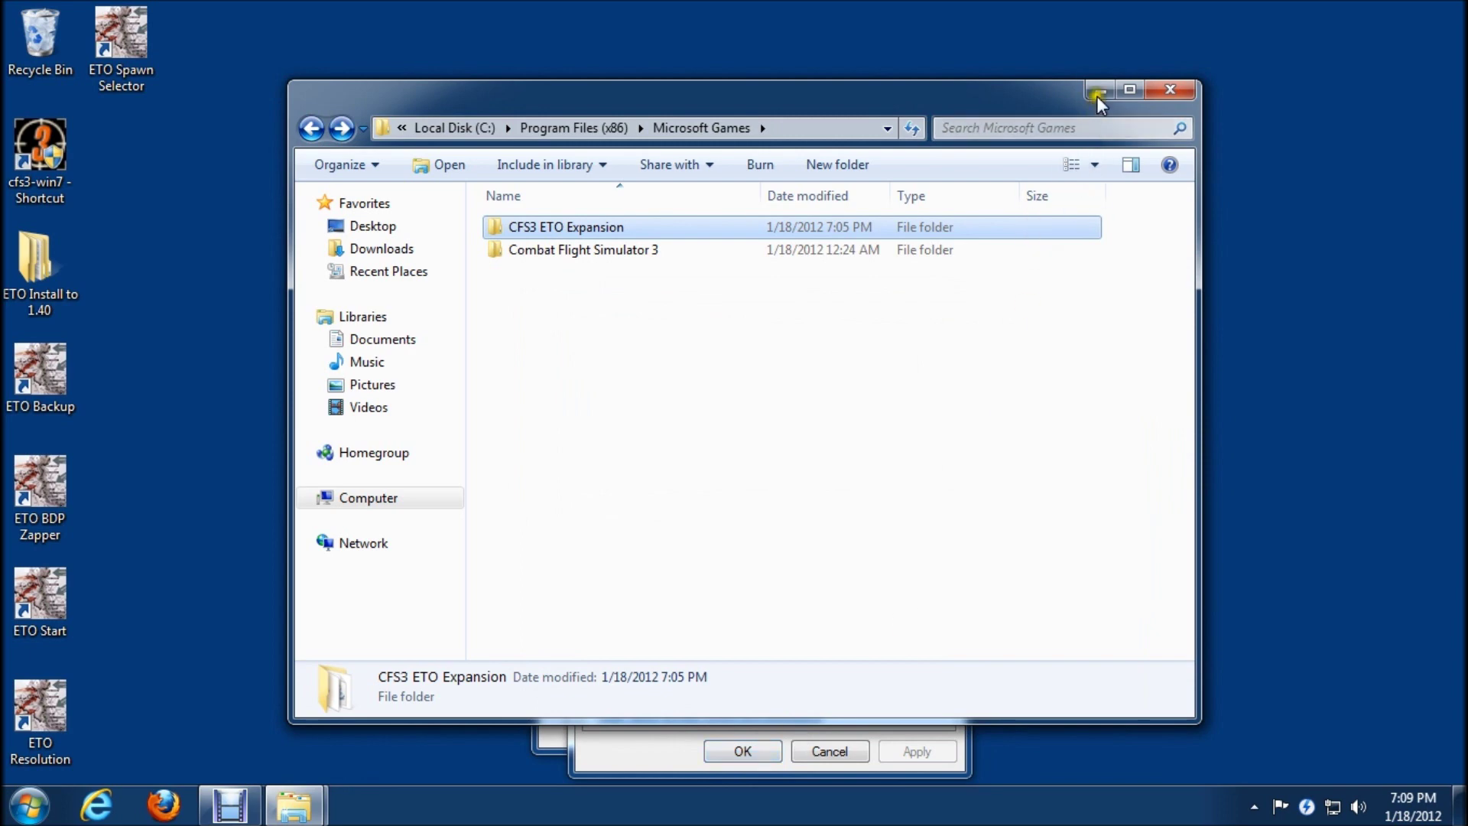
click(1099, 91)
click(750, 745)
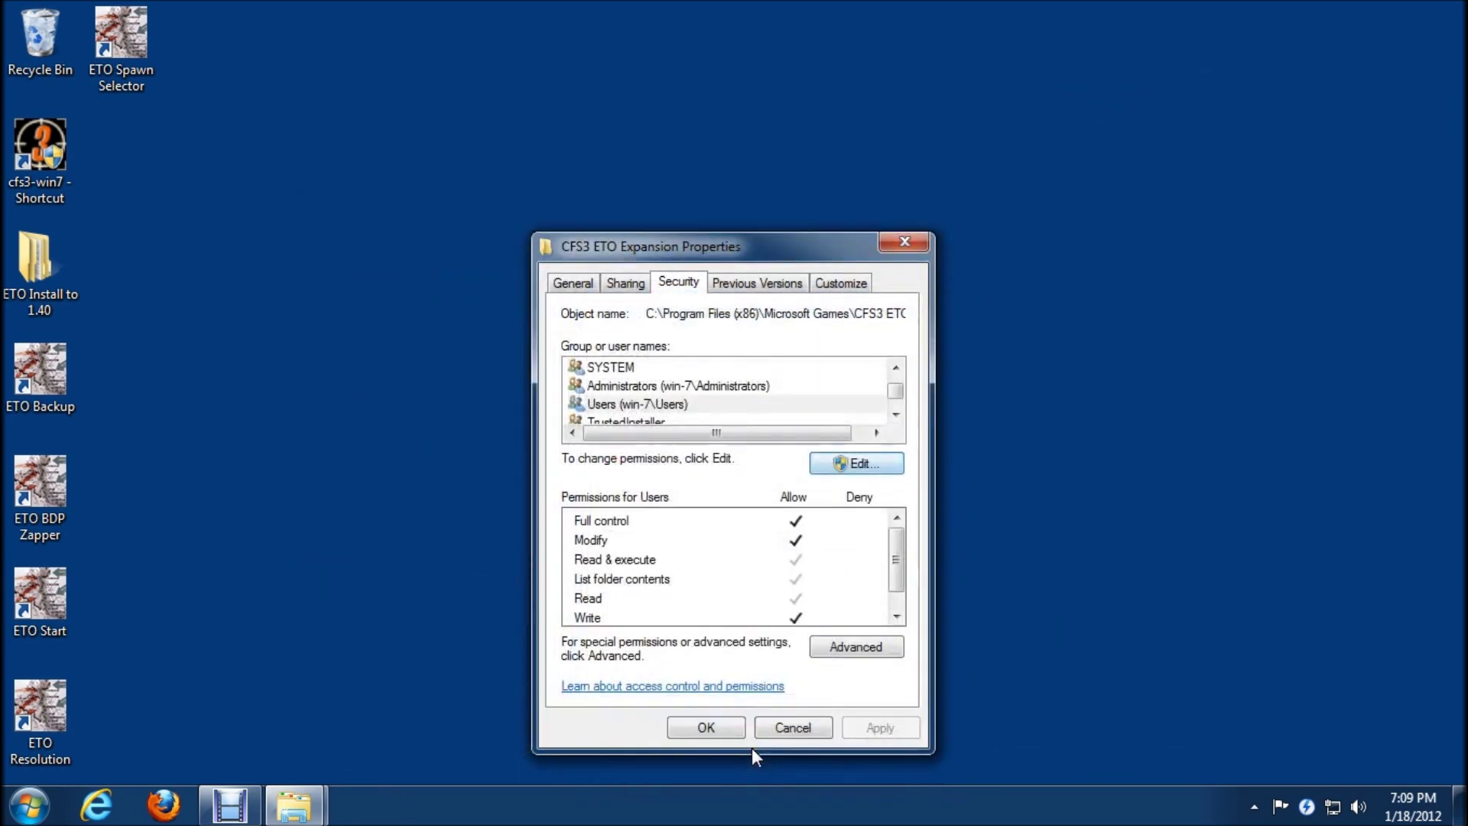
click(706, 727)
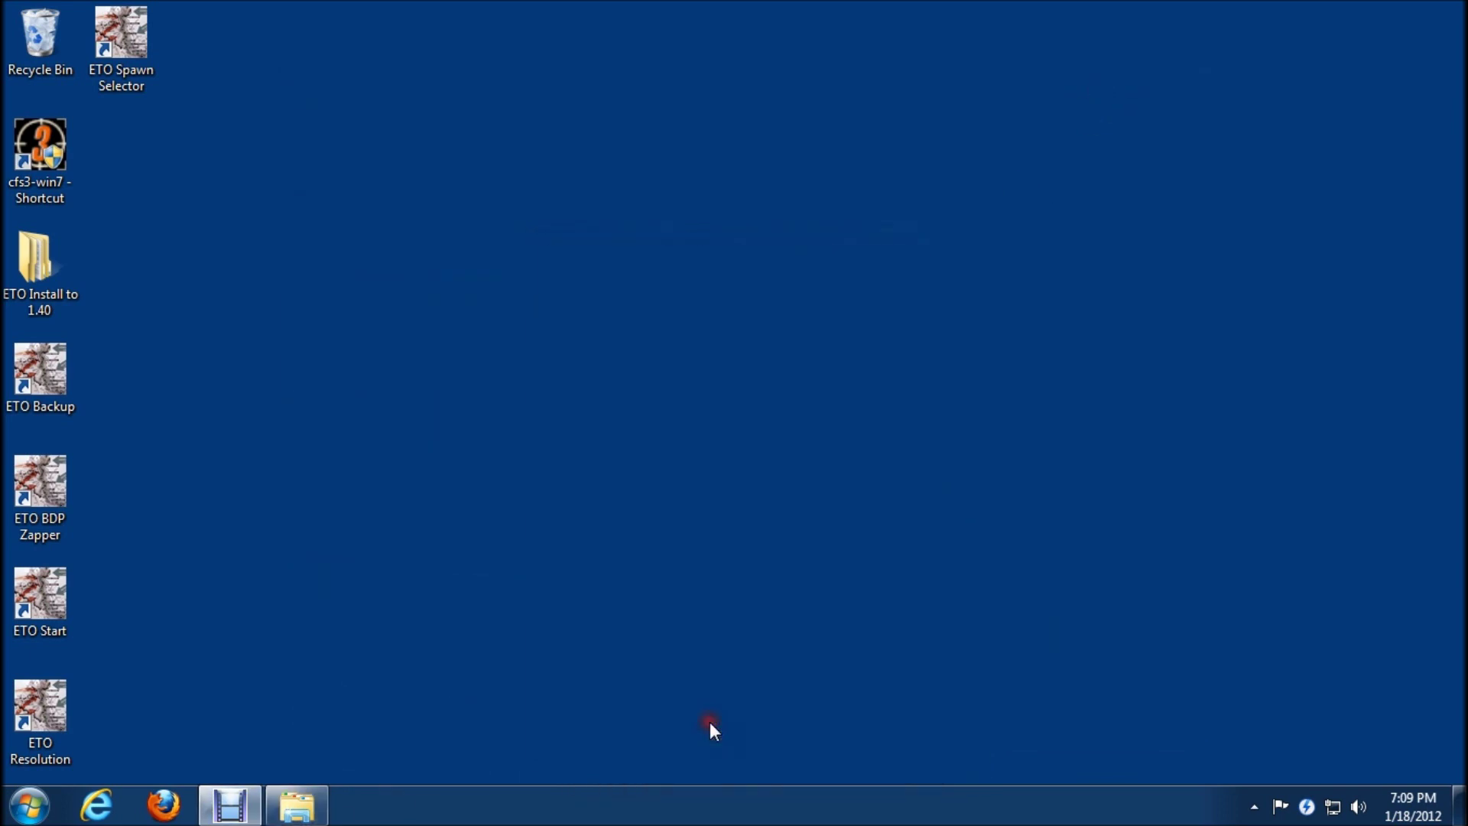
Return to the Microsoft Games window and go up to Program Files (x86)
click(314, 807)
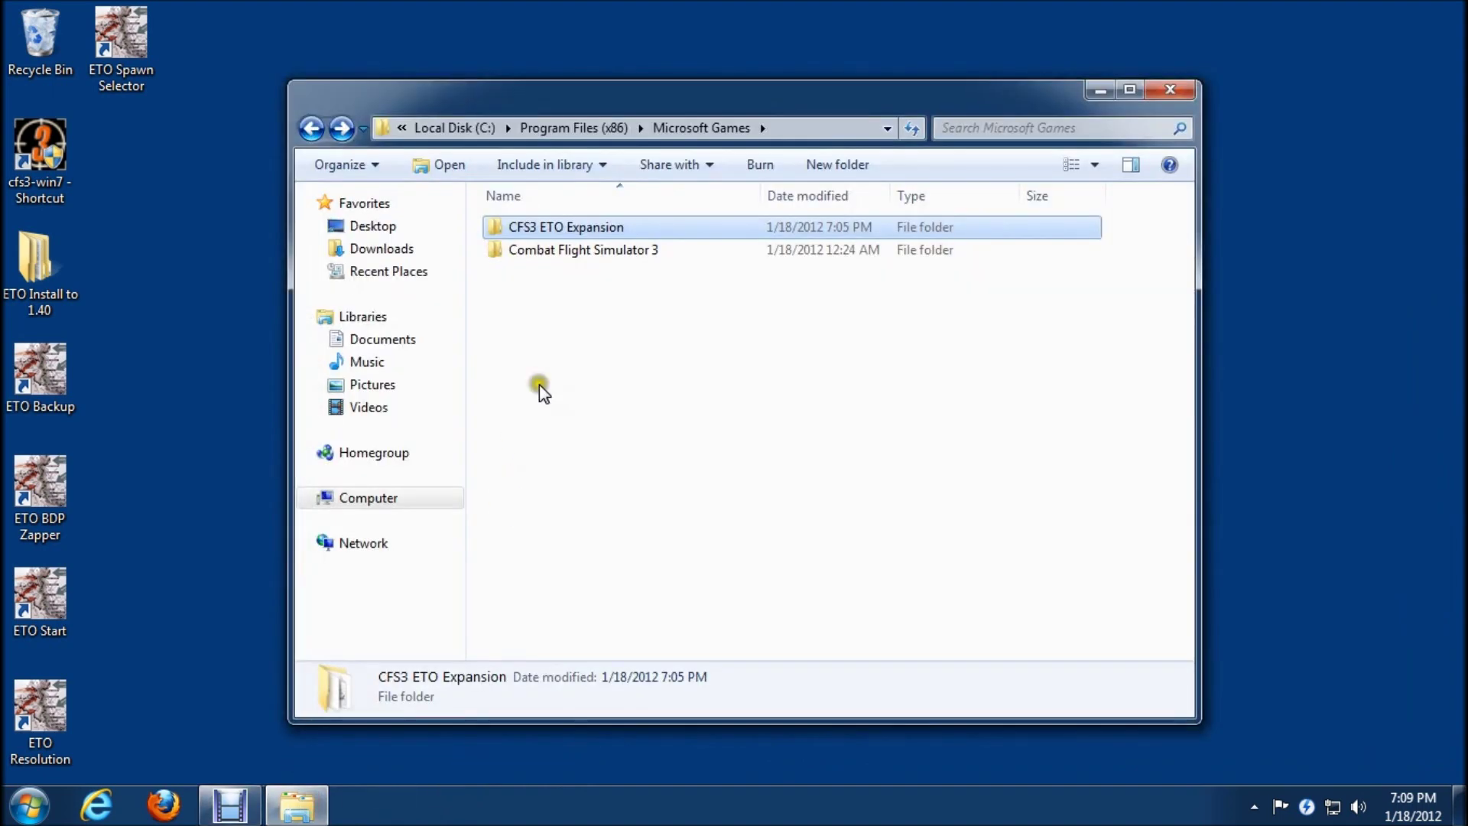
right_click(538, 225)
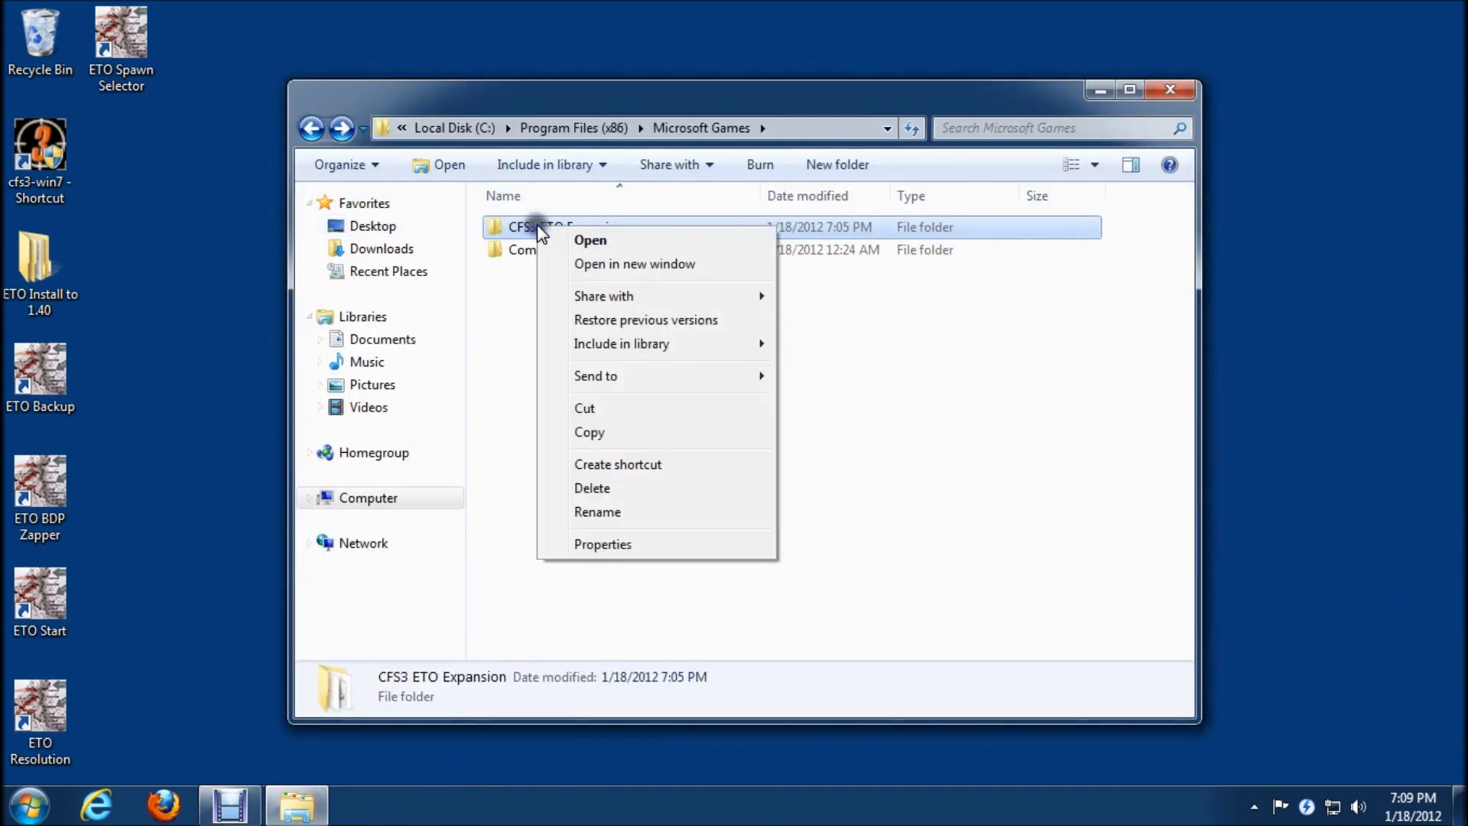
click(516, 328)
click(300, 129)
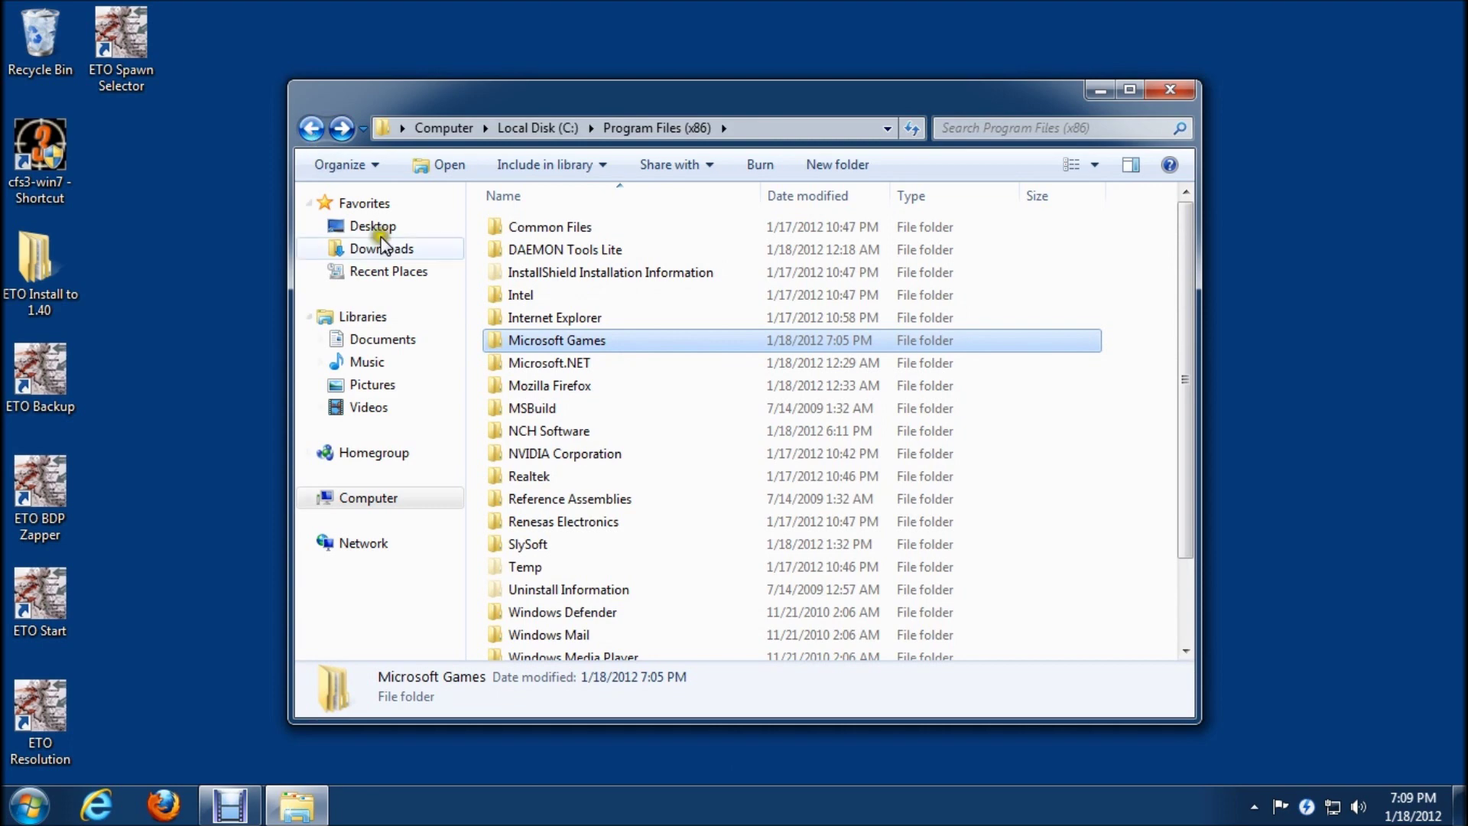
Recheck CFS3 ETO Expansion's Security tab for Users Full control, then close Explorer
double_click(551, 337)
click(562, 226)
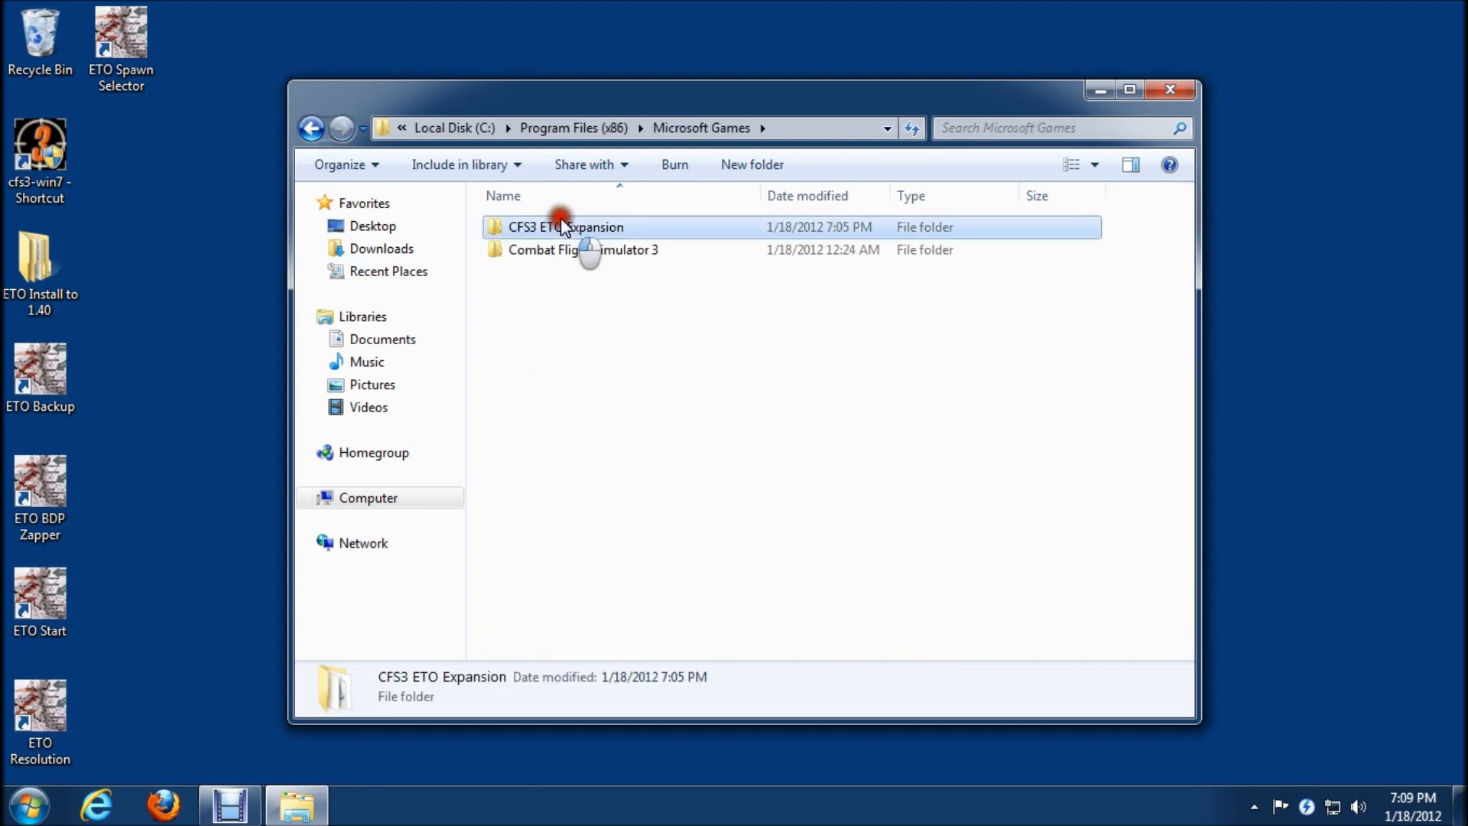
right_click(561, 223)
click(614, 536)
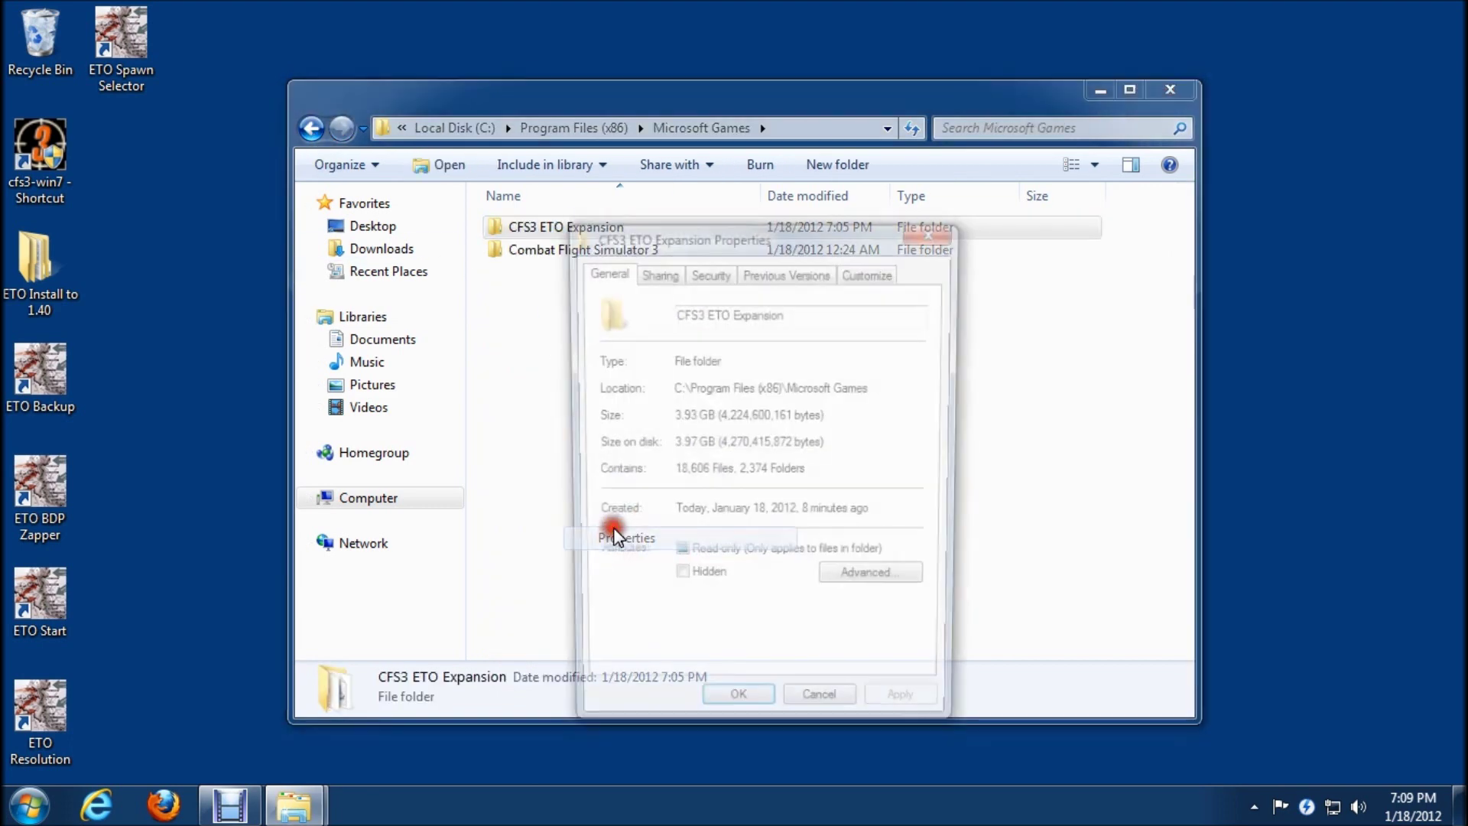
click(707, 272)
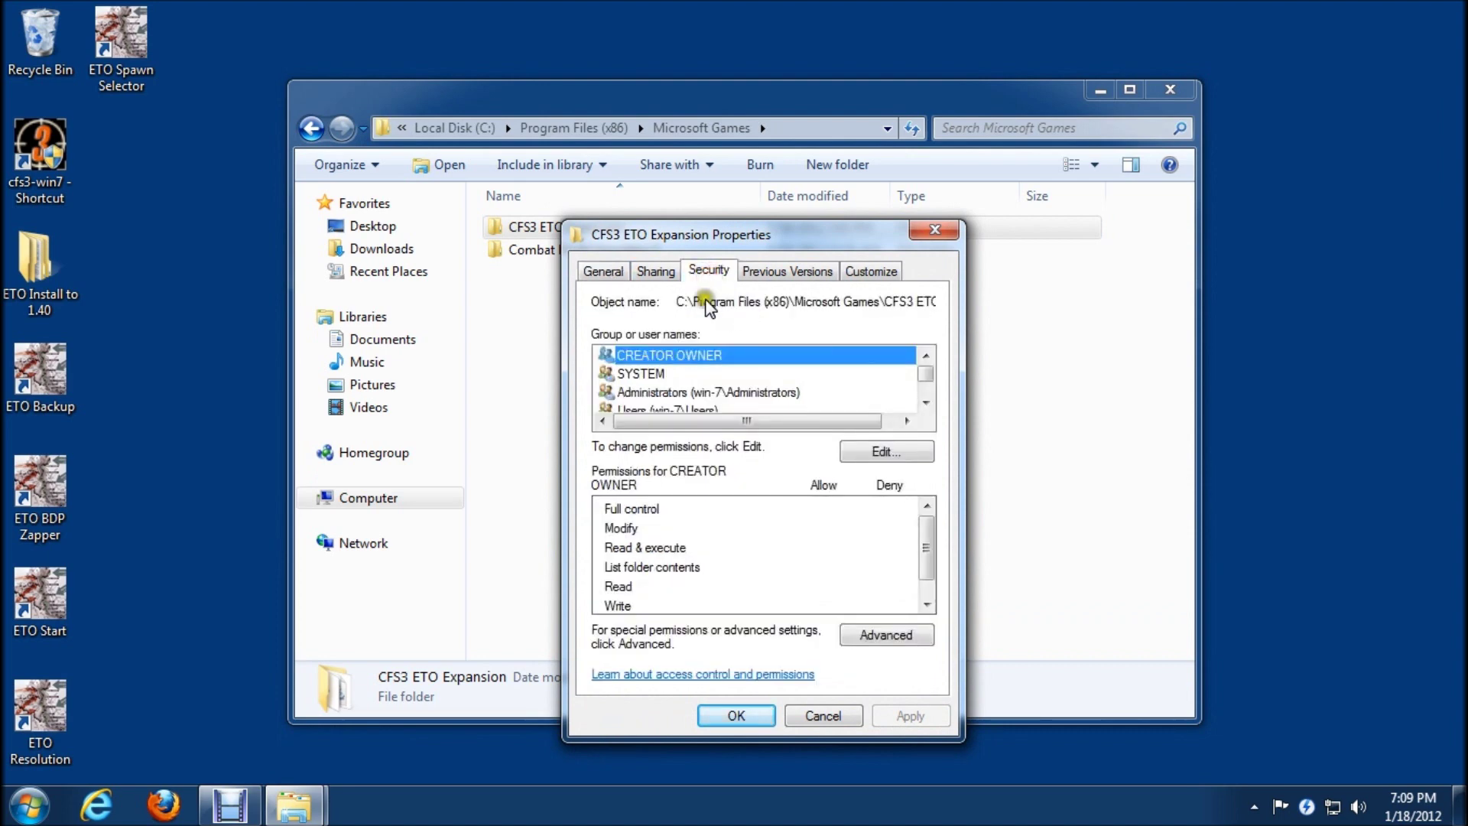
click(701, 411)
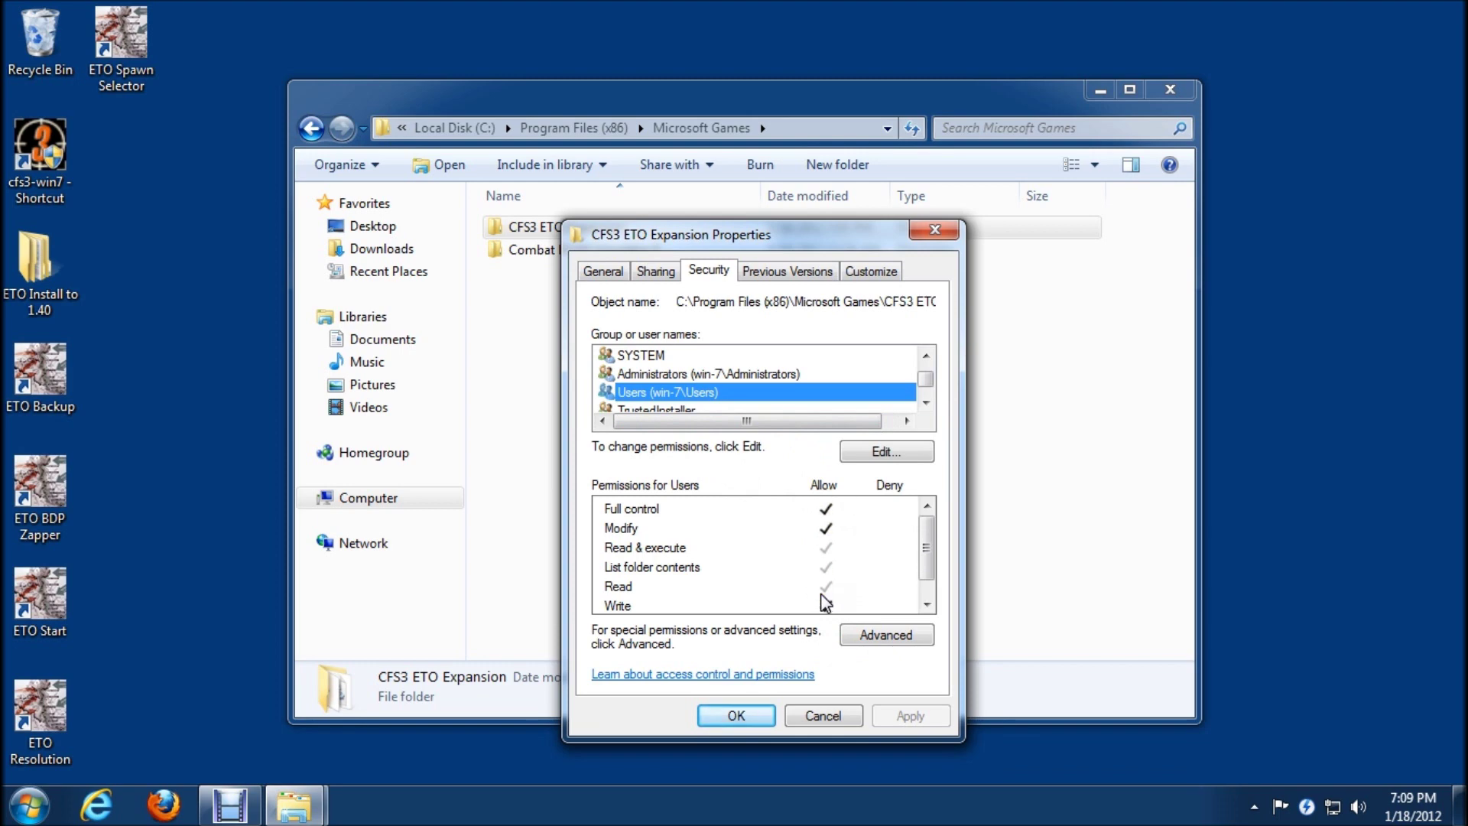
click(742, 717)
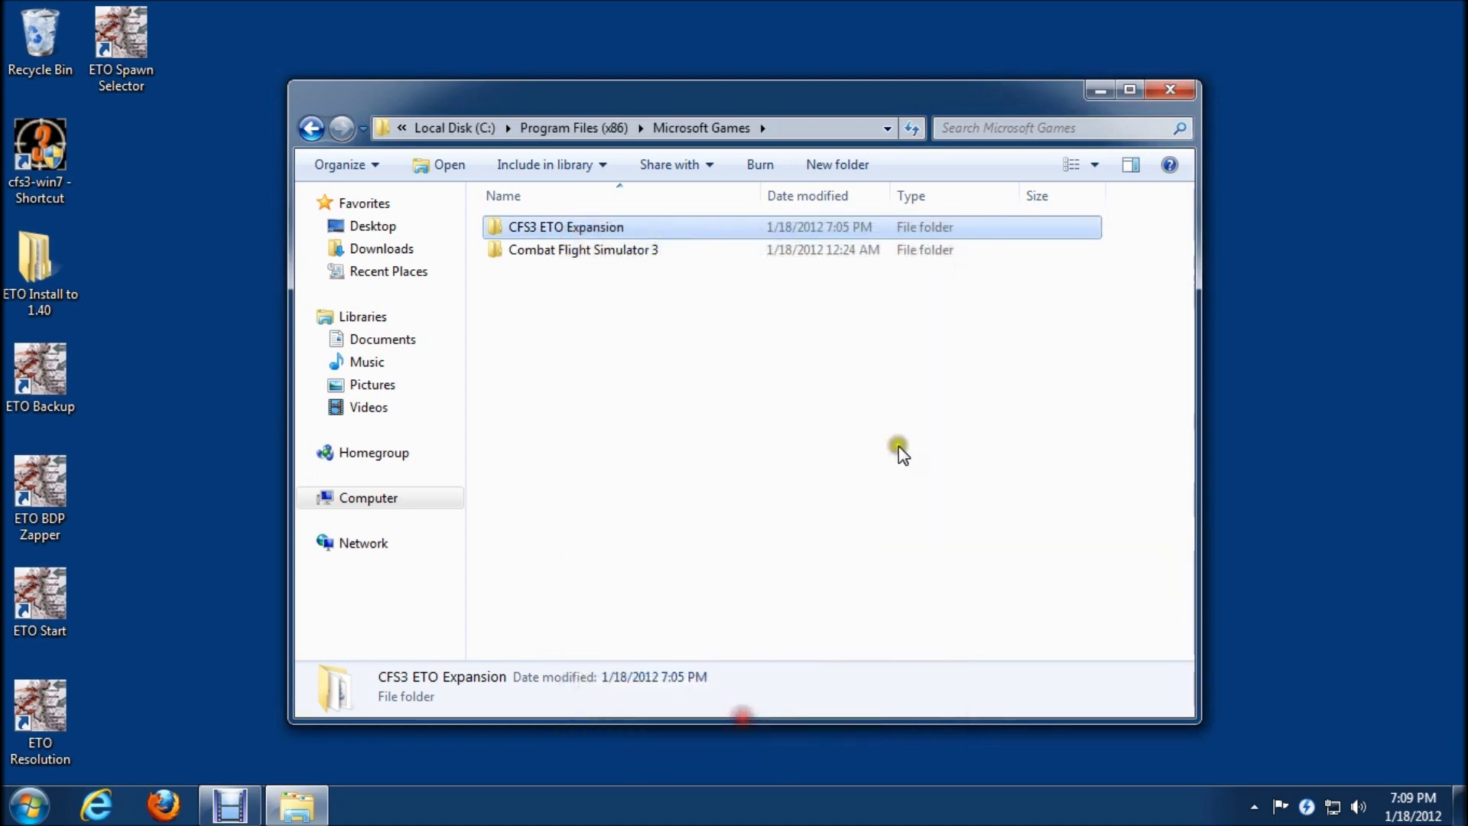
click(1168, 92)
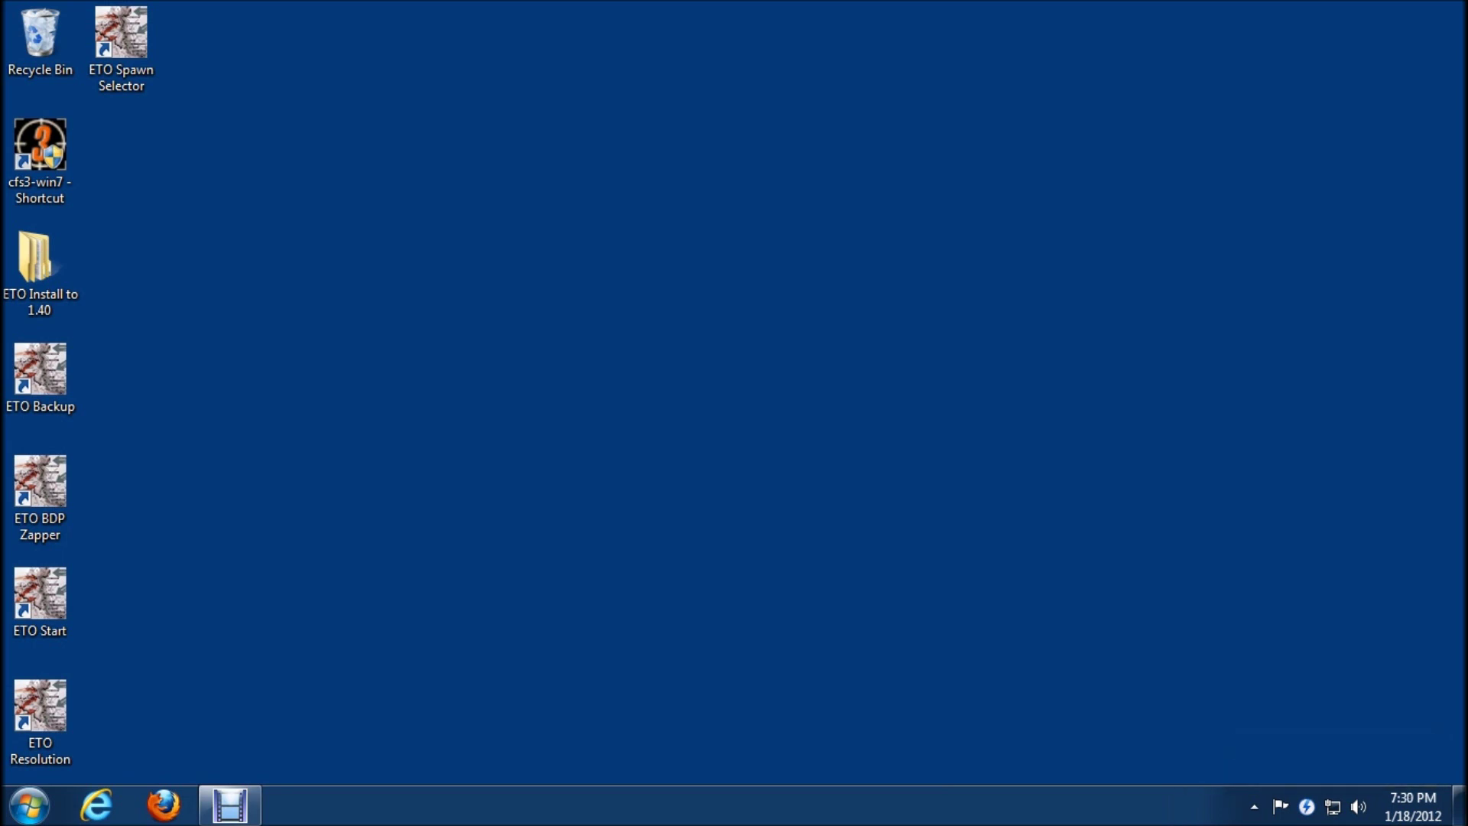
Open the file location of the batch file the ETO Start shortcut launches
right_click(61, 601)
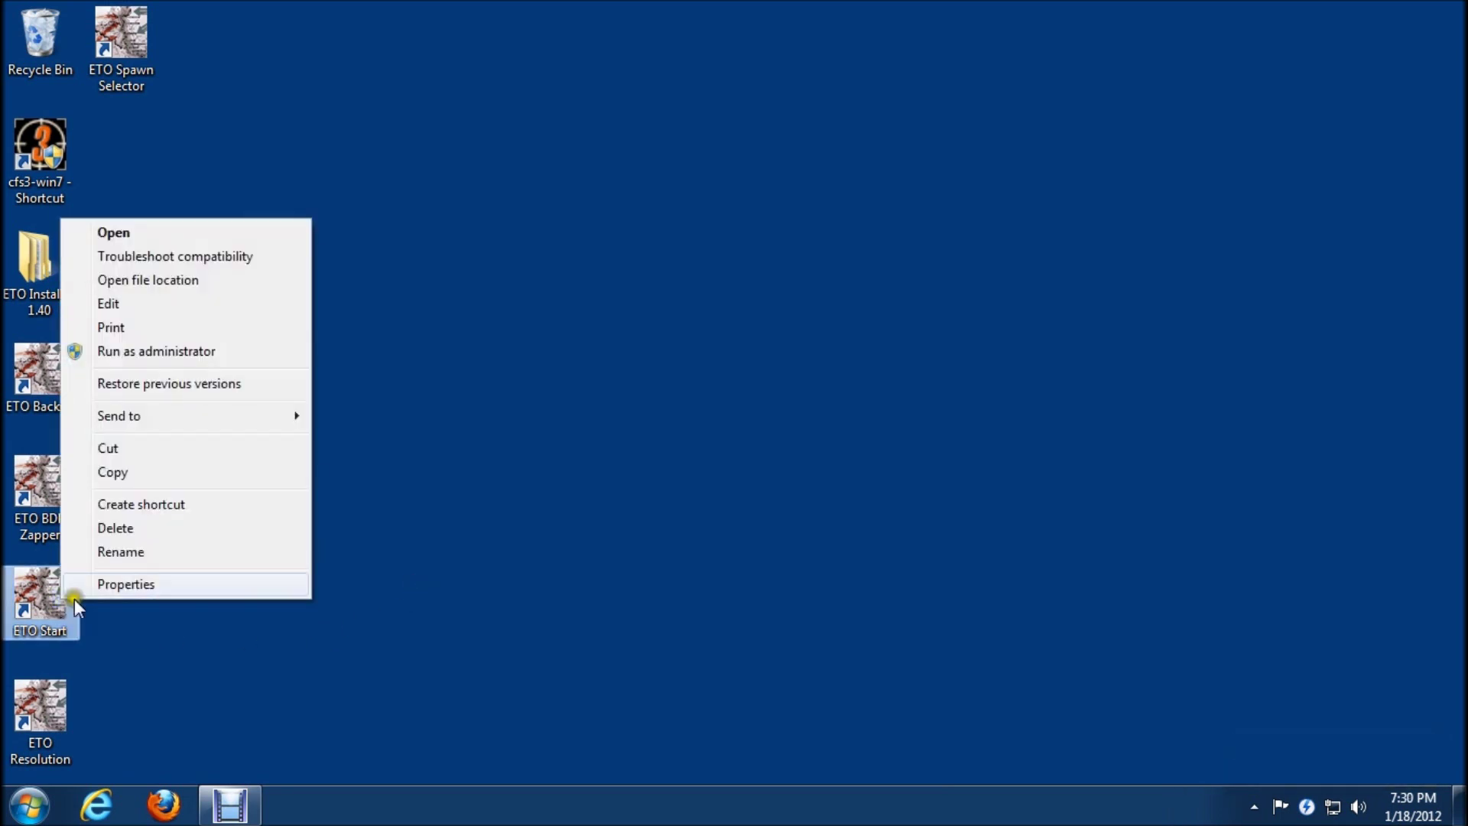
click(126, 584)
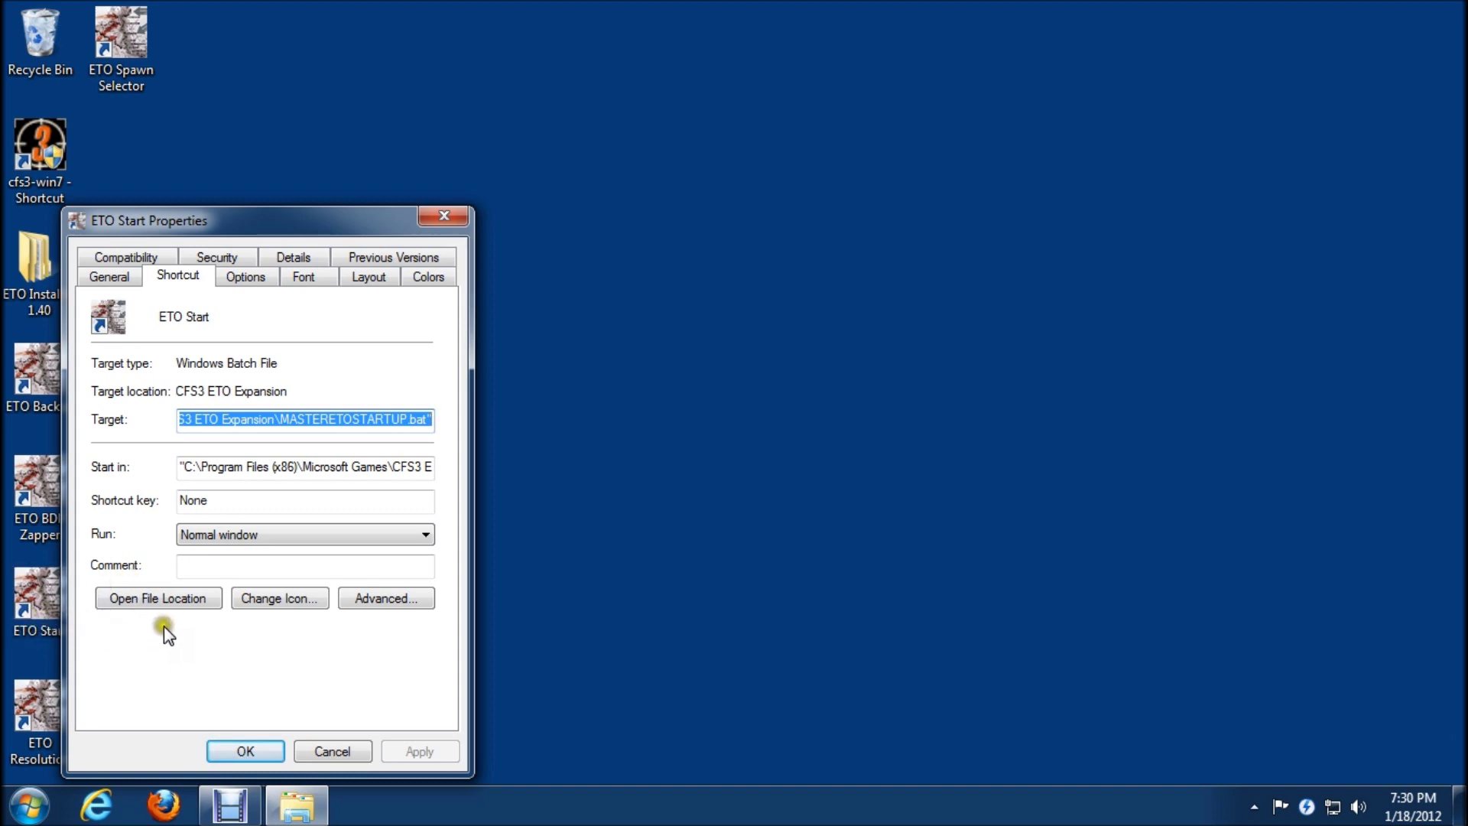
click(165, 599)
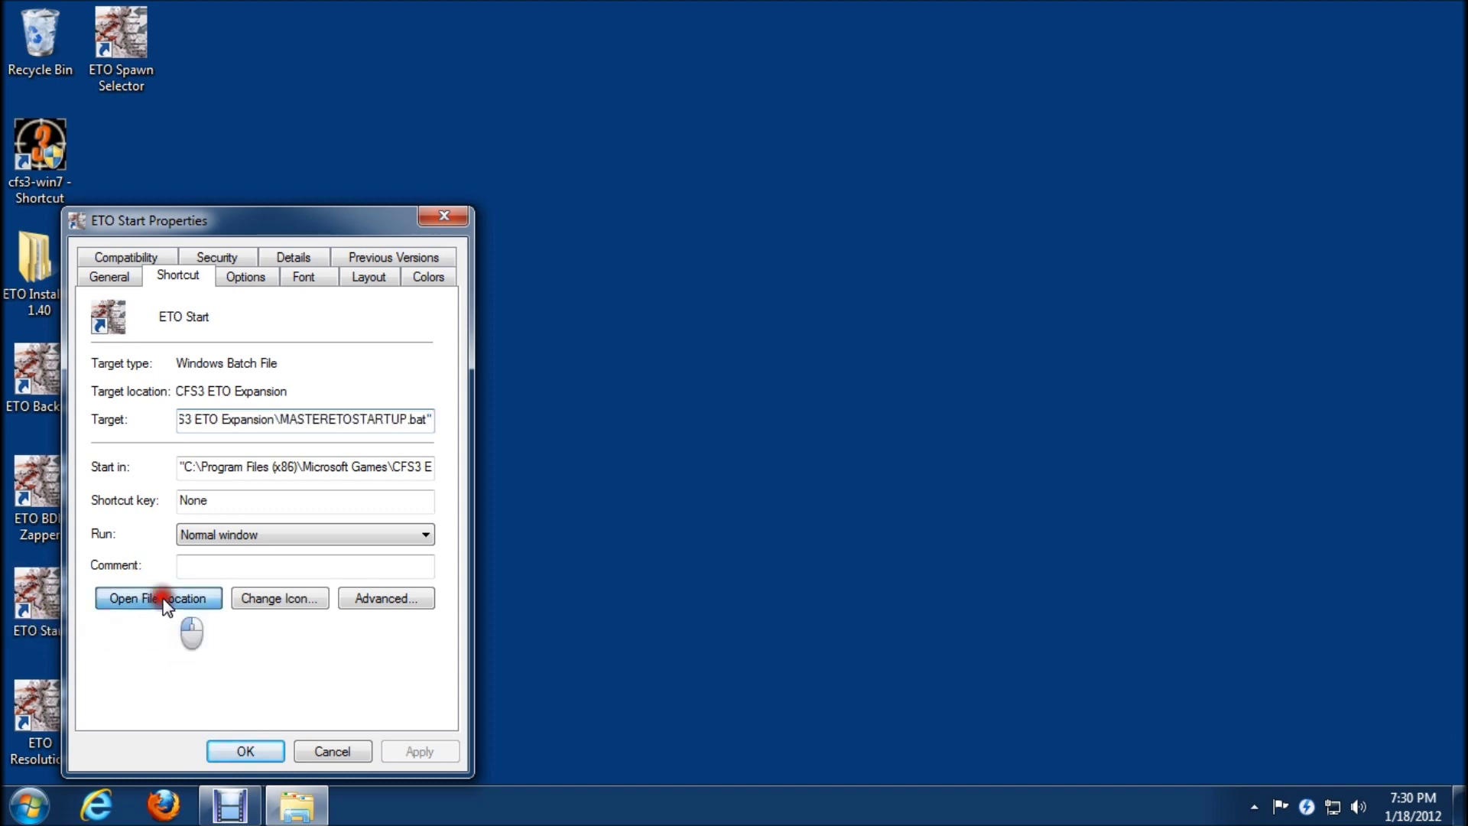
scroll(698, 566, down, 3)
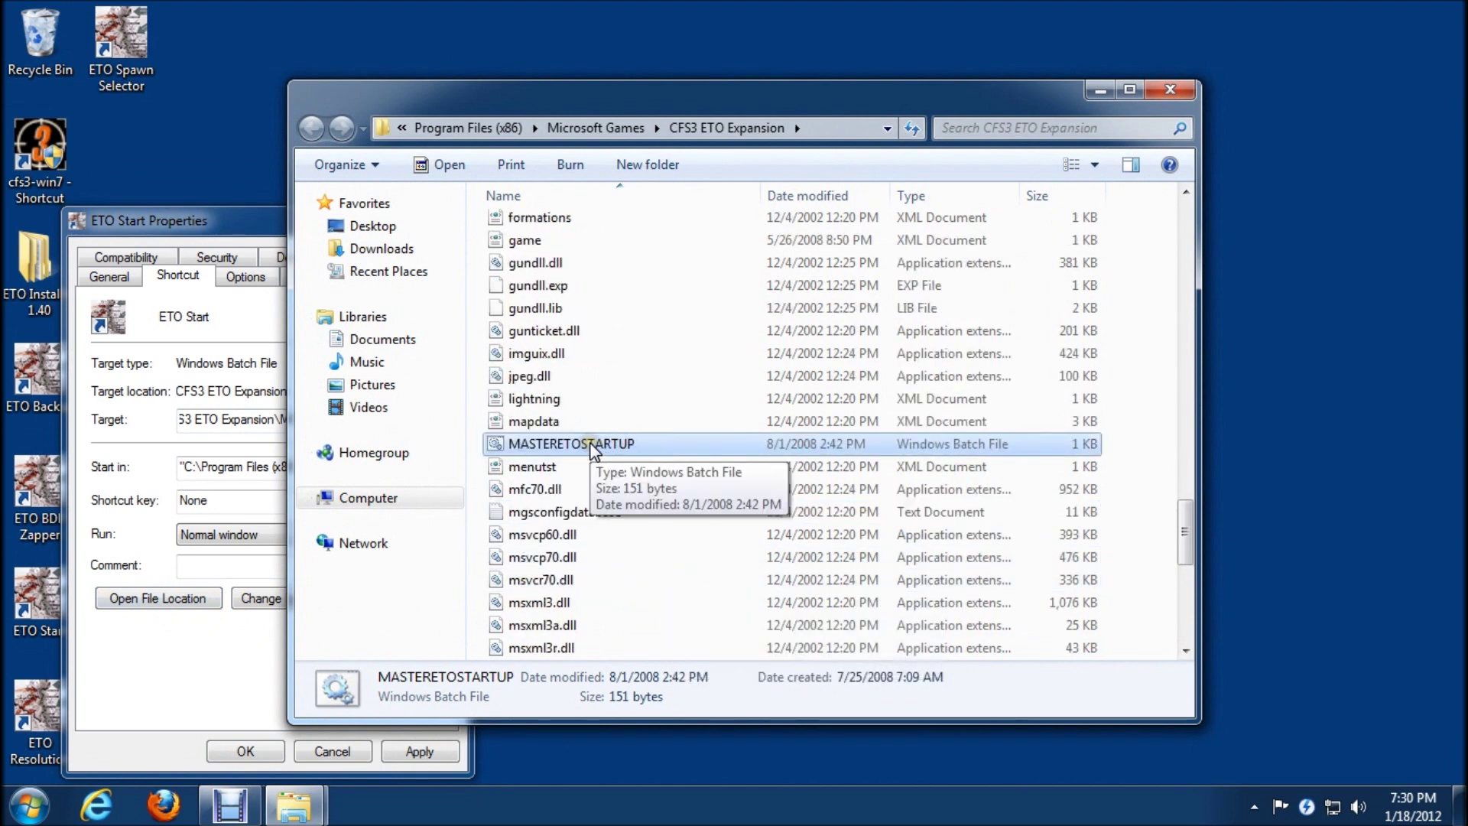
Clear the Read-only attribute on the MASTERETOSTARTUP batch file
right_click(594, 450)
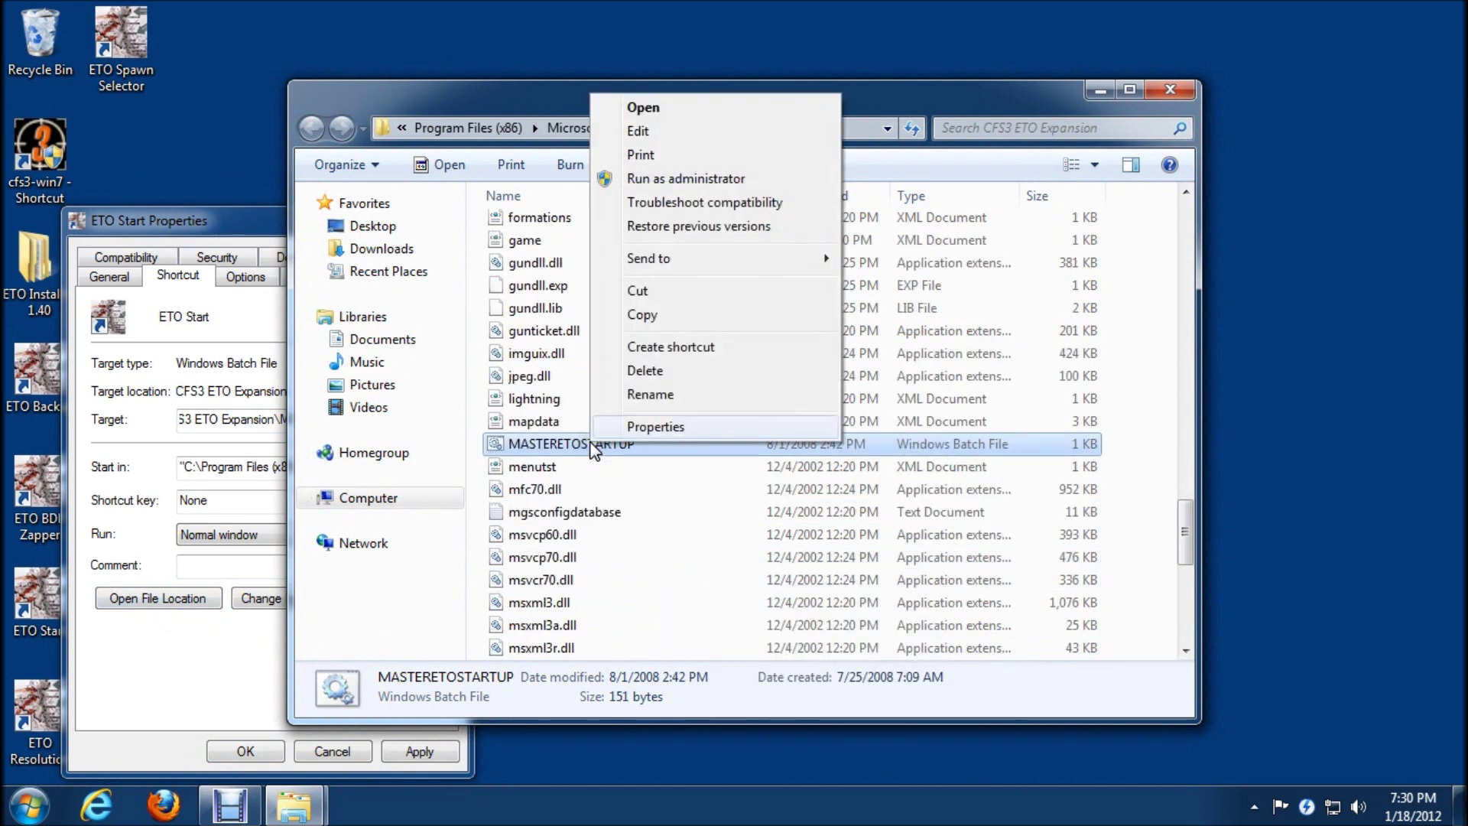
click(631, 426)
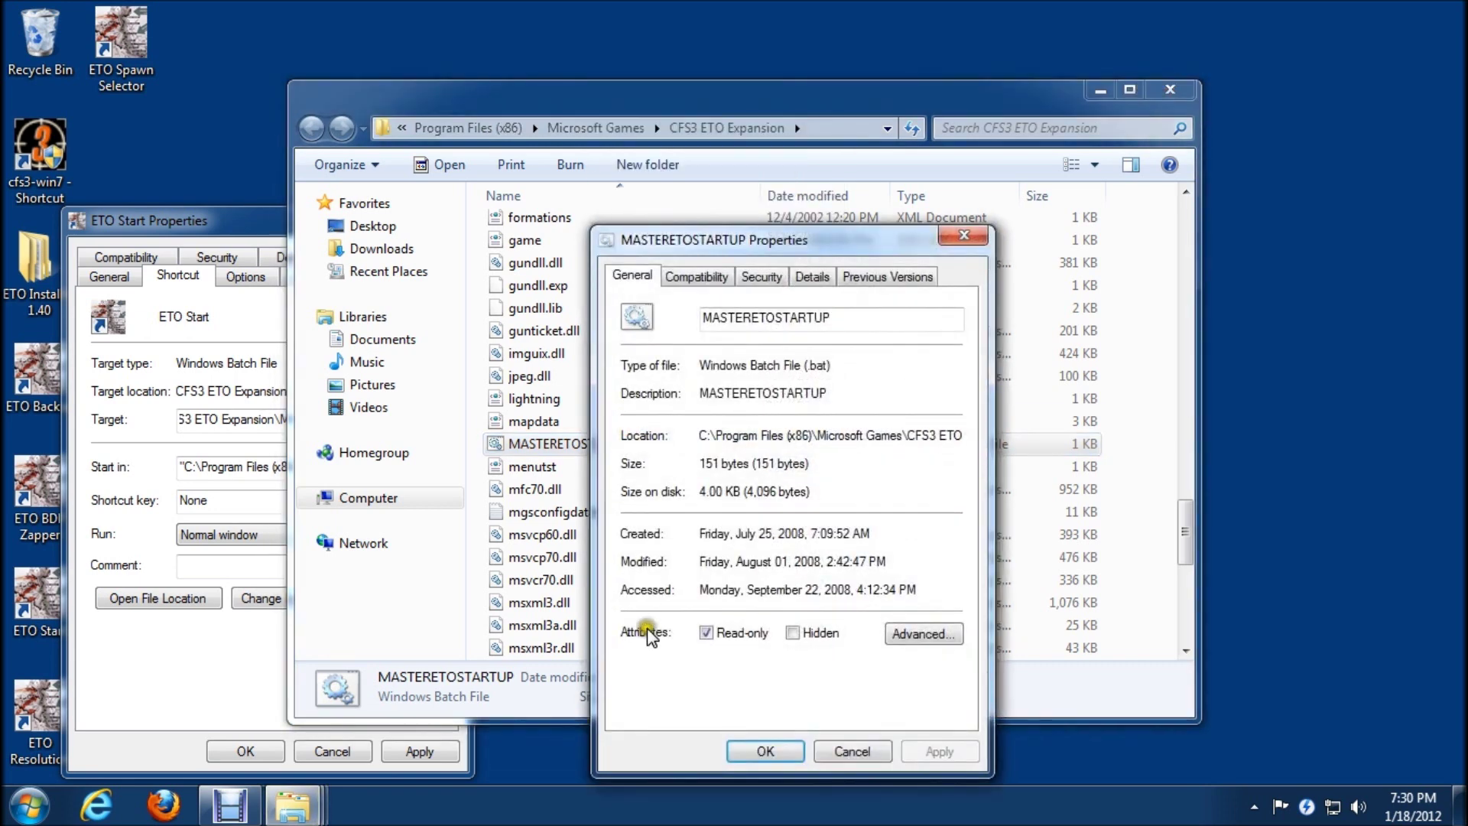
click(706, 633)
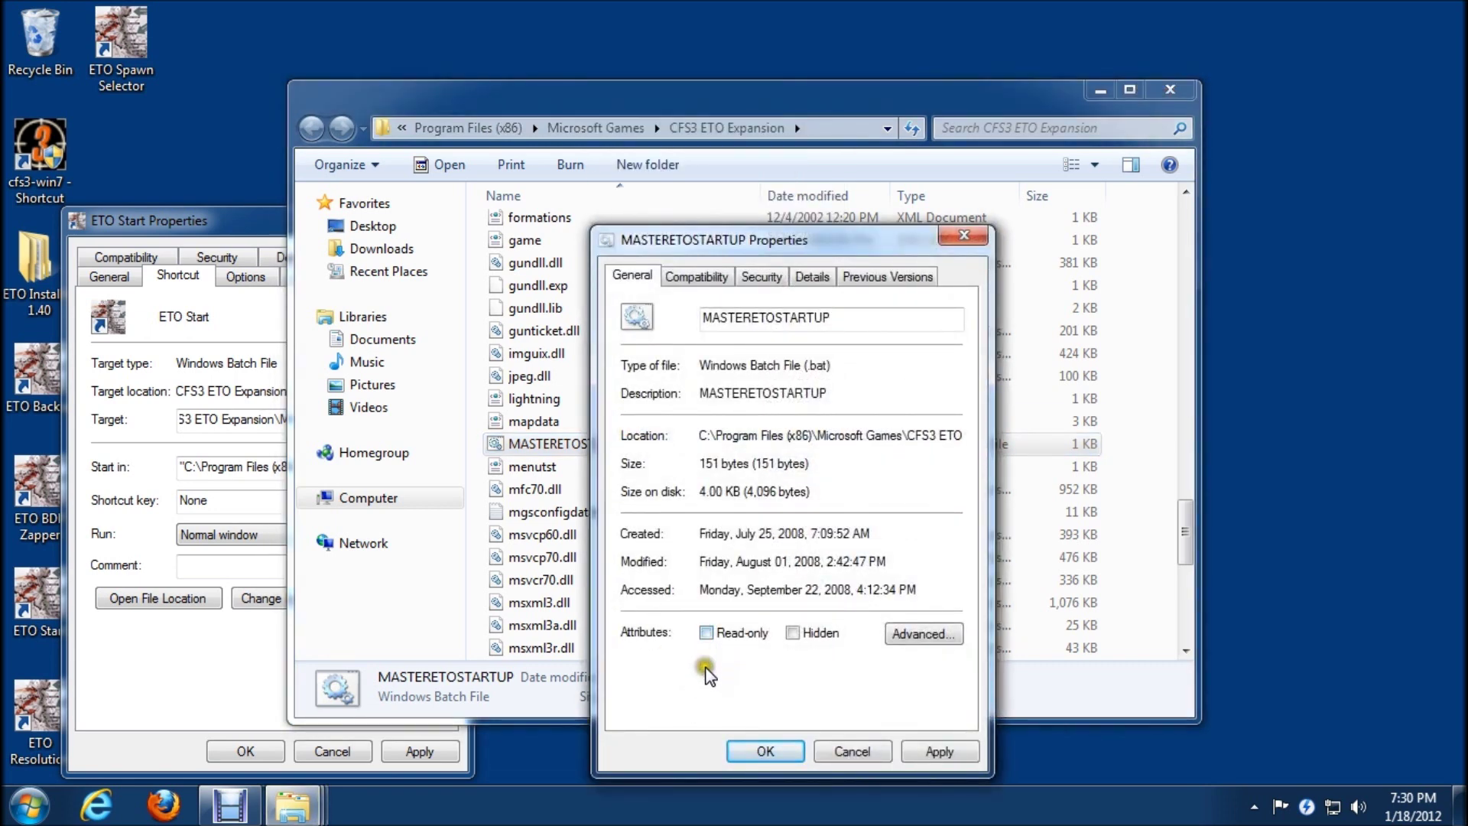
click(763, 751)
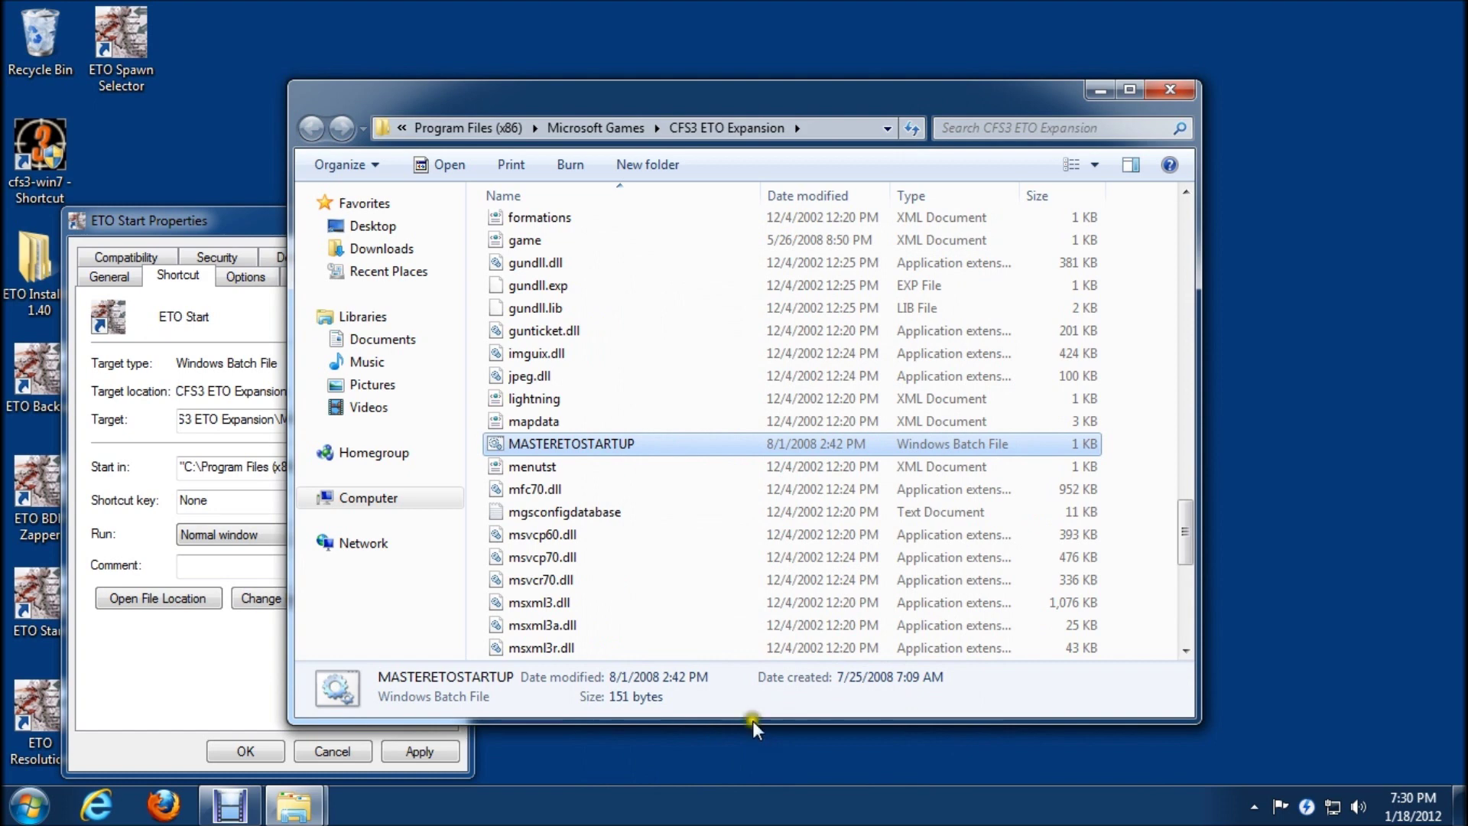
right_click(603, 443)
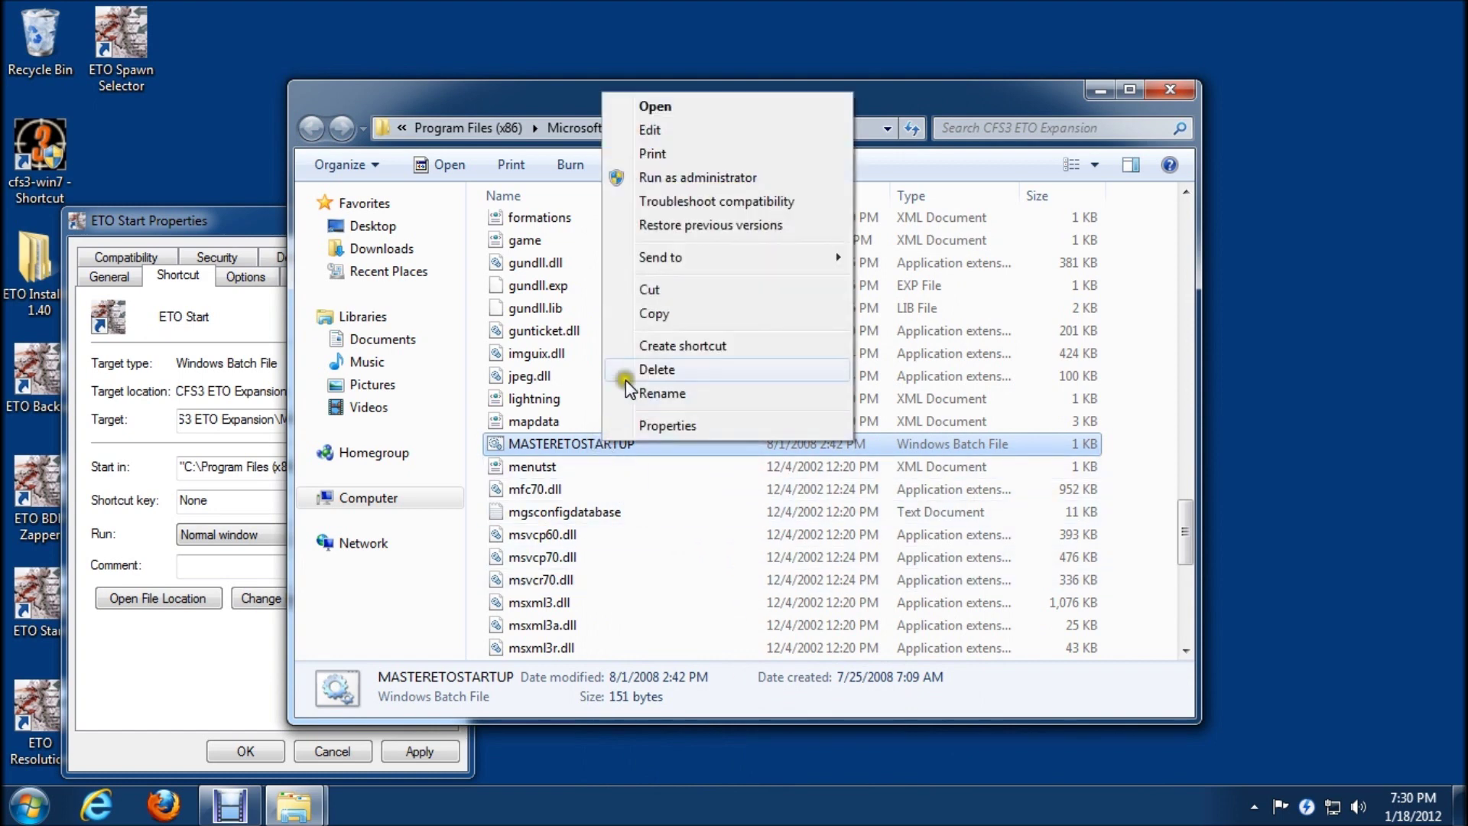
Open MASTERETOSTARTUP in Notepad, check its C:\Program Files CD path, then browse to Computer
click(650, 130)
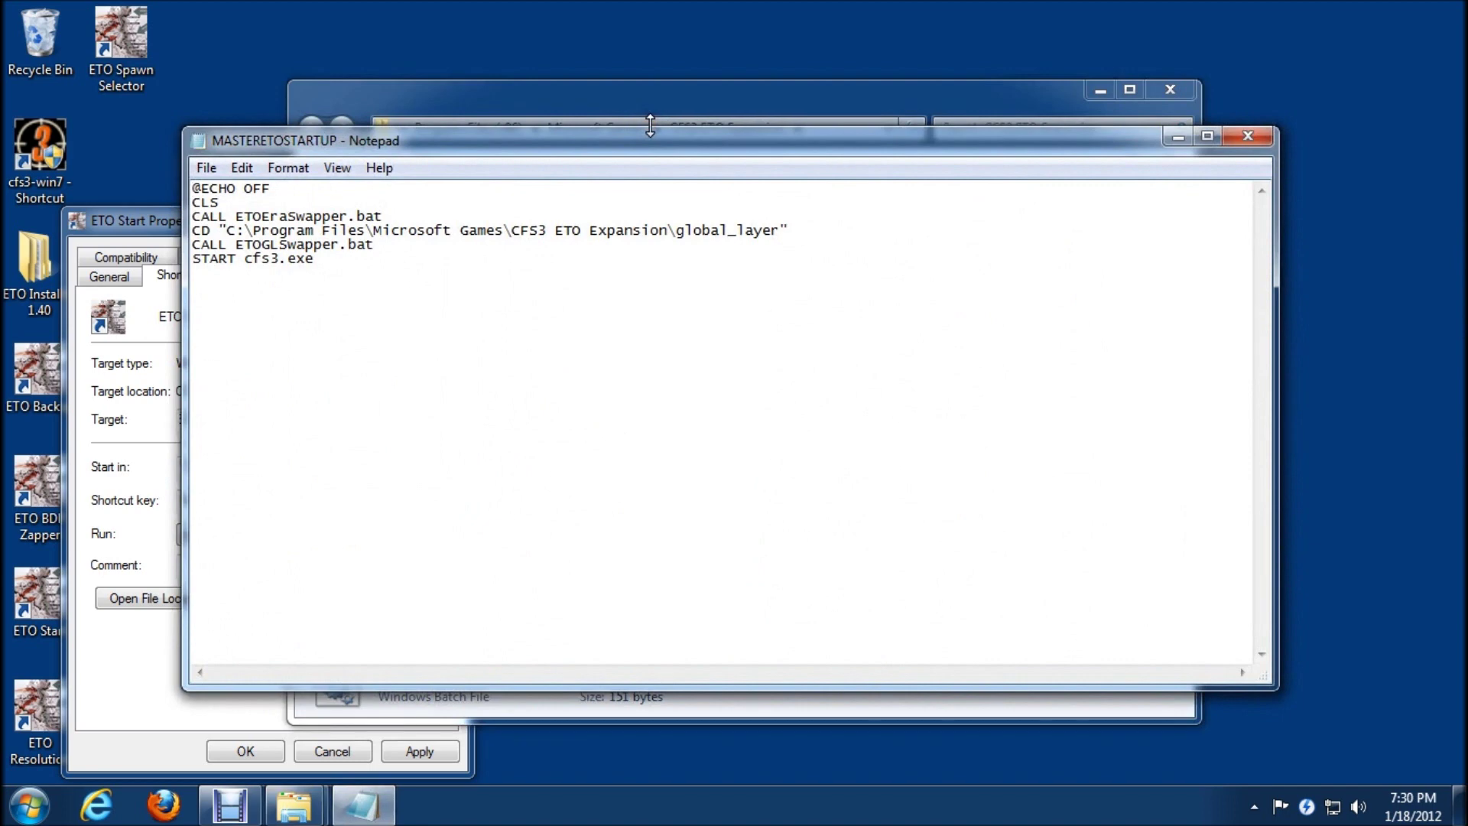
drag(224, 233, 375, 231)
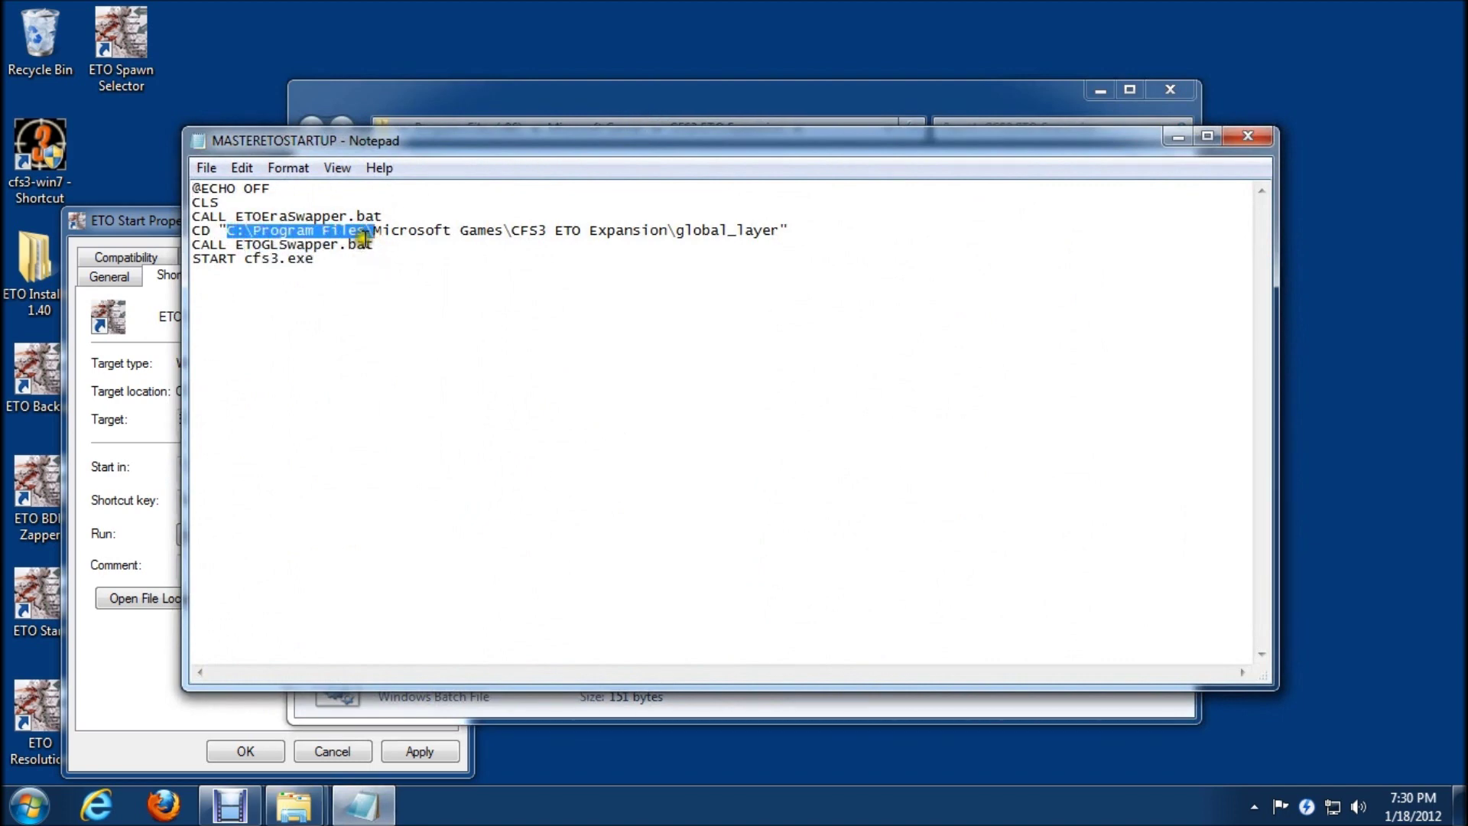
click(364, 238)
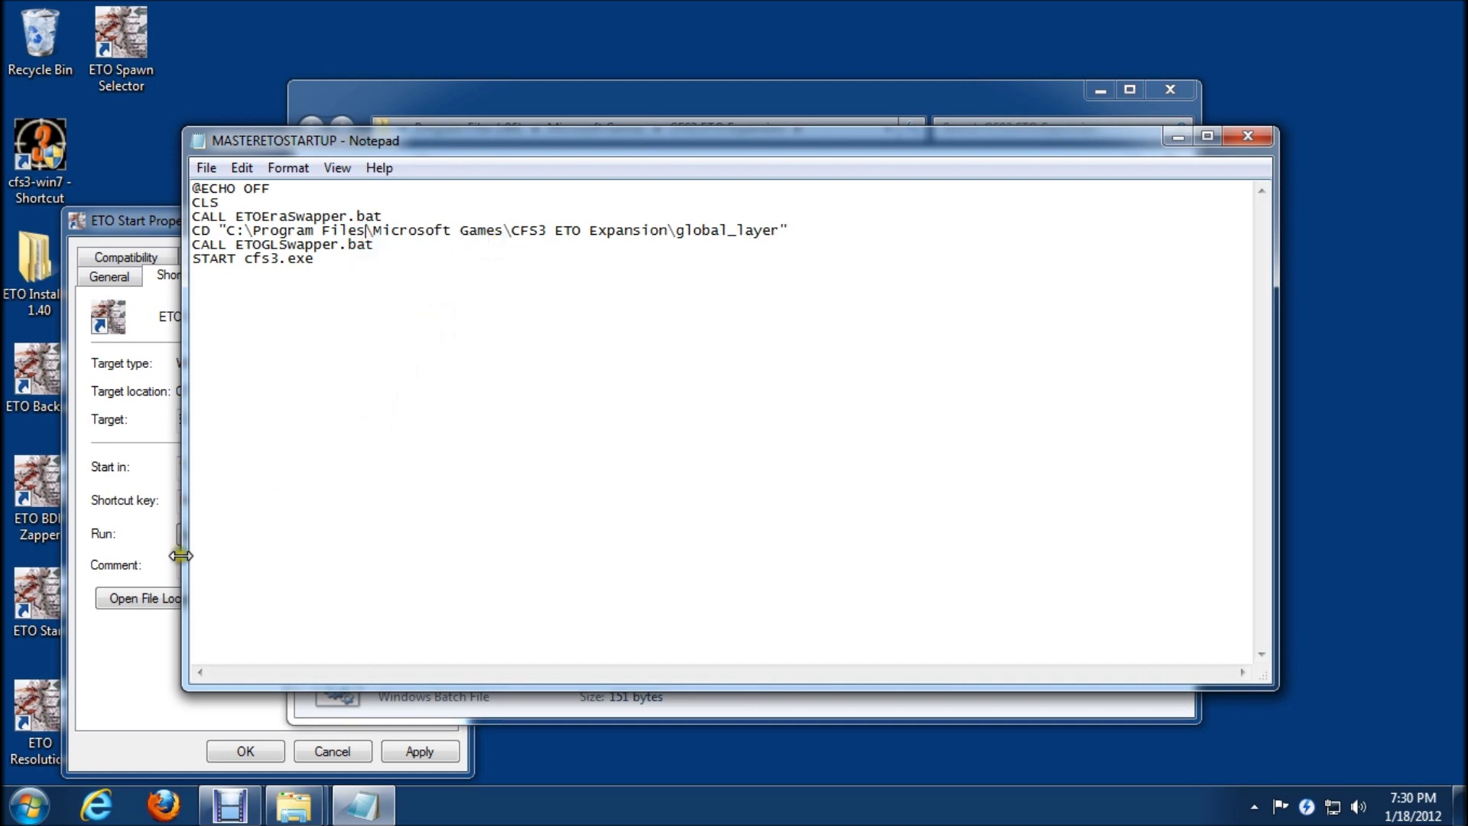
click(28, 811)
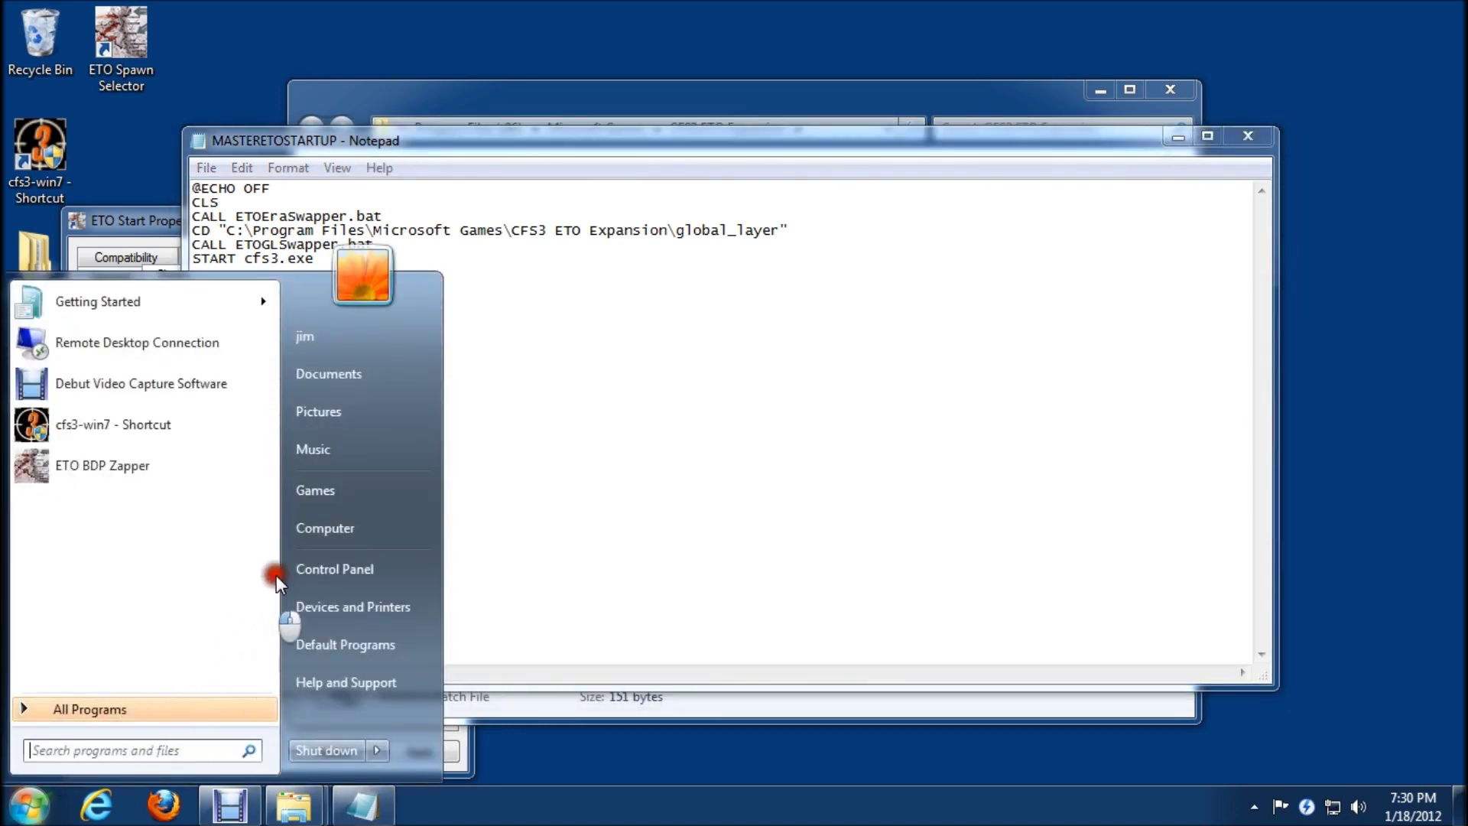
click(329, 530)
Copy the C:\Program Files (x86) path from the Explorer address bar
double_click(635, 272)
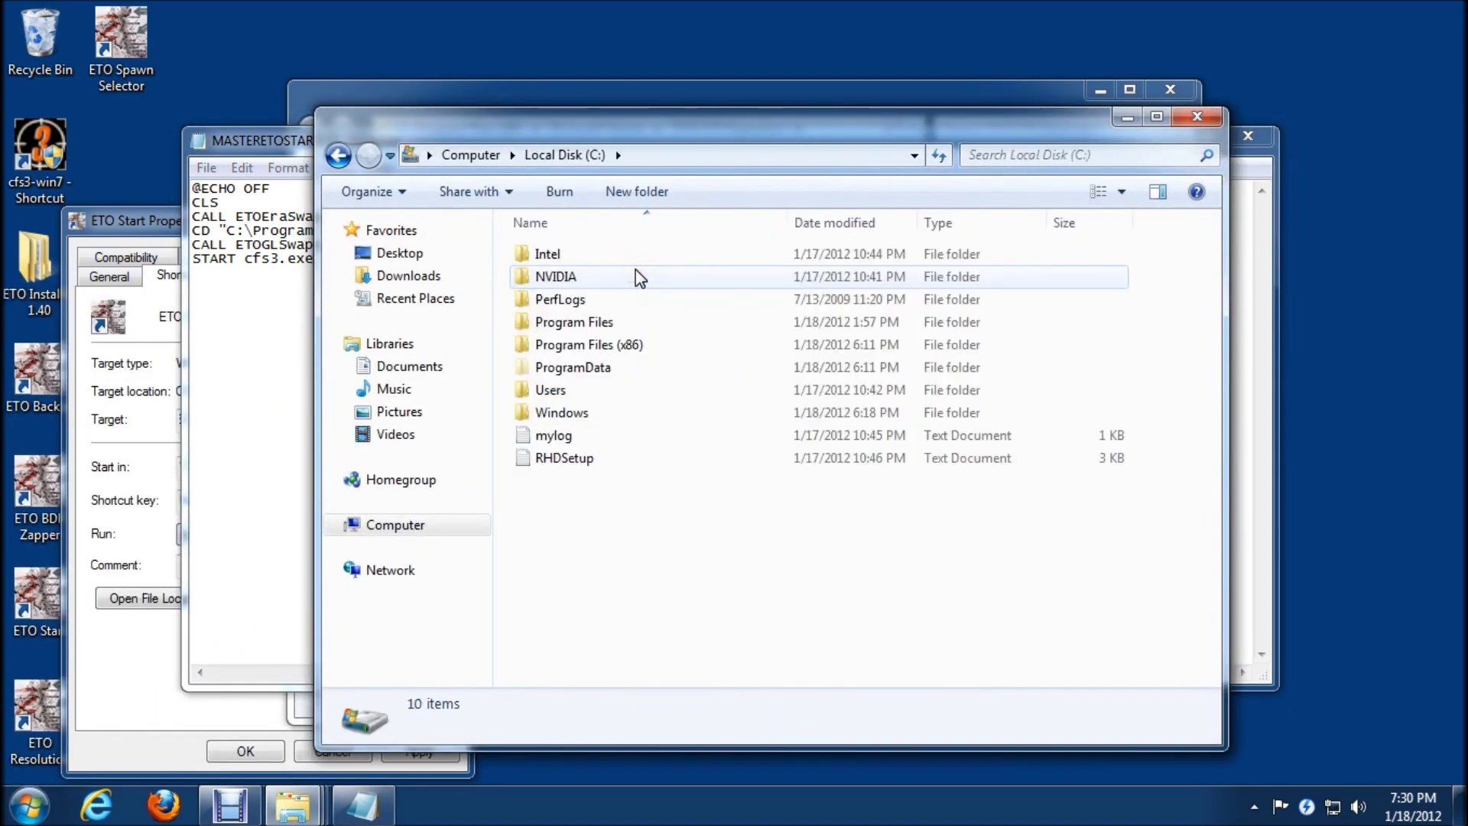
click(585, 348)
double_click(585, 348)
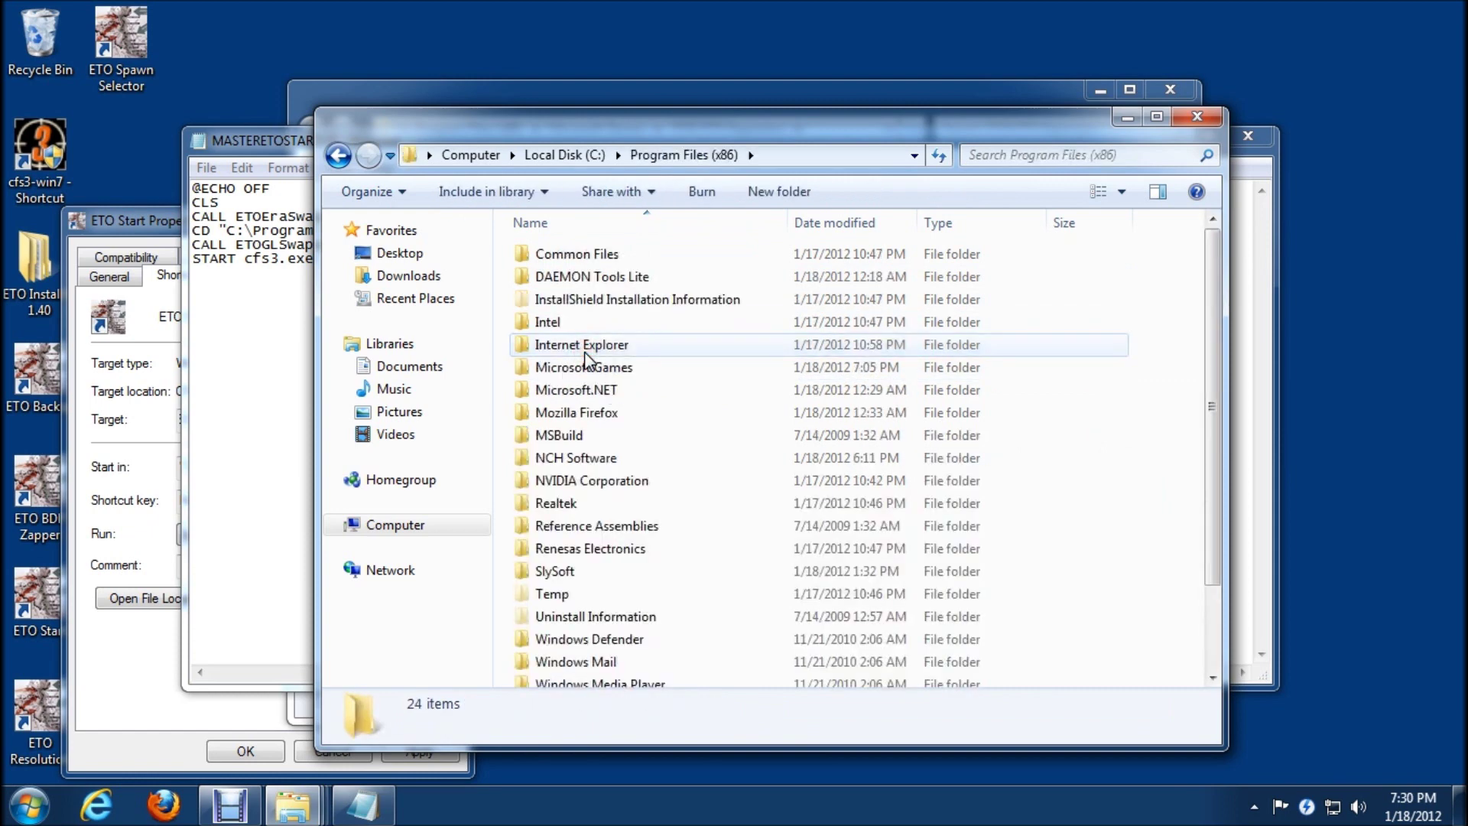
click(410, 153)
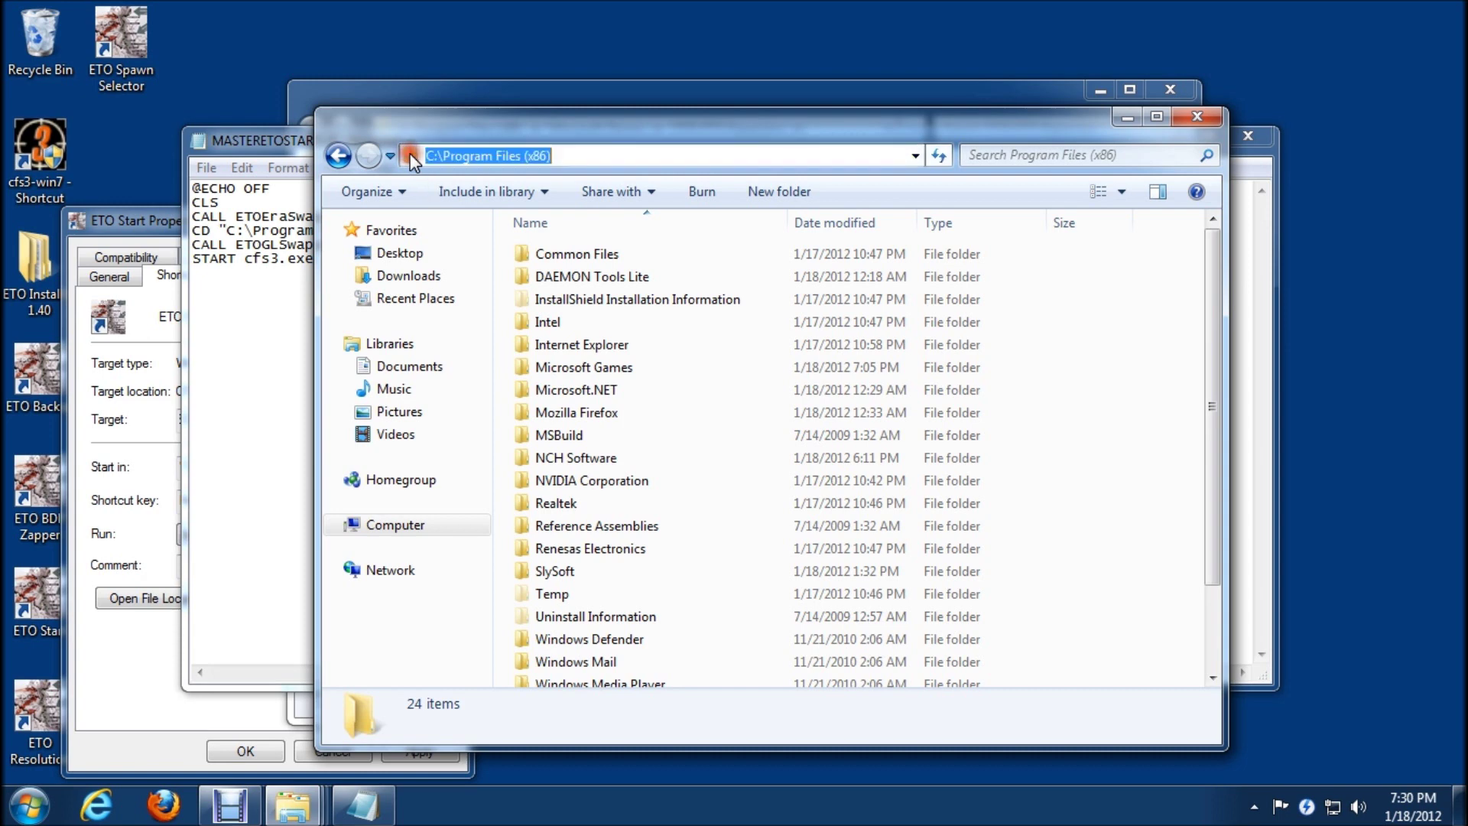
right_click(486, 158)
click(539, 228)
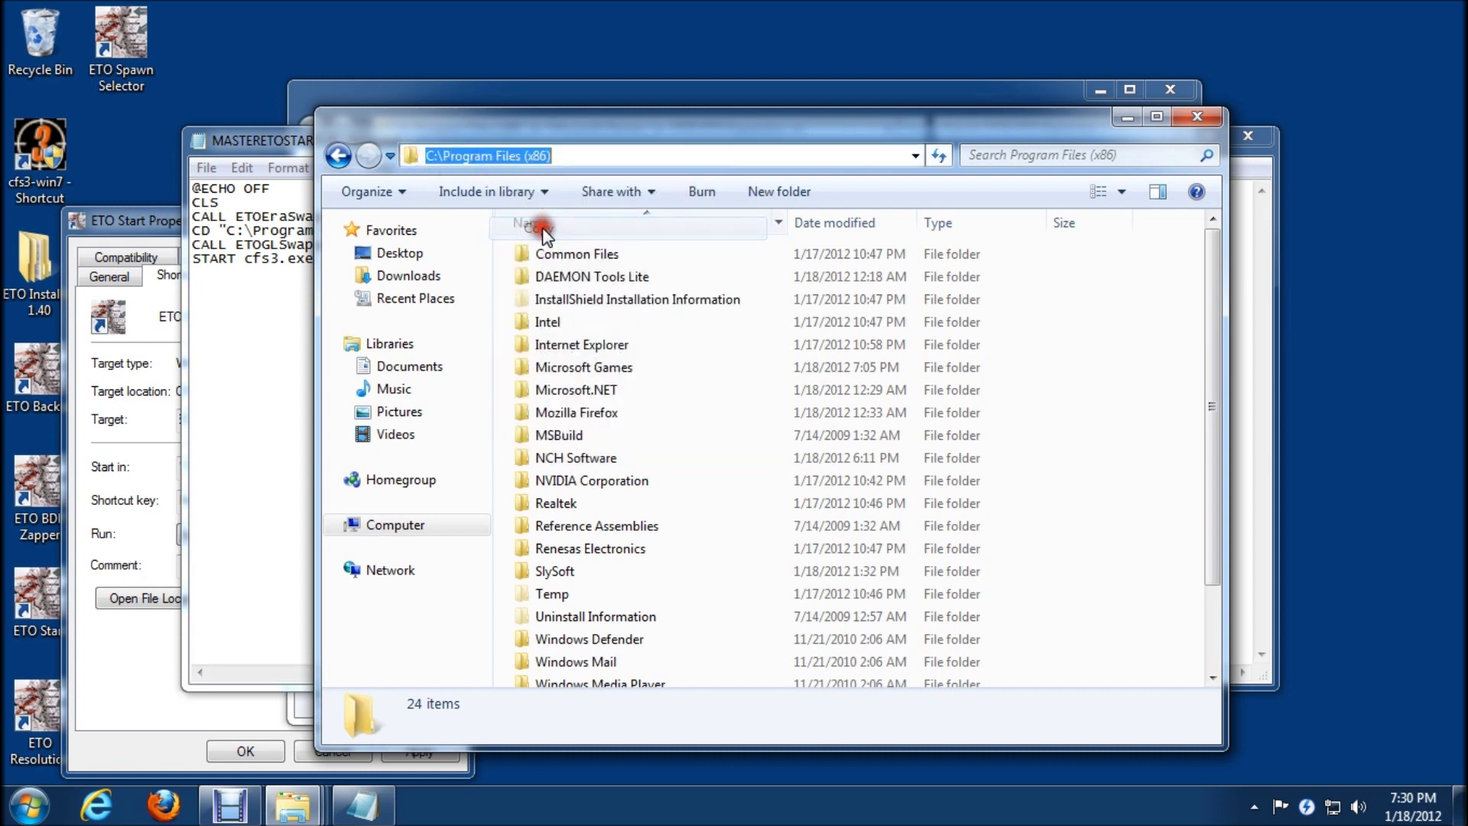
click(1198, 117)
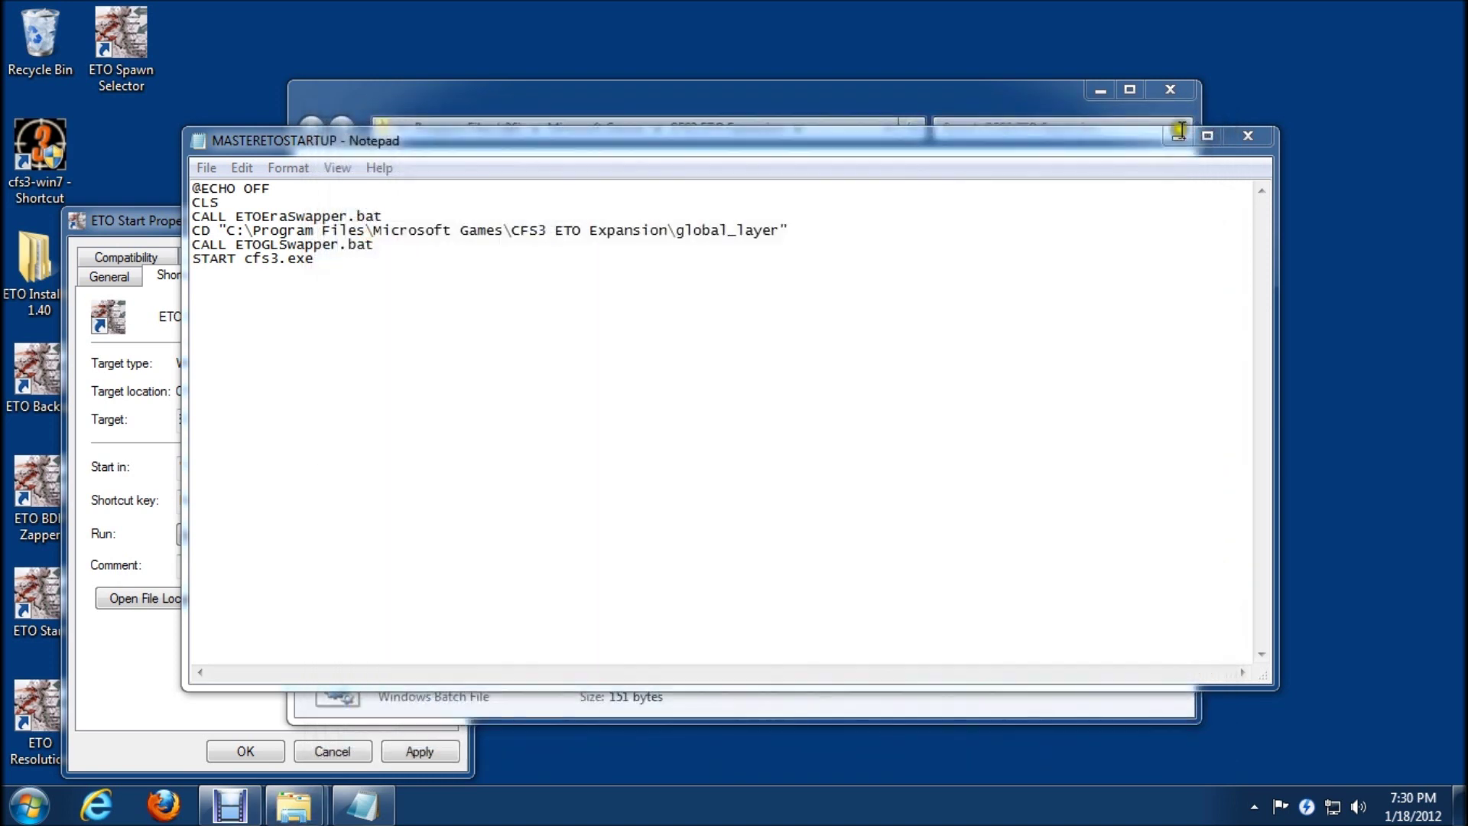
Paste C:\Program Files (x86) over the CD line's path and save MASTERETOSTARTUP
click(364, 229)
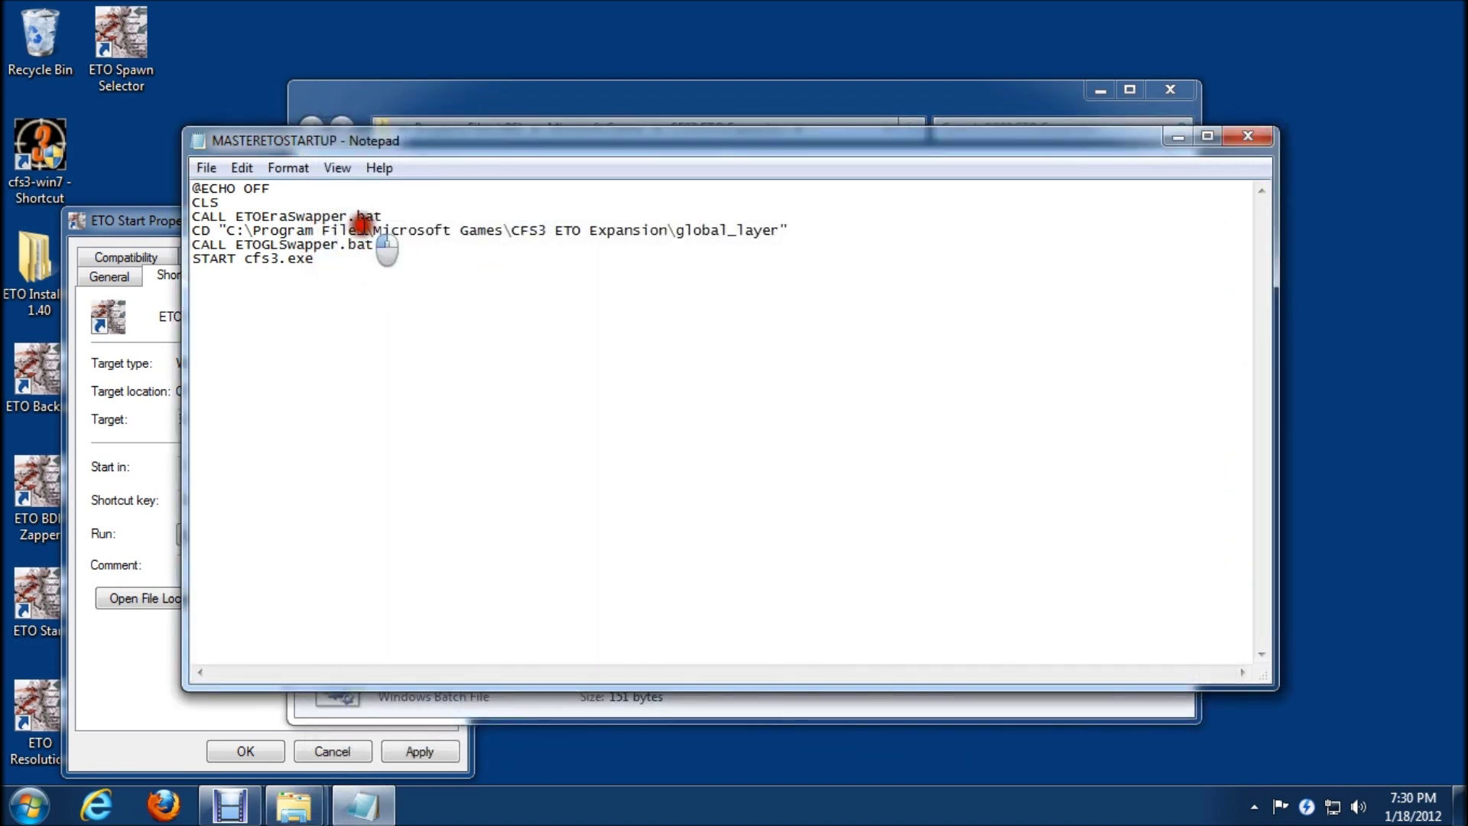
drag(364, 227, 227, 229)
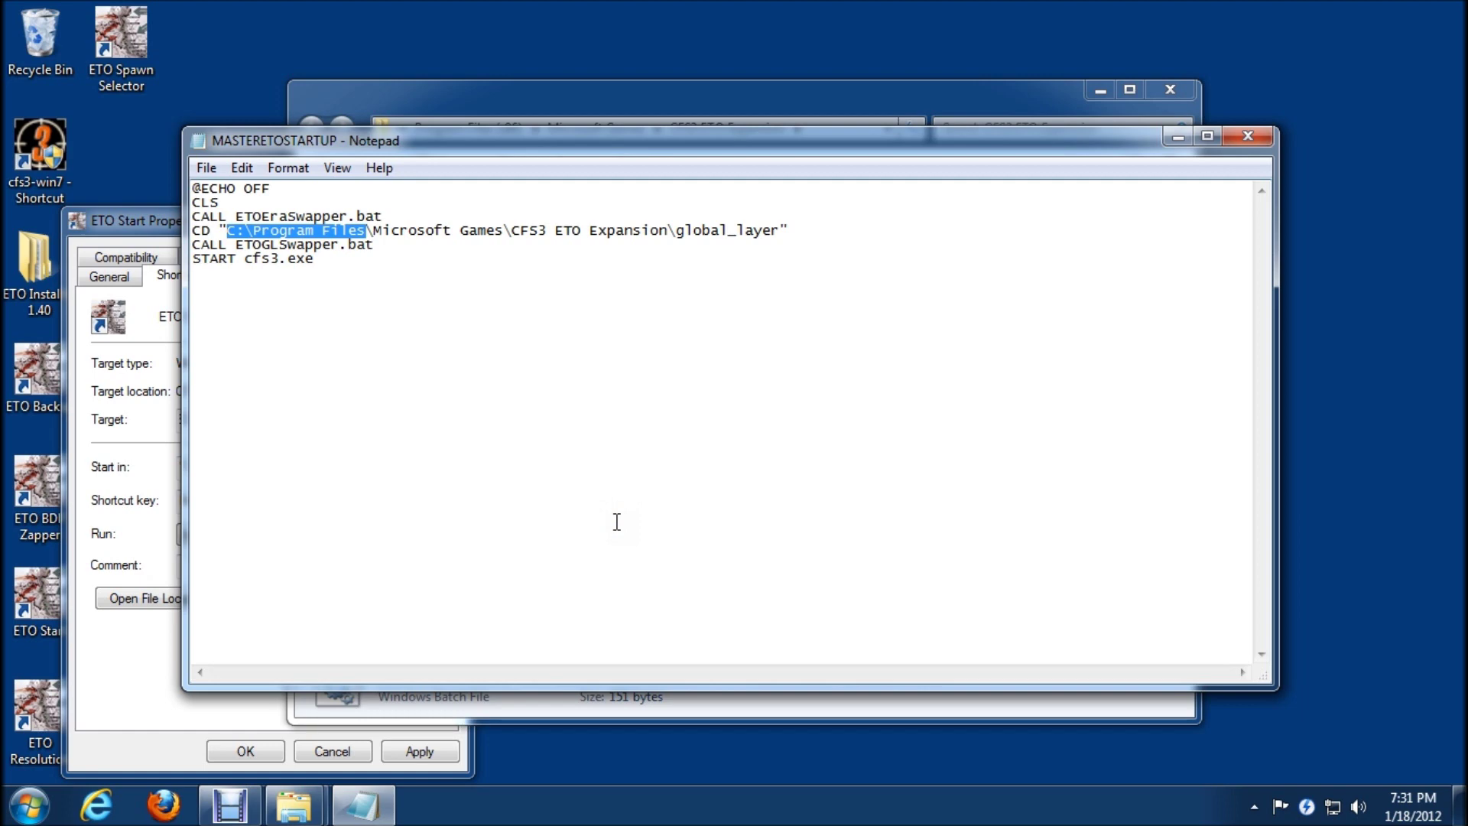
key(ctrl+v)
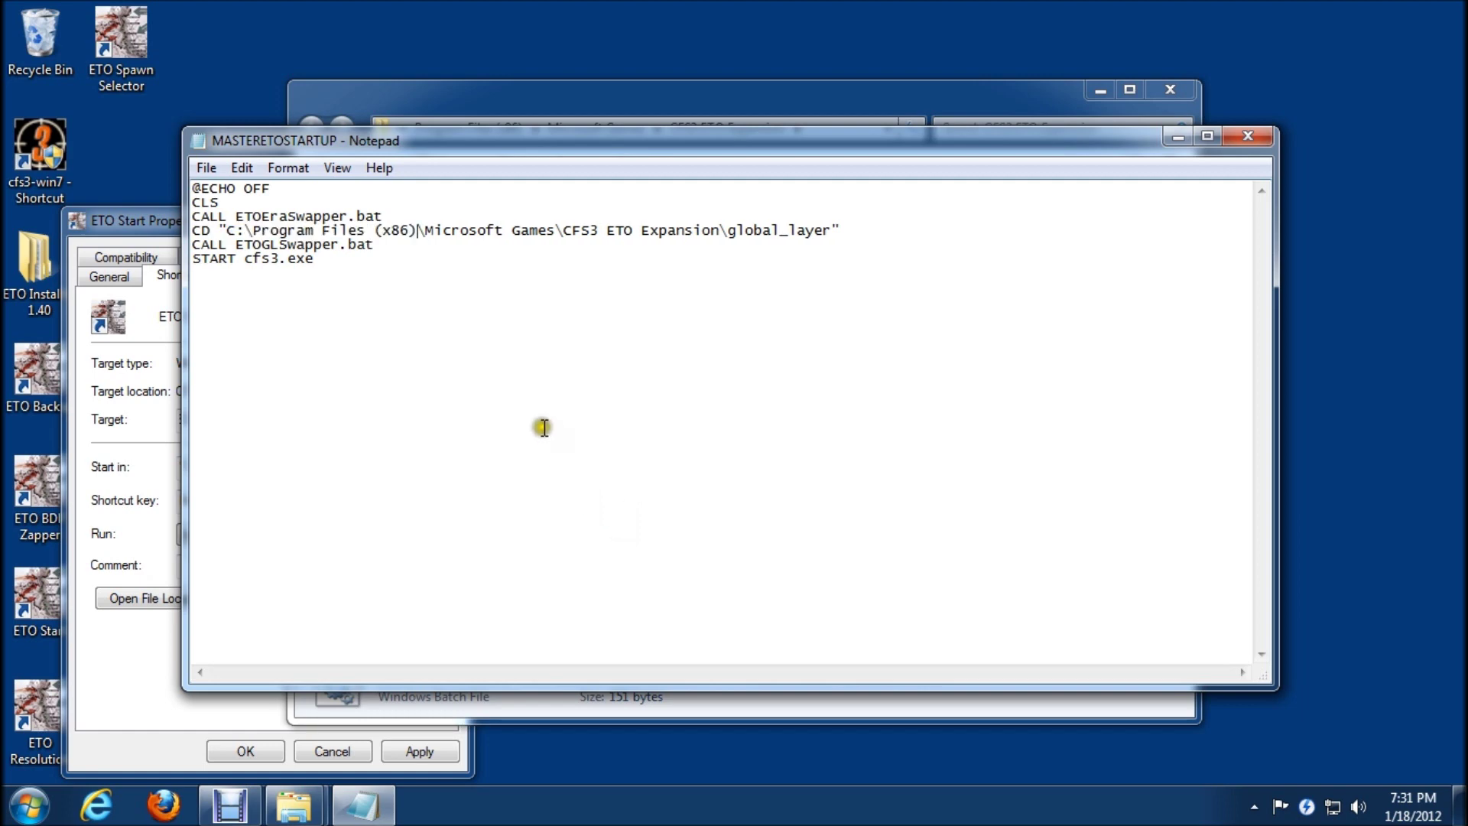
click(205, 168)
click(240, 241)
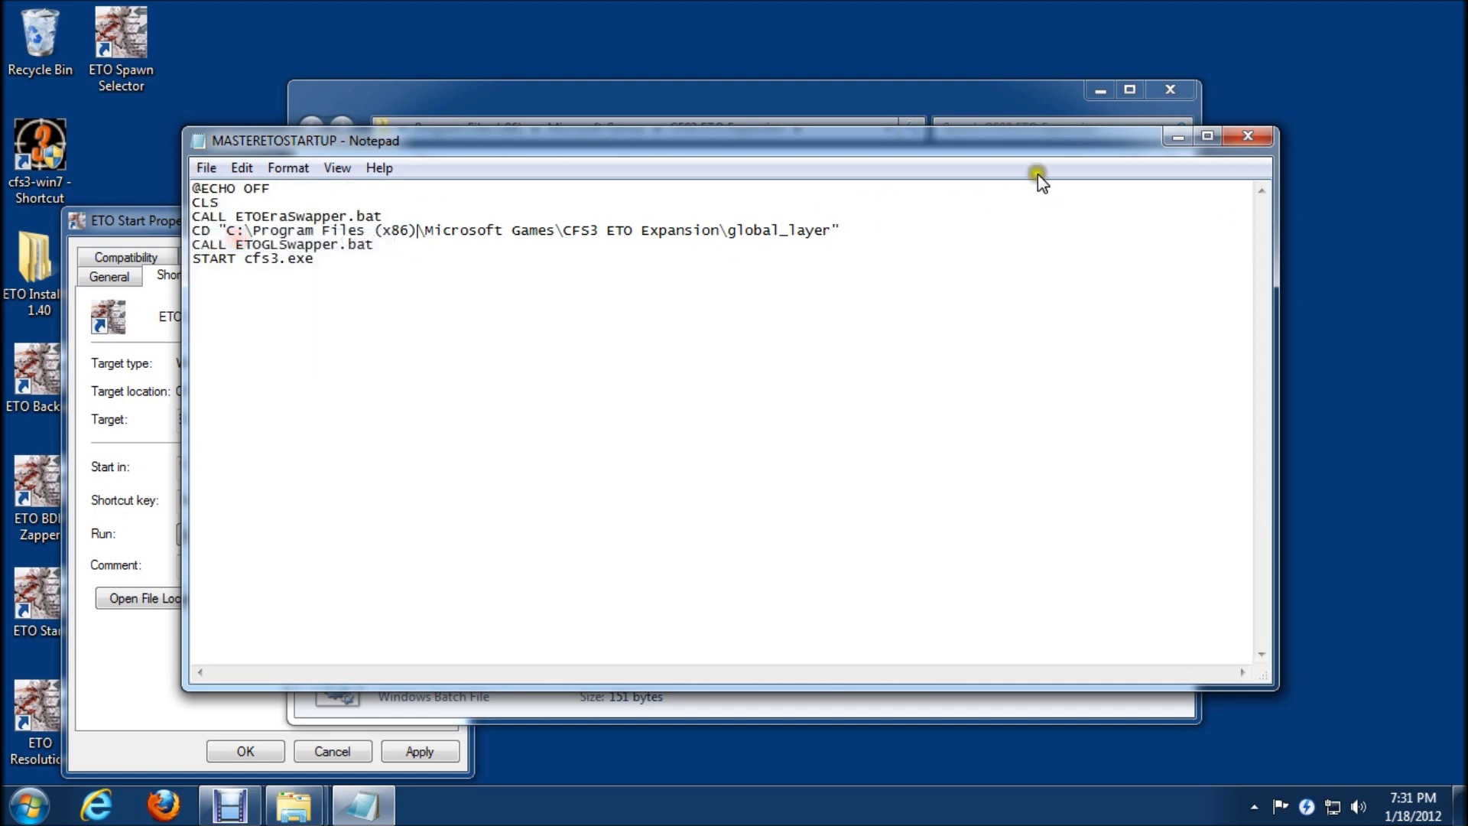
click(1242, 135)
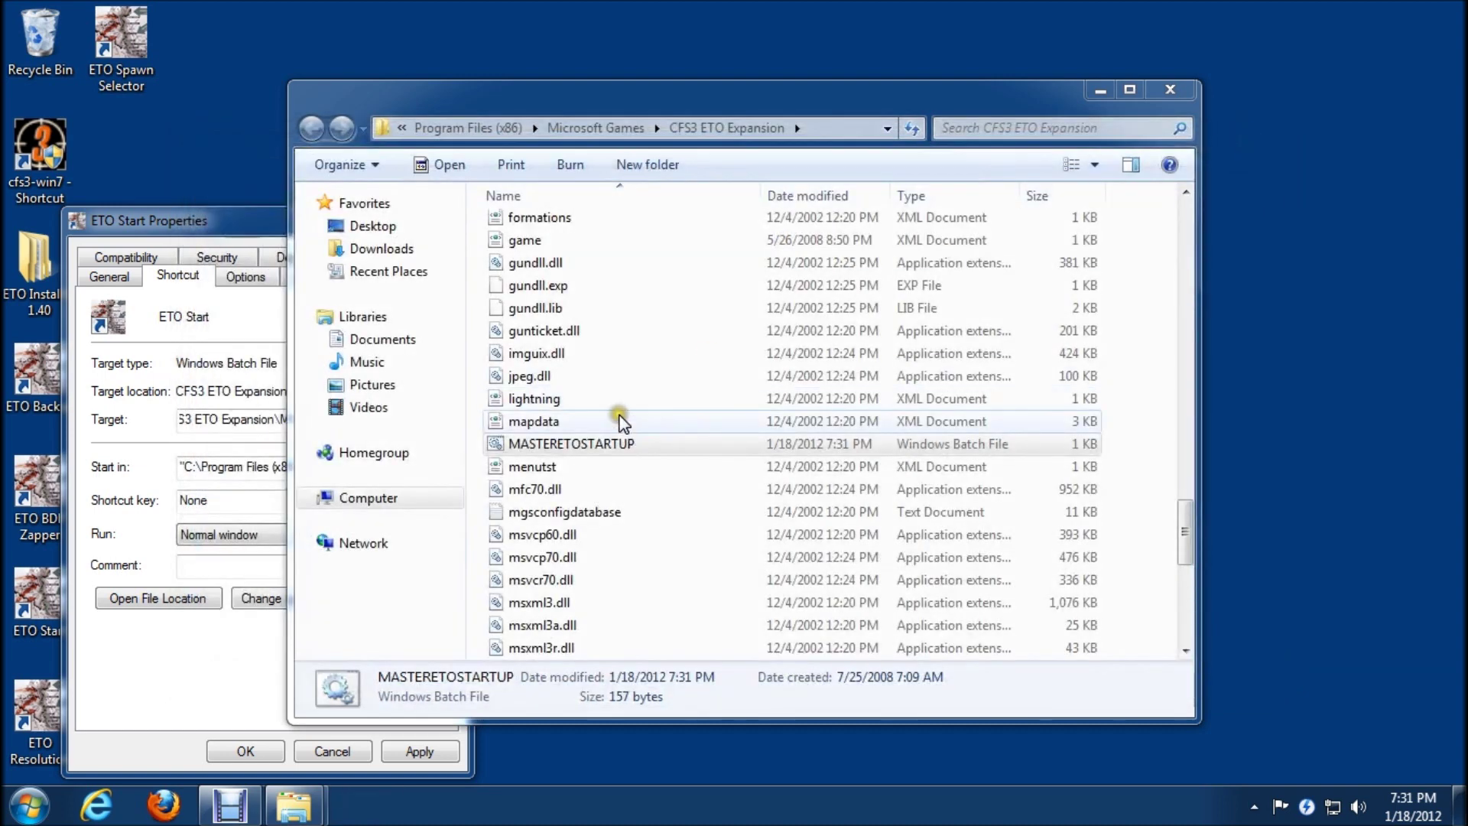
Set MASTERETOSTARTUP back to read-only
right_click(612, 448)
click(633, 426)
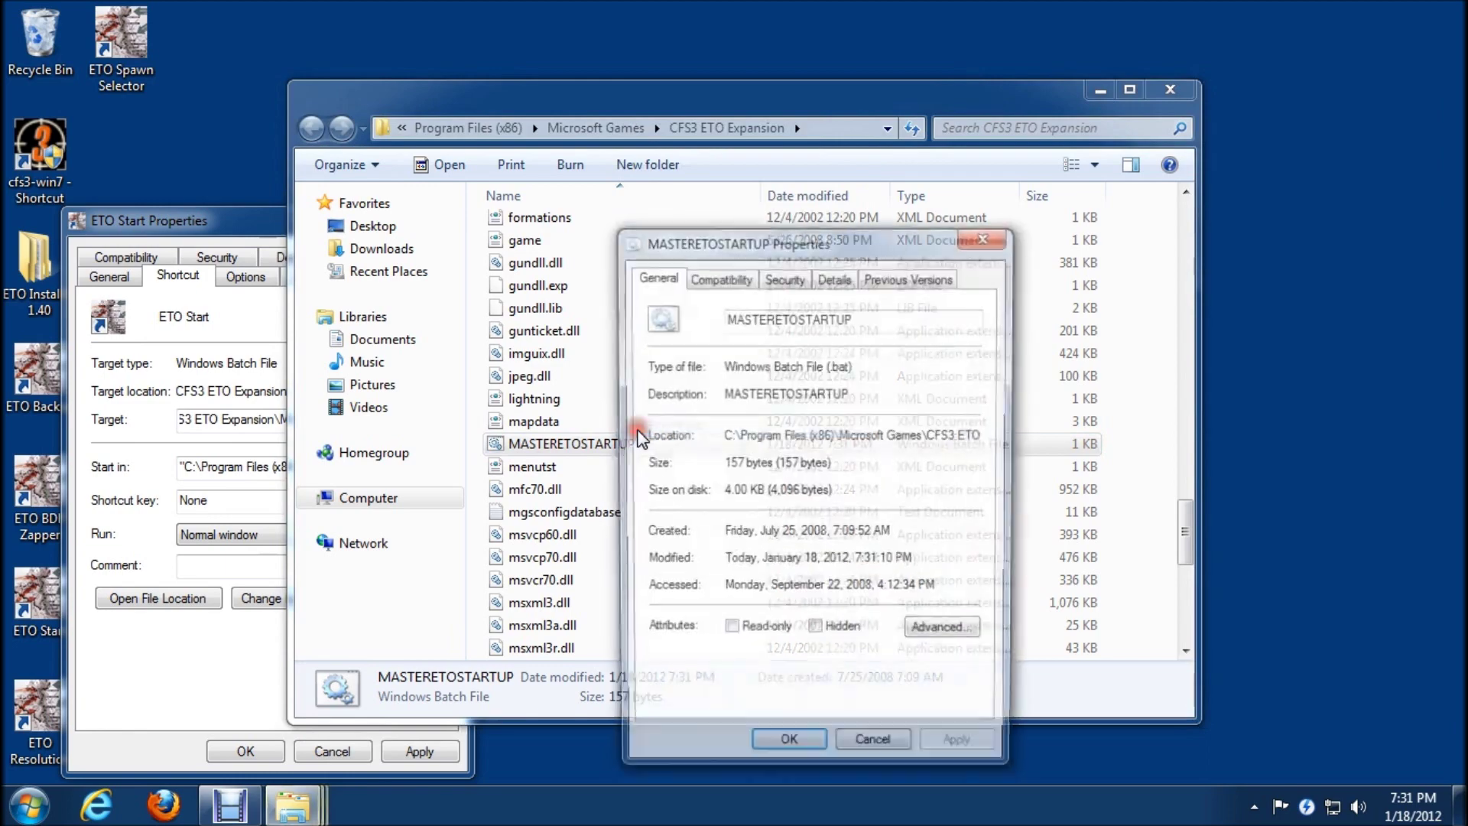
click(729, 633)
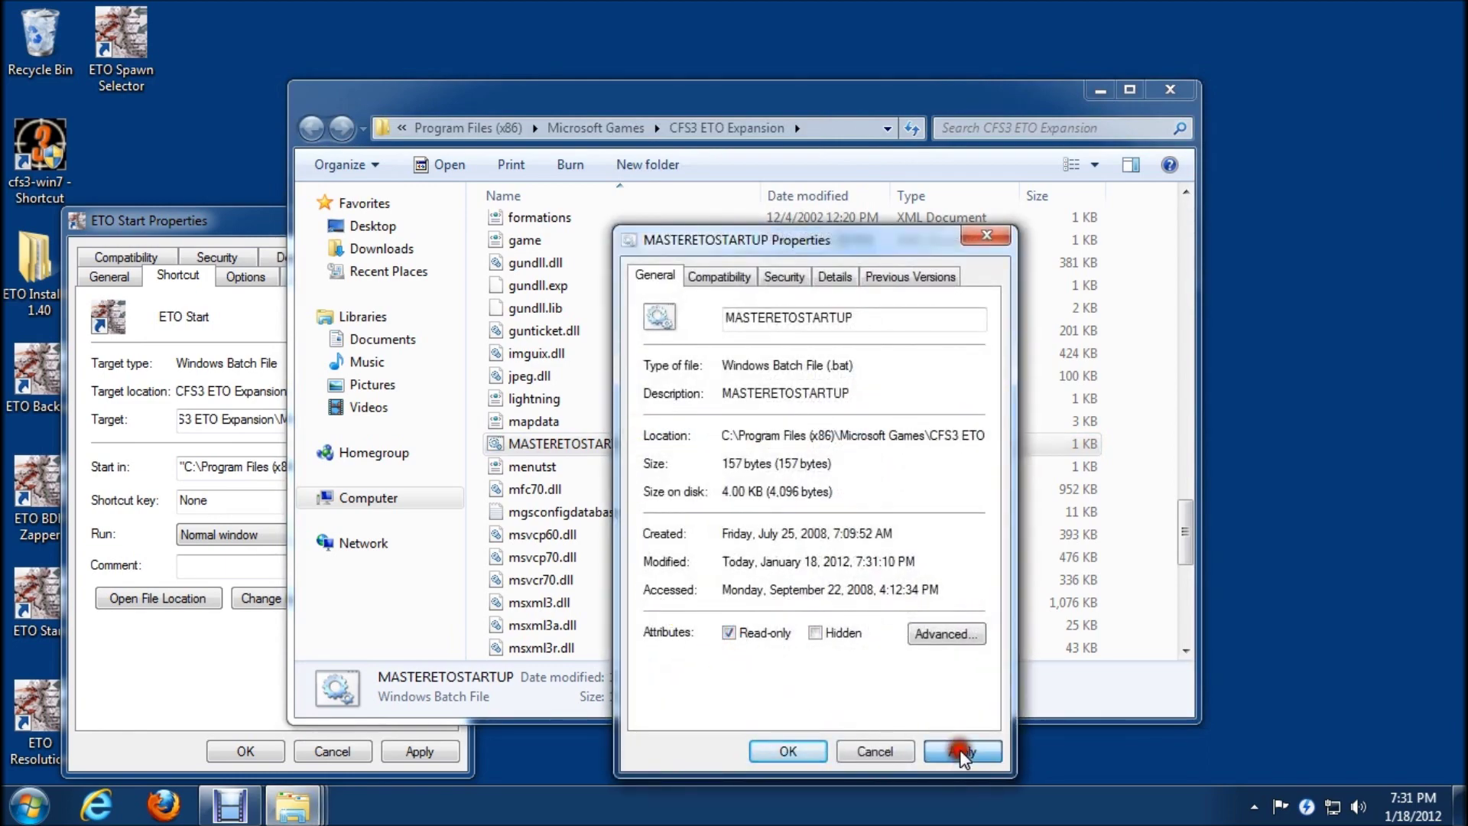
click(961, 749)
click(778, 755)
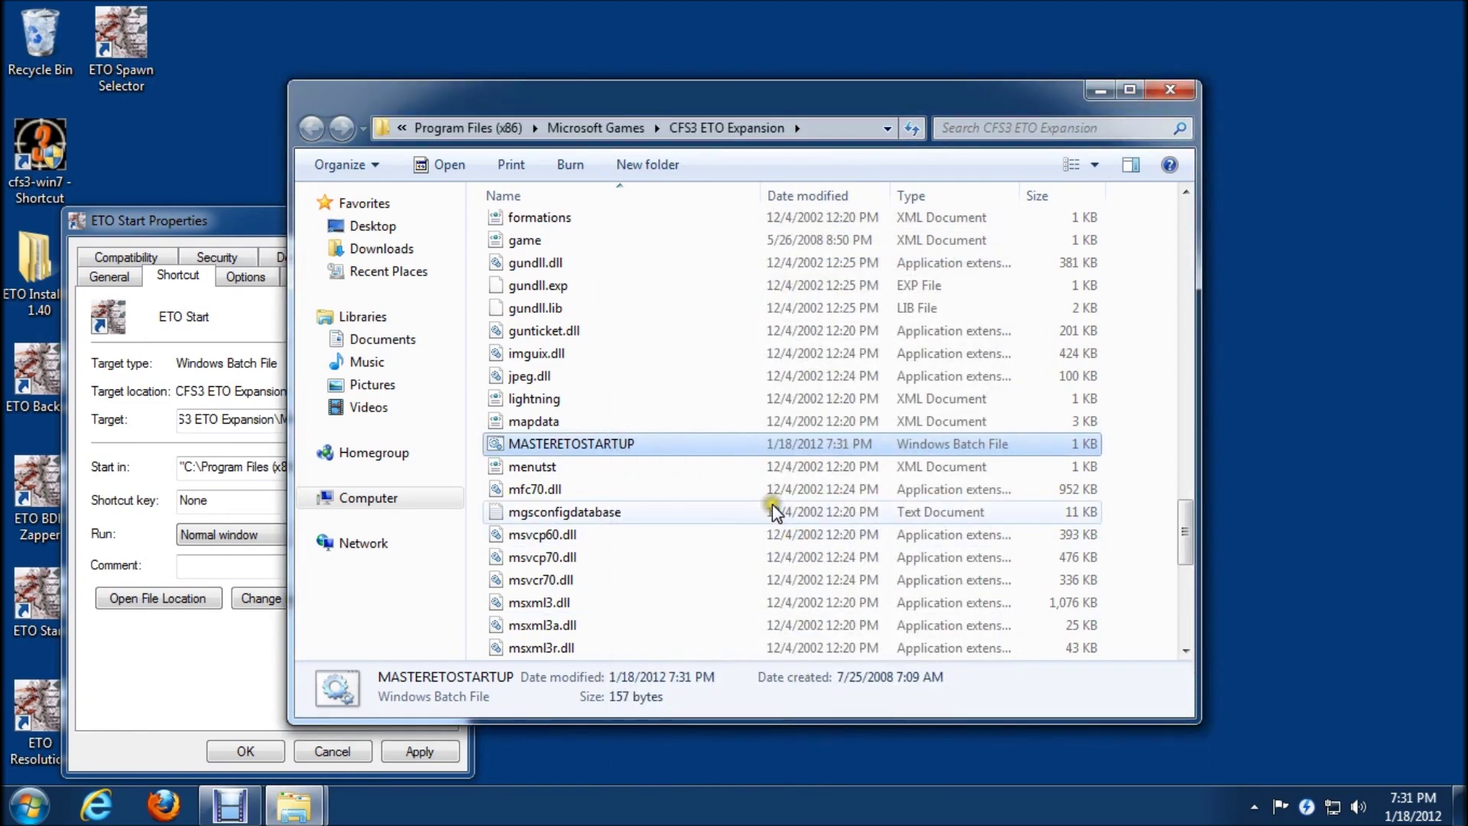
In the global_layer folder, clear the Read-only attribute on ETOGLSwapper
scroll(774, 510, up, 20)
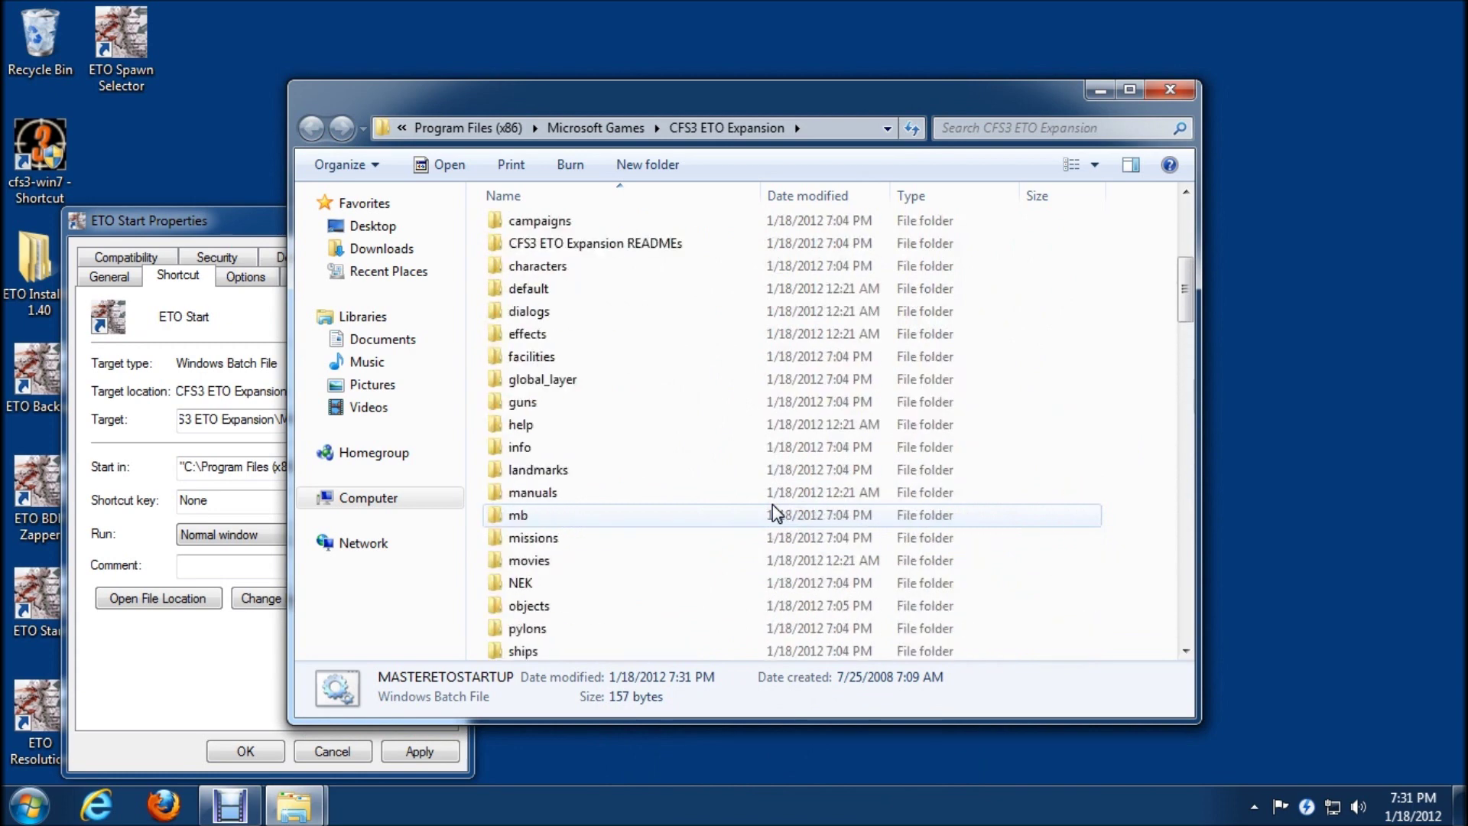
scroll(774, 512, up, 2)
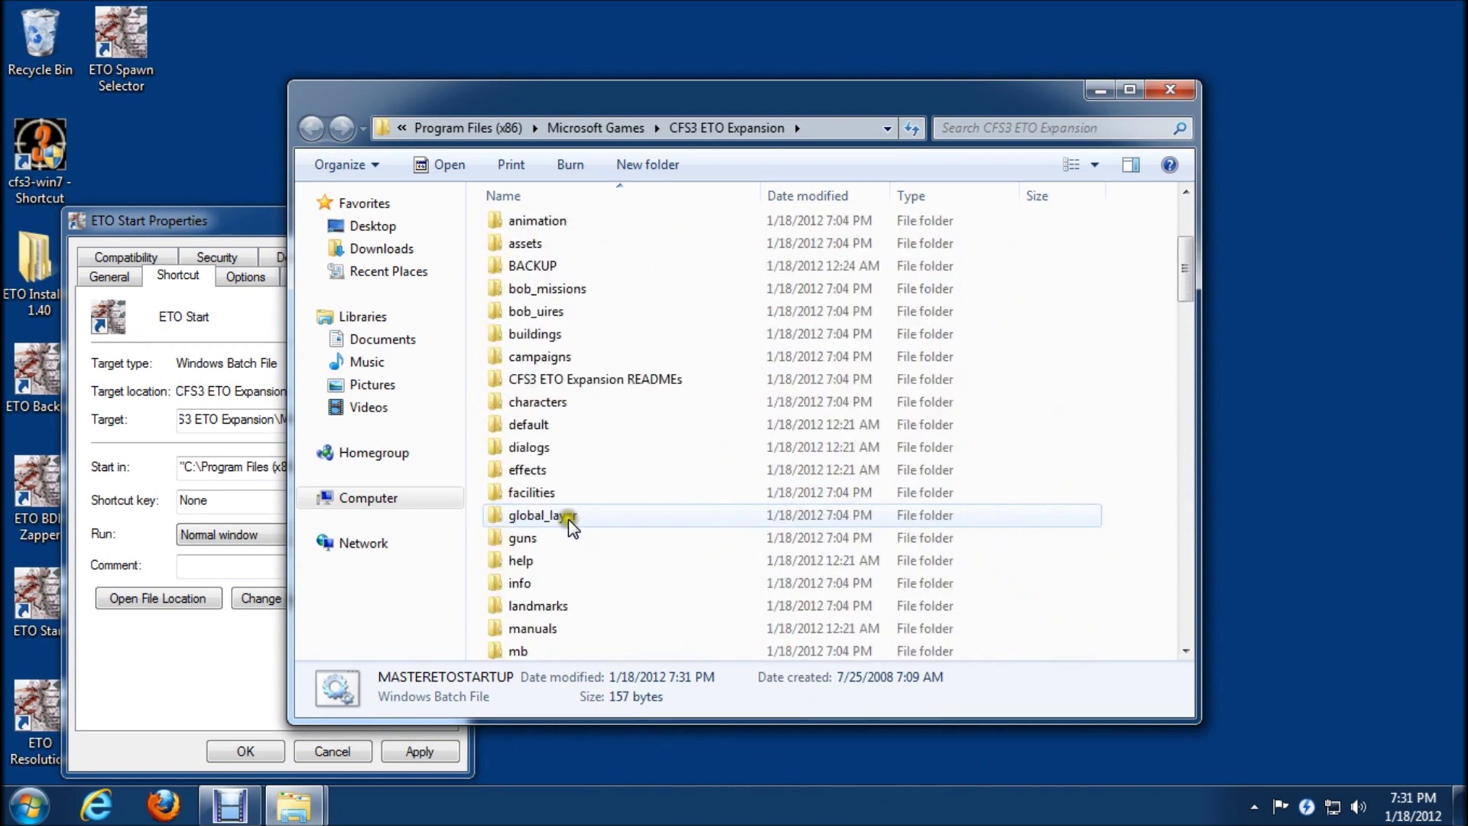
double_click(566, 518)
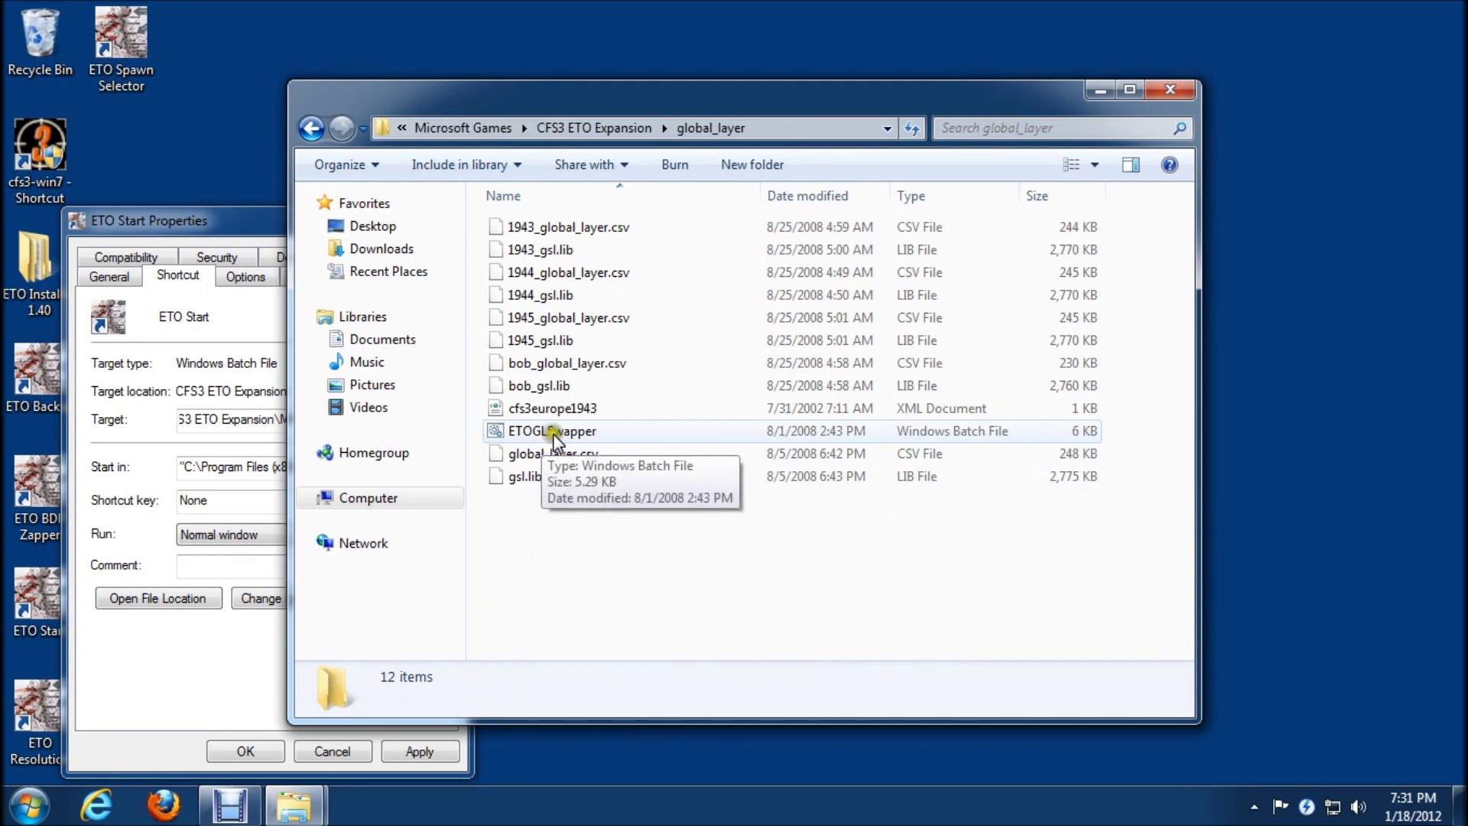
right_click(553, 433)
click(620, 767)
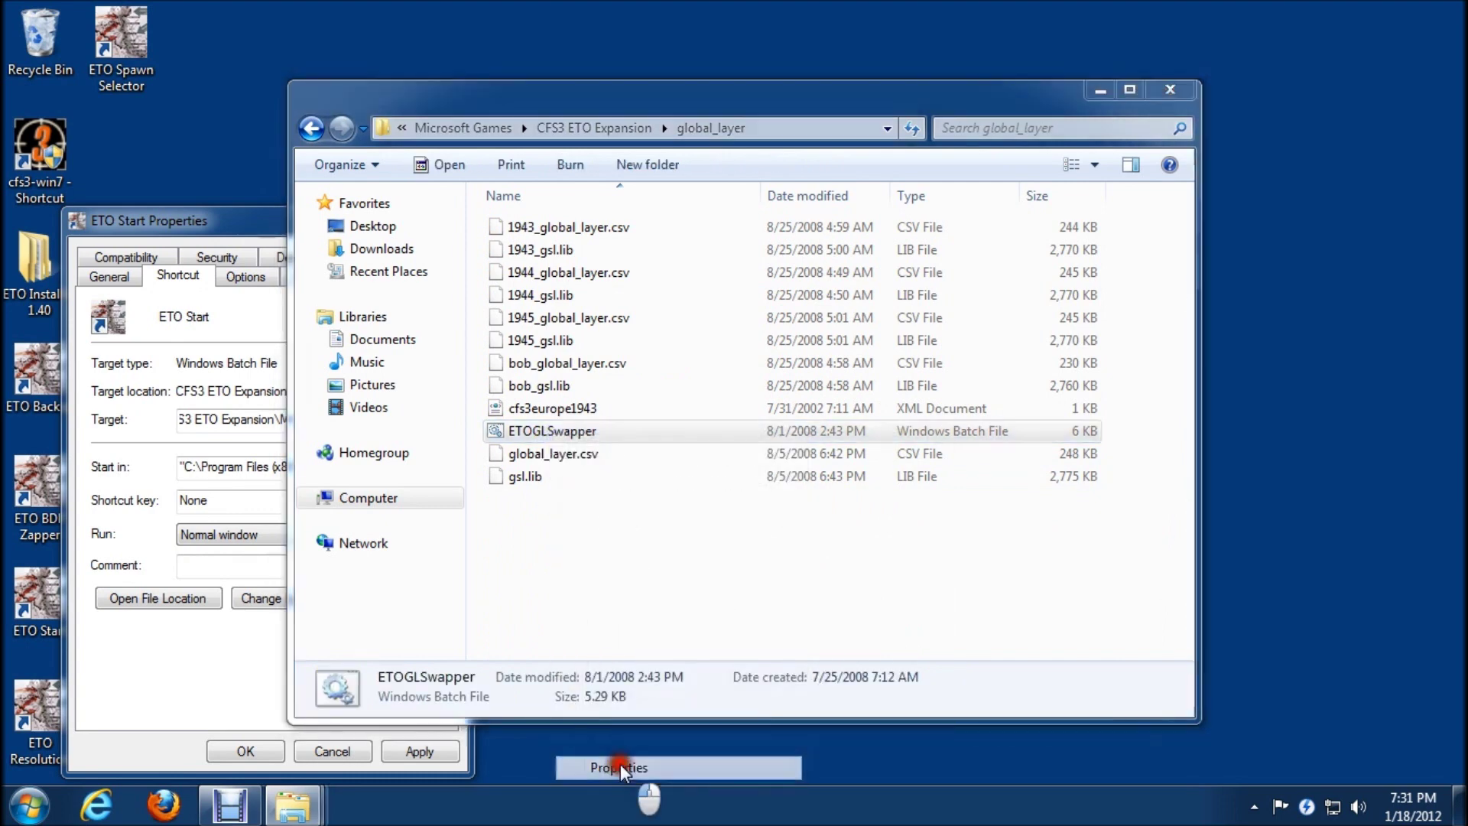
click(670, 633)
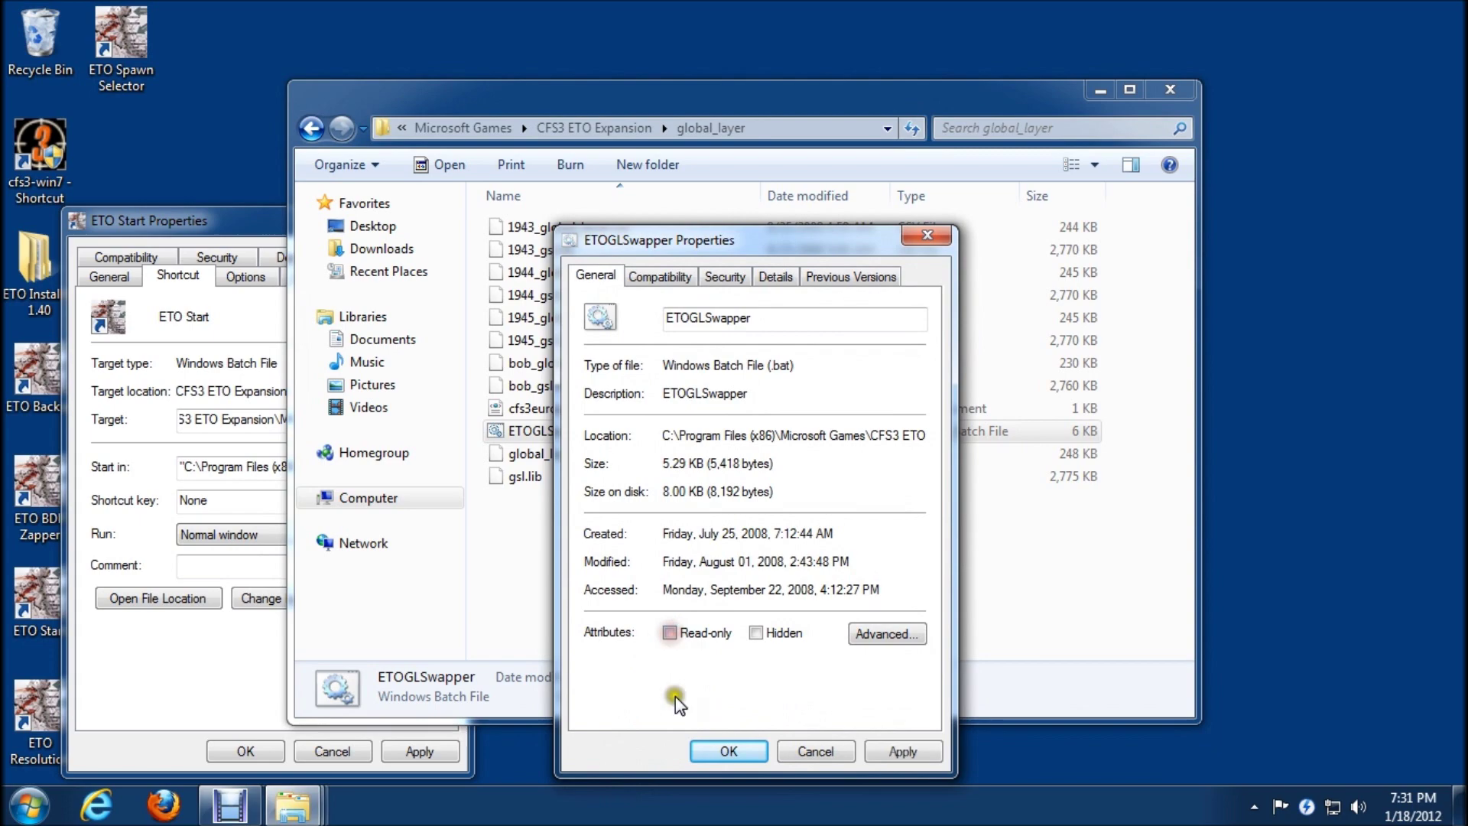
click(727, 750)
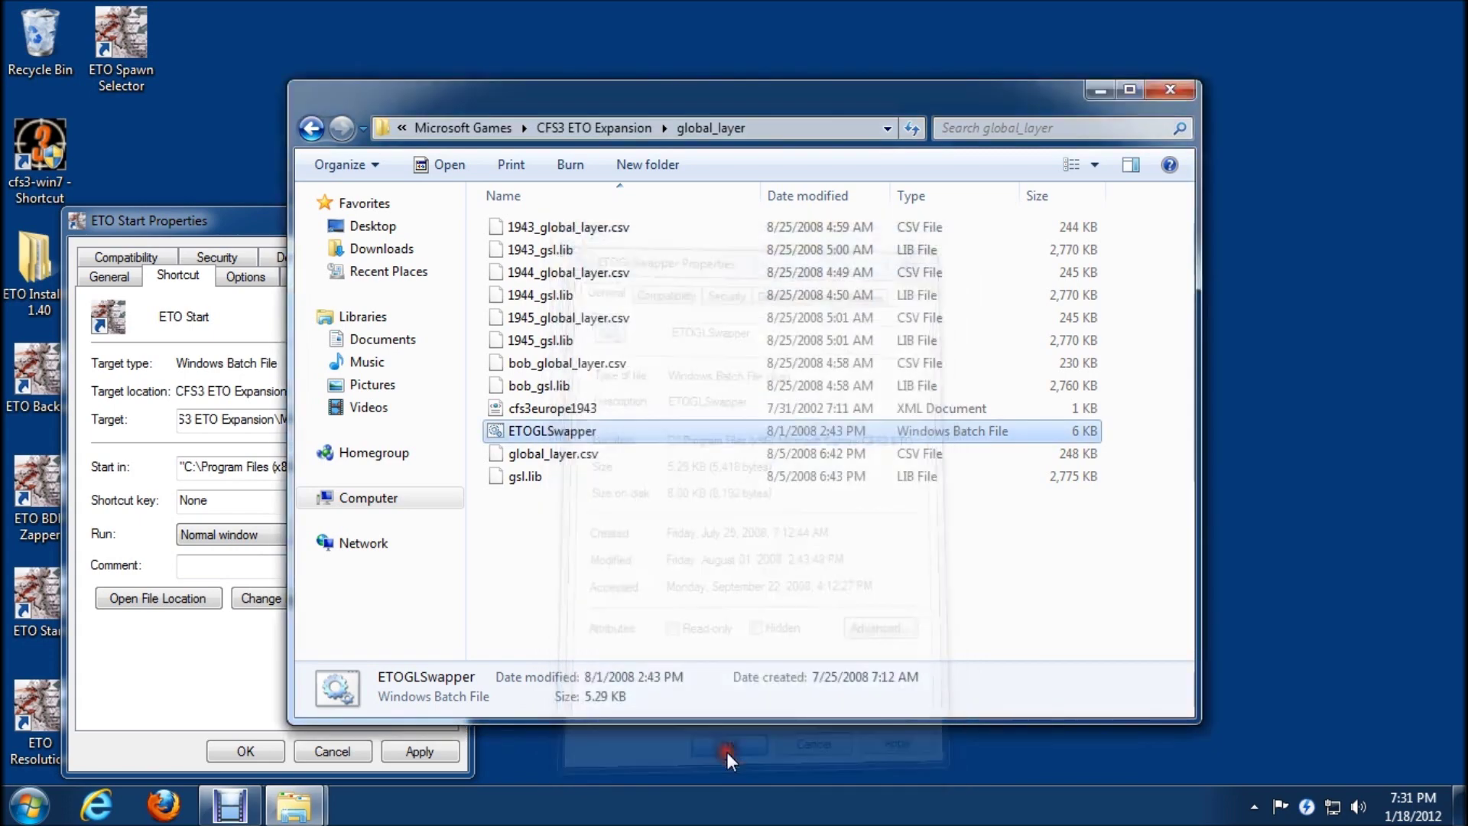
right_click(557, 436)
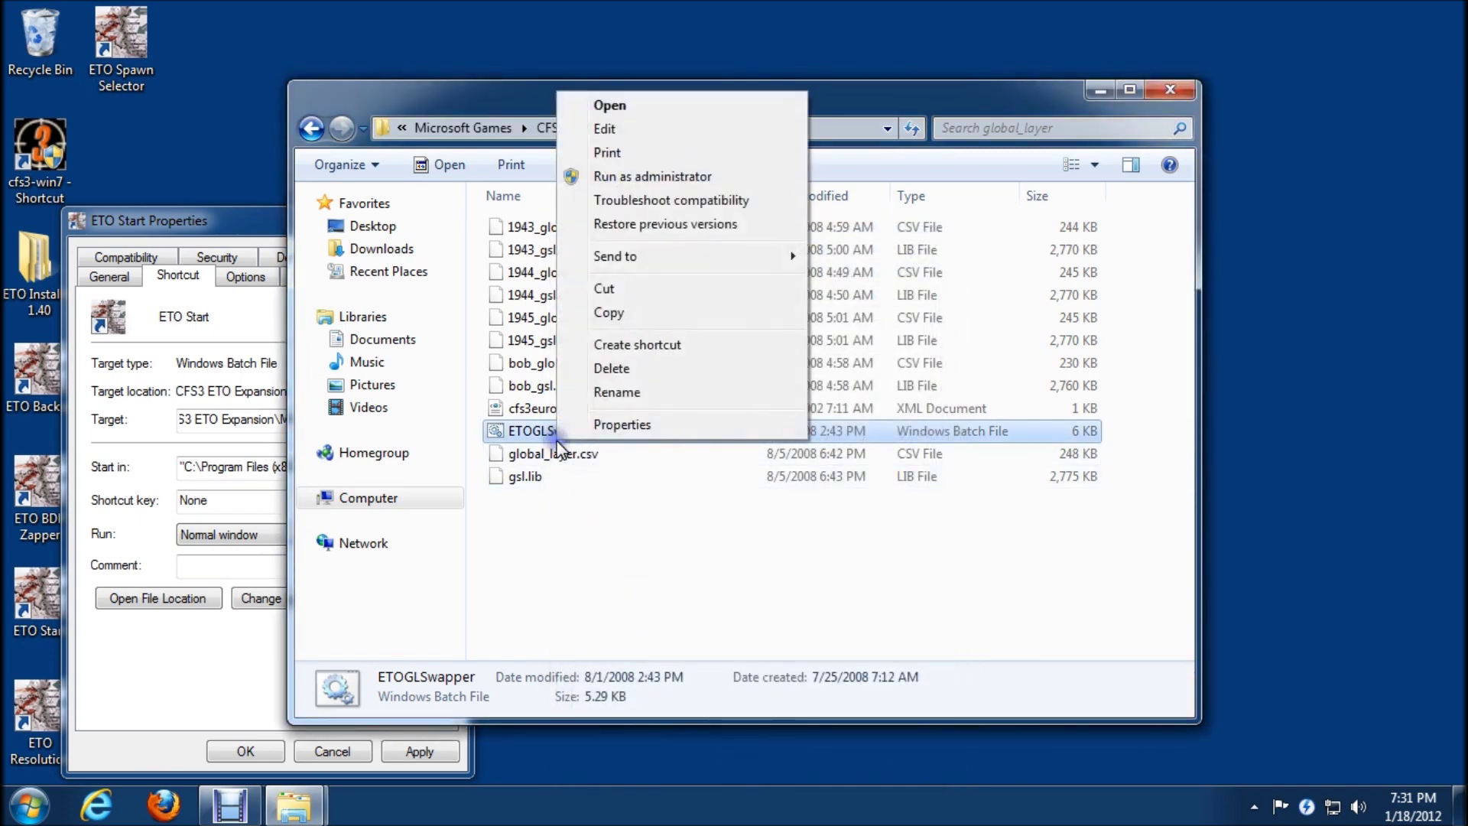
Open ETOGLSwapper in Notepad and change the first three IF lines to C:\Program Files (x86)
click(614, 130)
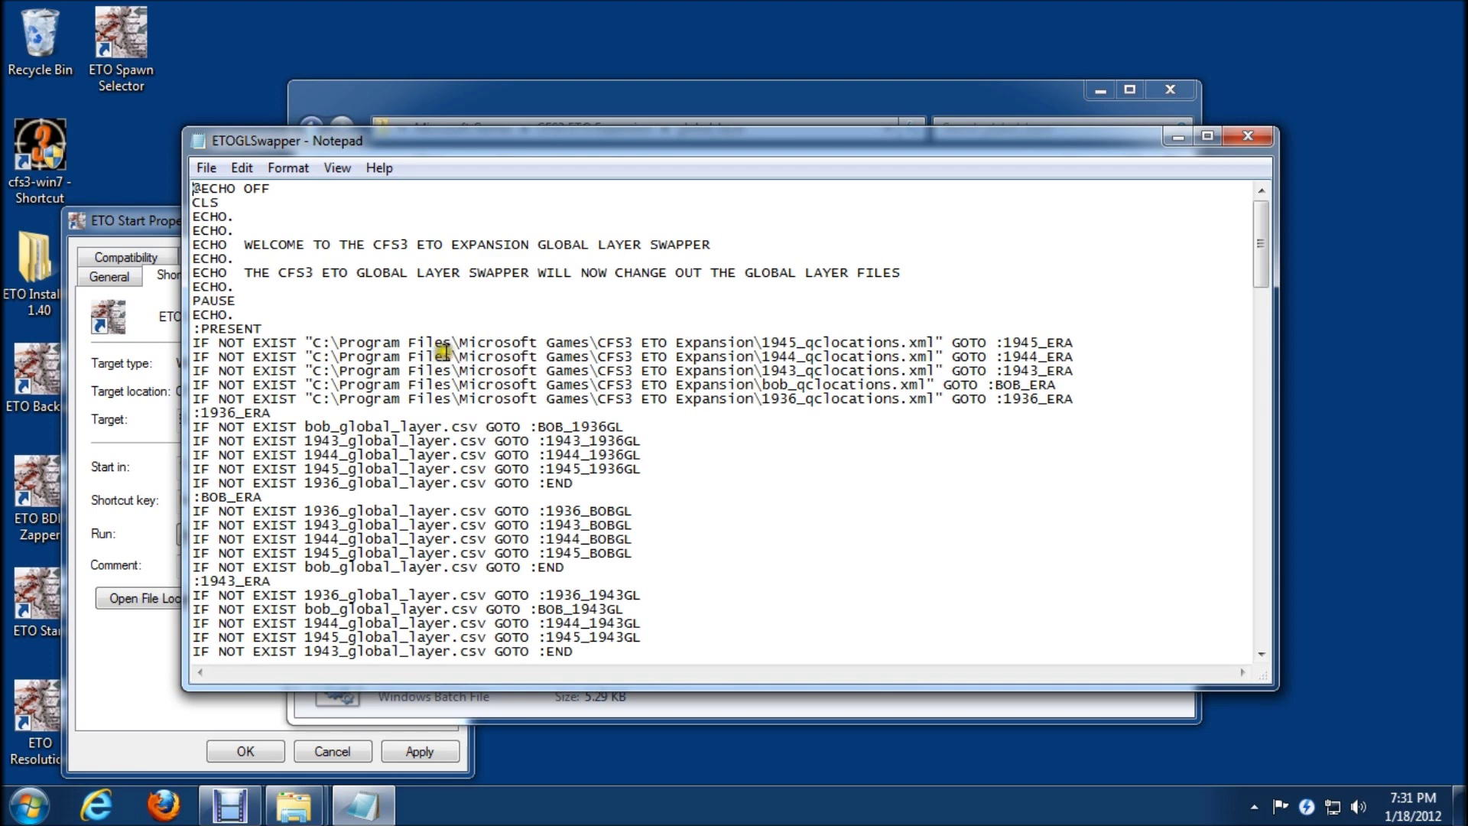
drag(451, 343, 314, 344)
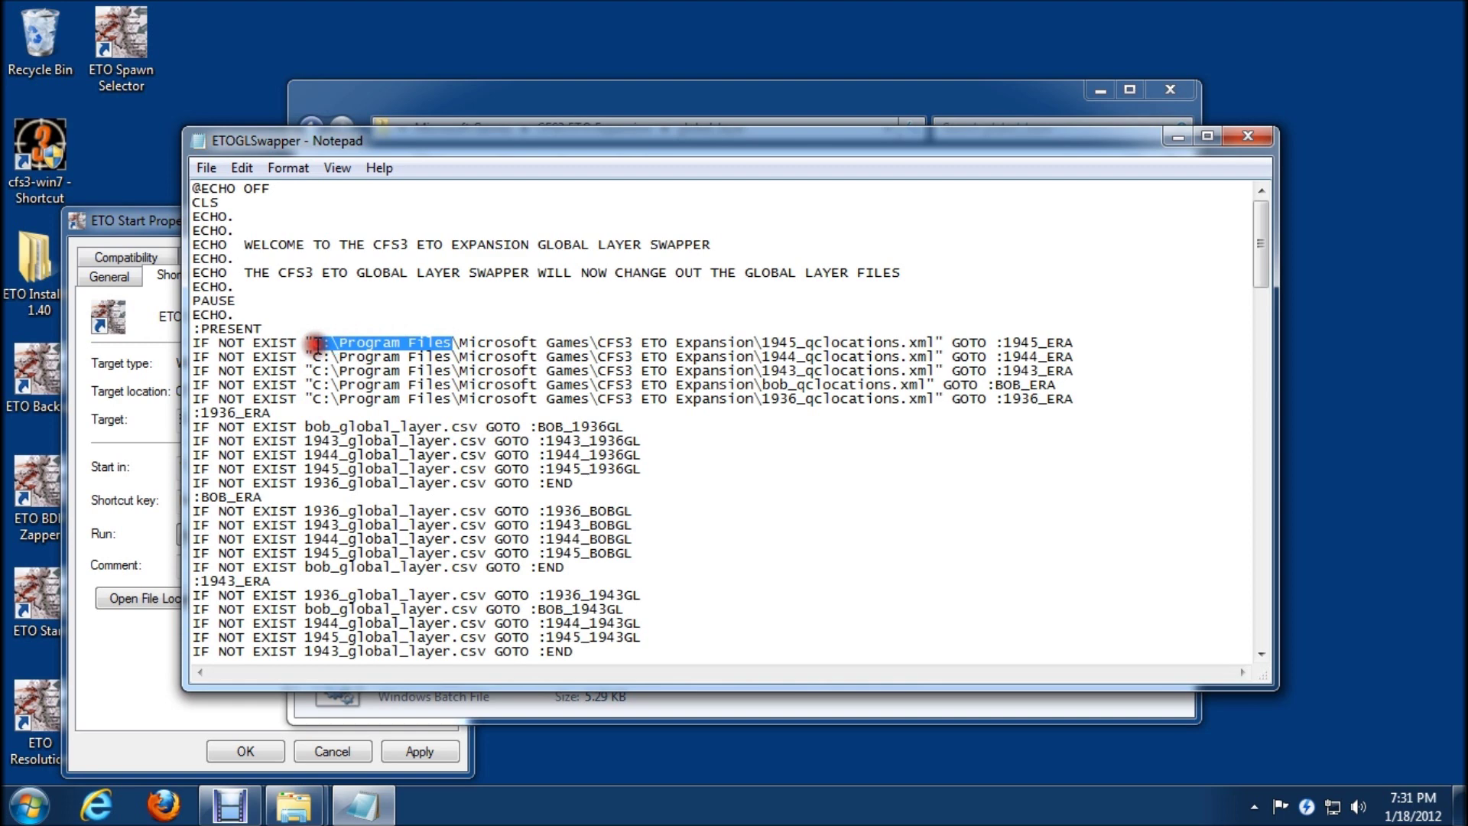
text(C:\Program Files (x86))
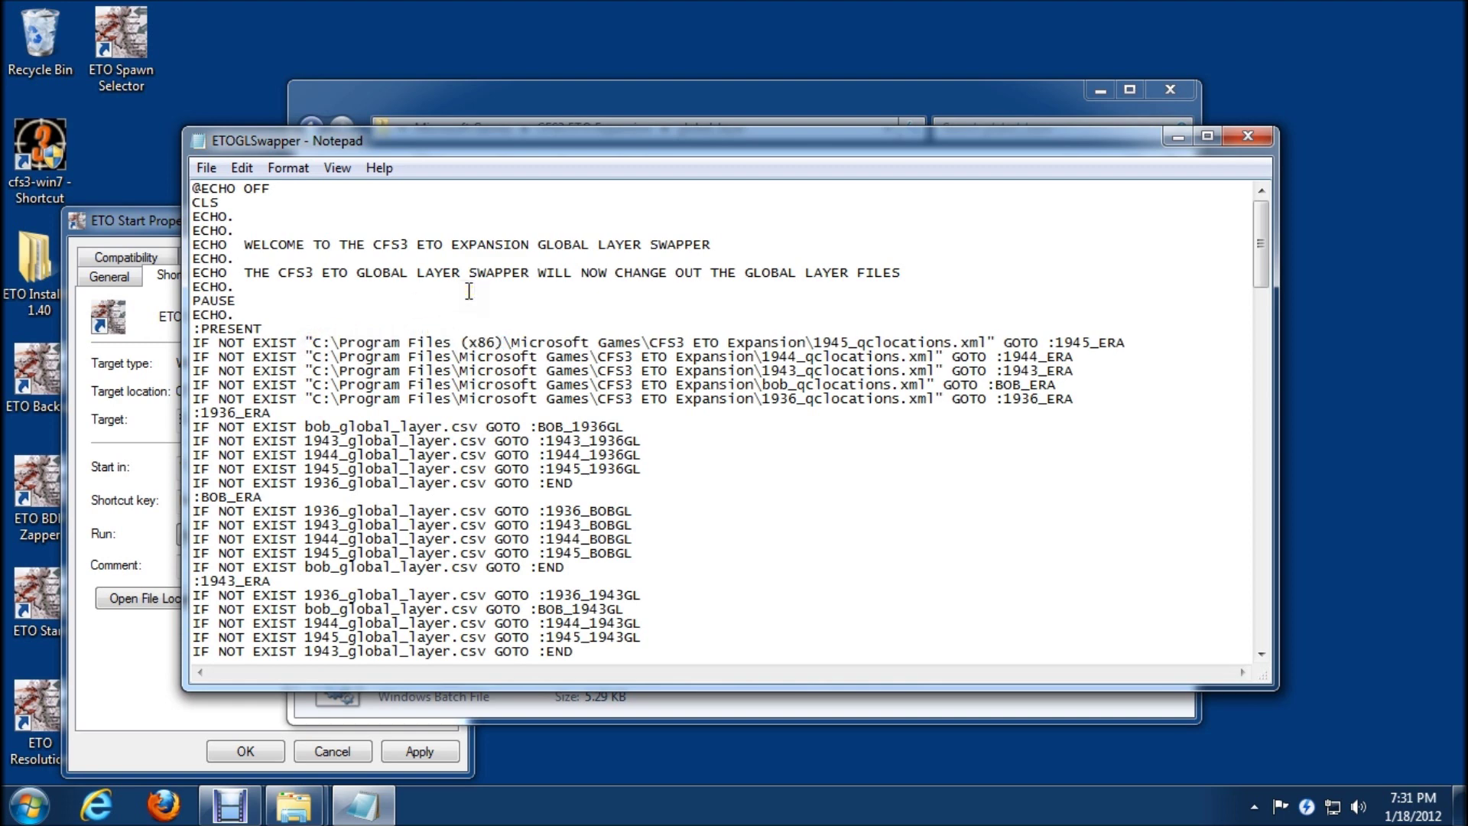
drag(453, 357, 313, 357)
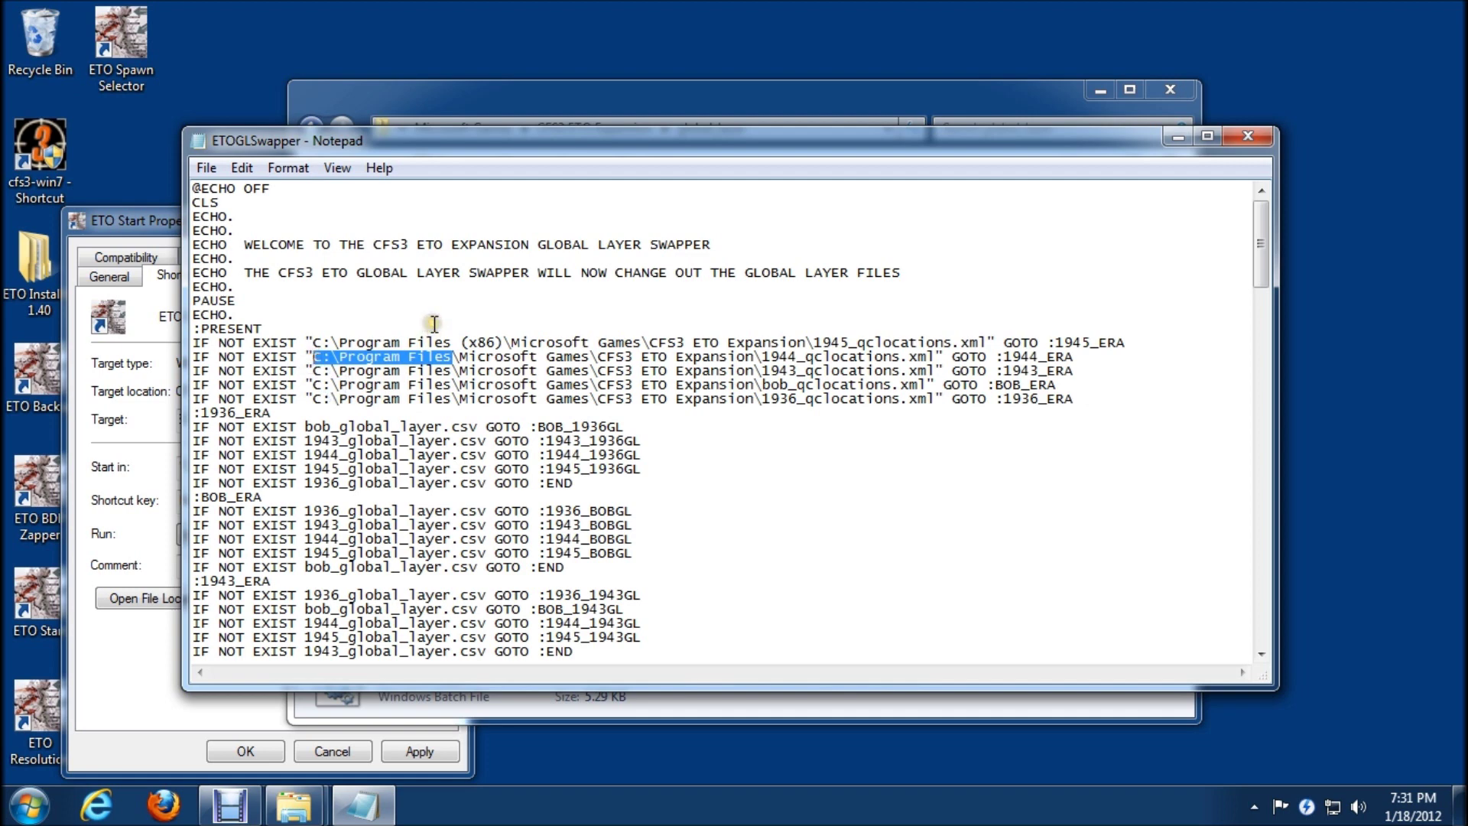
text(C:\Program Files (x86))
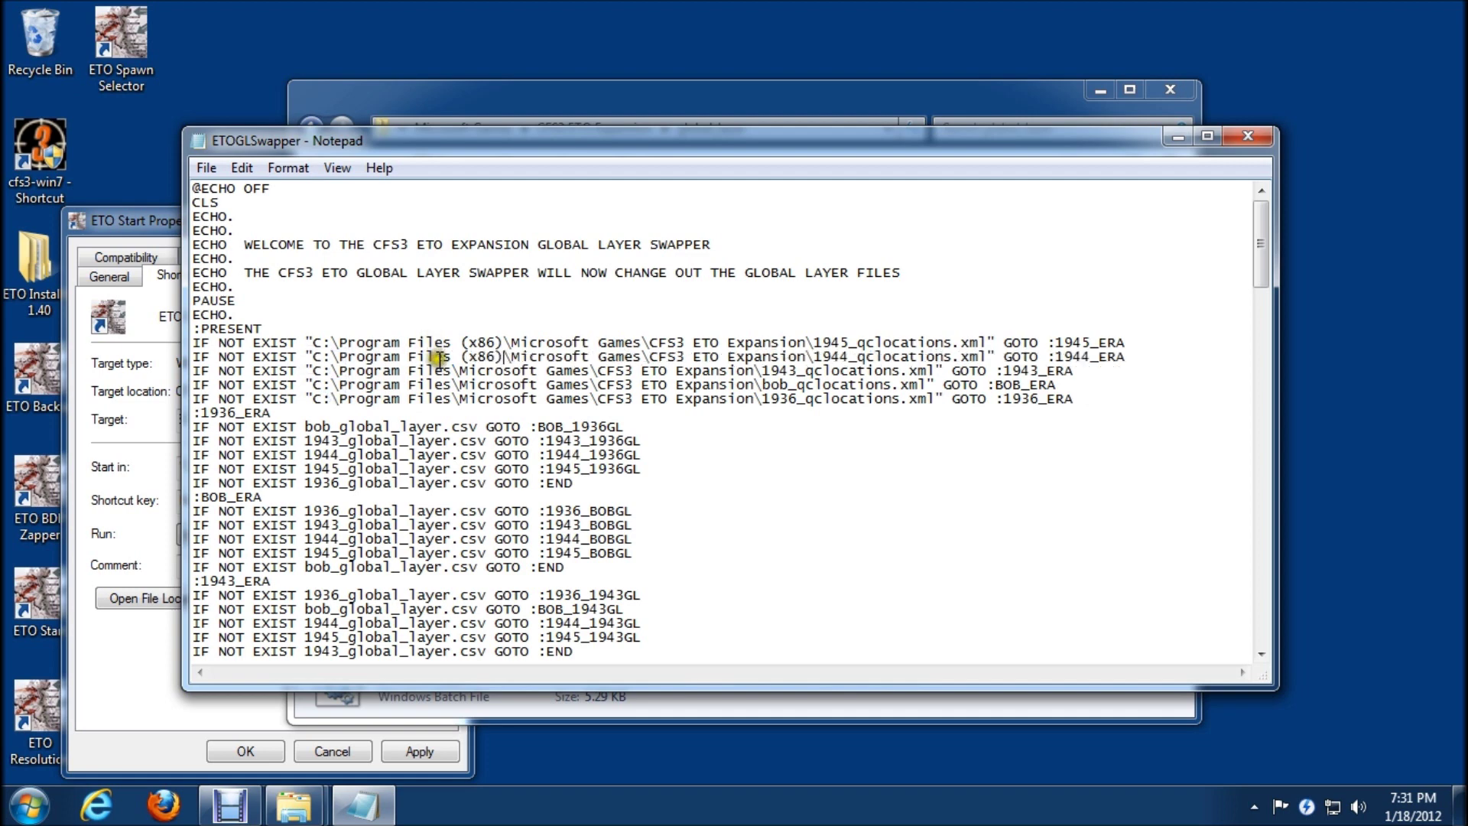
drag(374, 371, 318, 371)
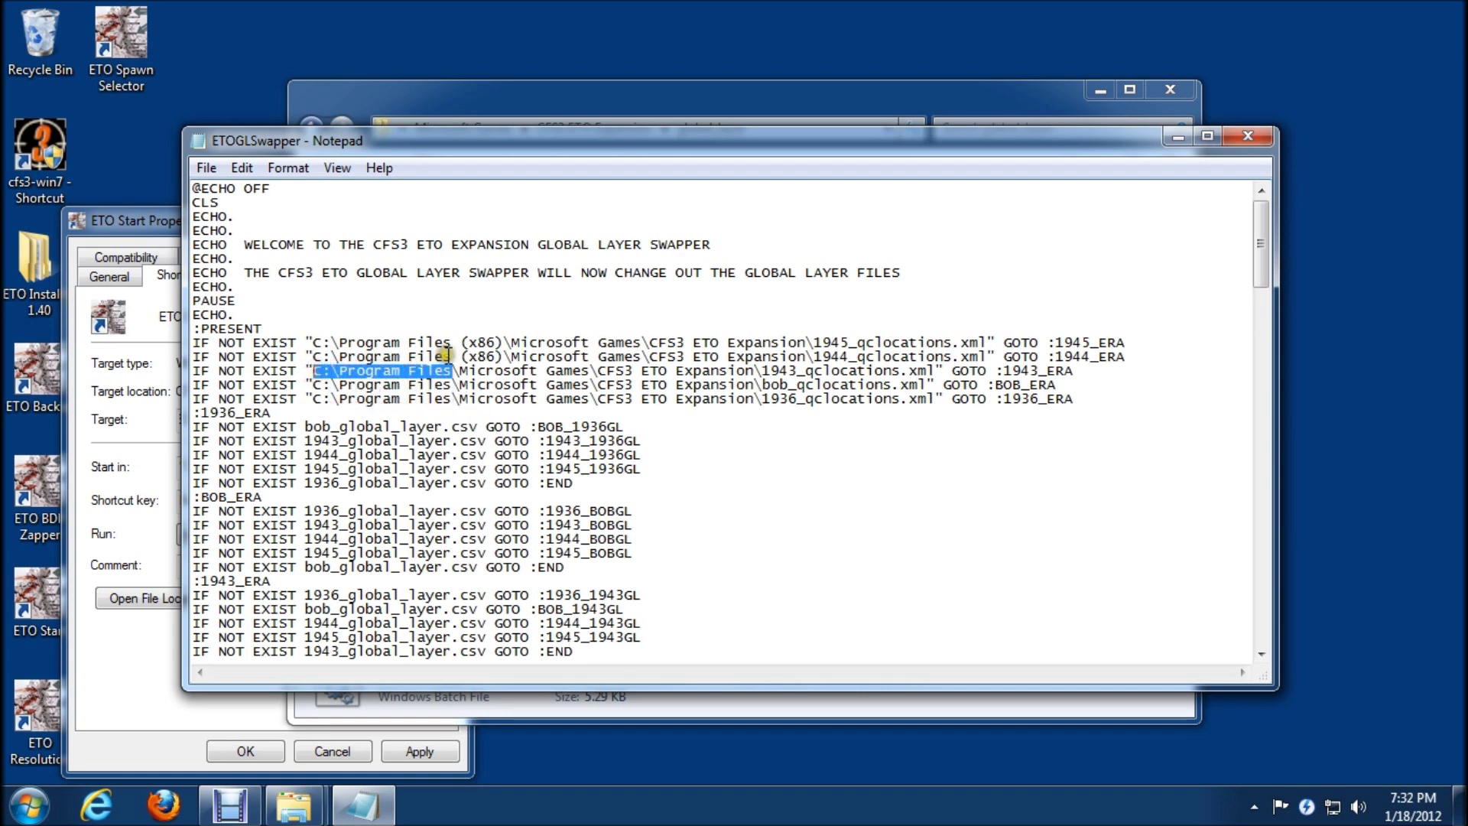
text(C:\Program Files (x86))
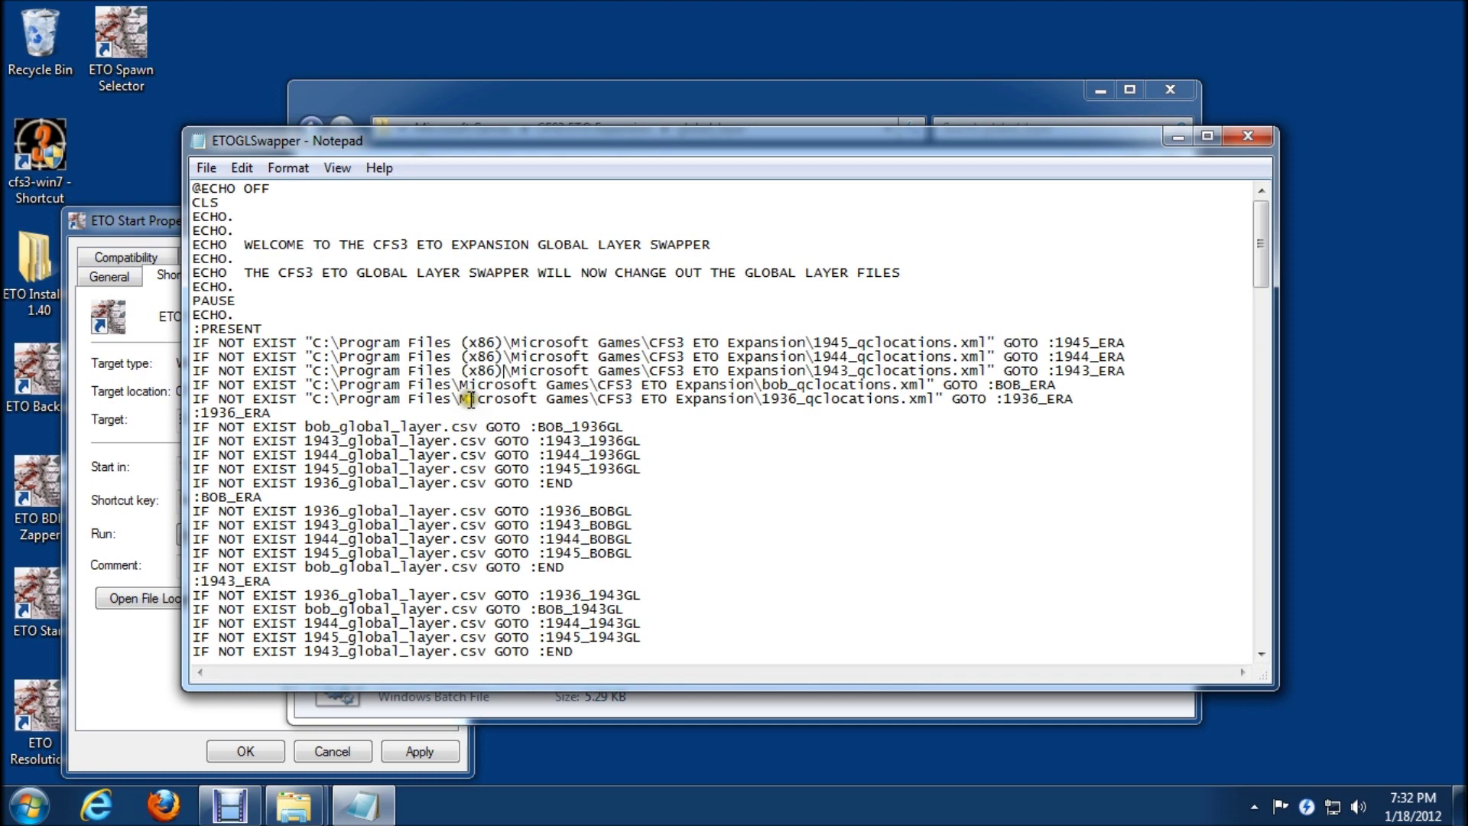
Change the fourth and fifth IF lines and the final CD line to C:\Program Files (x86)
drag(453, 385, 320, 387)
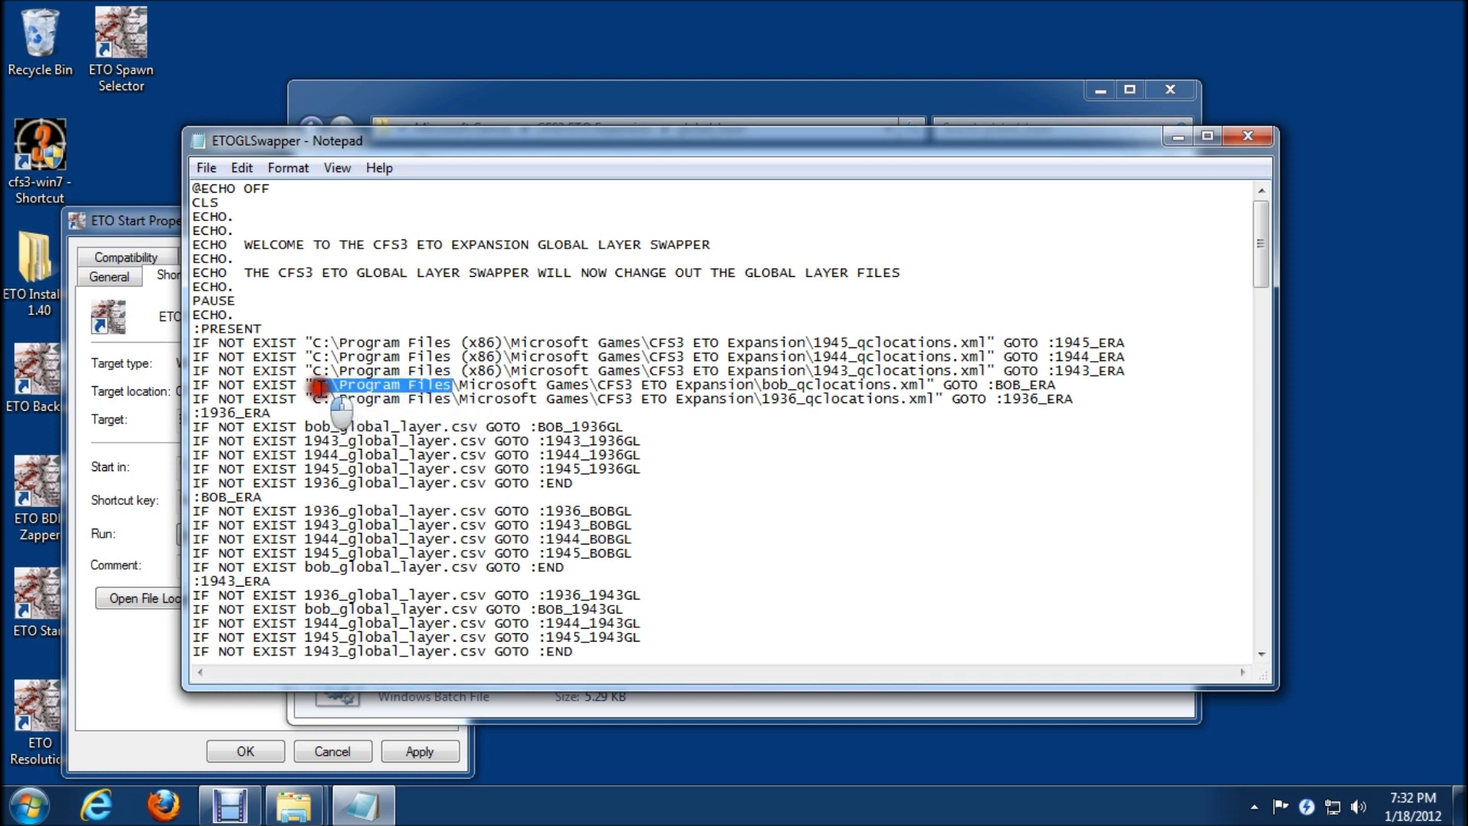
text(C:\Program Files (x86))
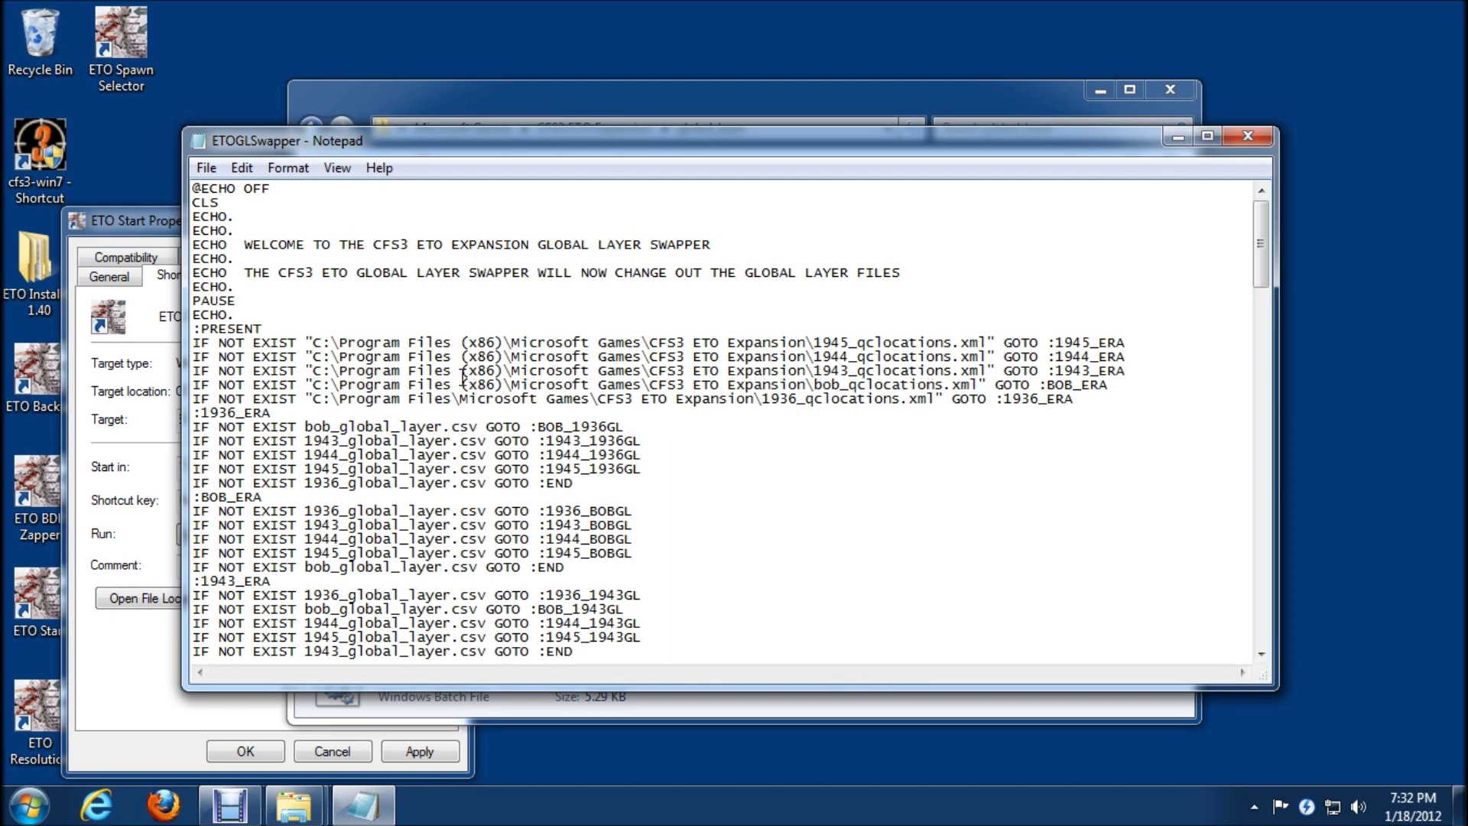
drag(456, 399, 314, 401)
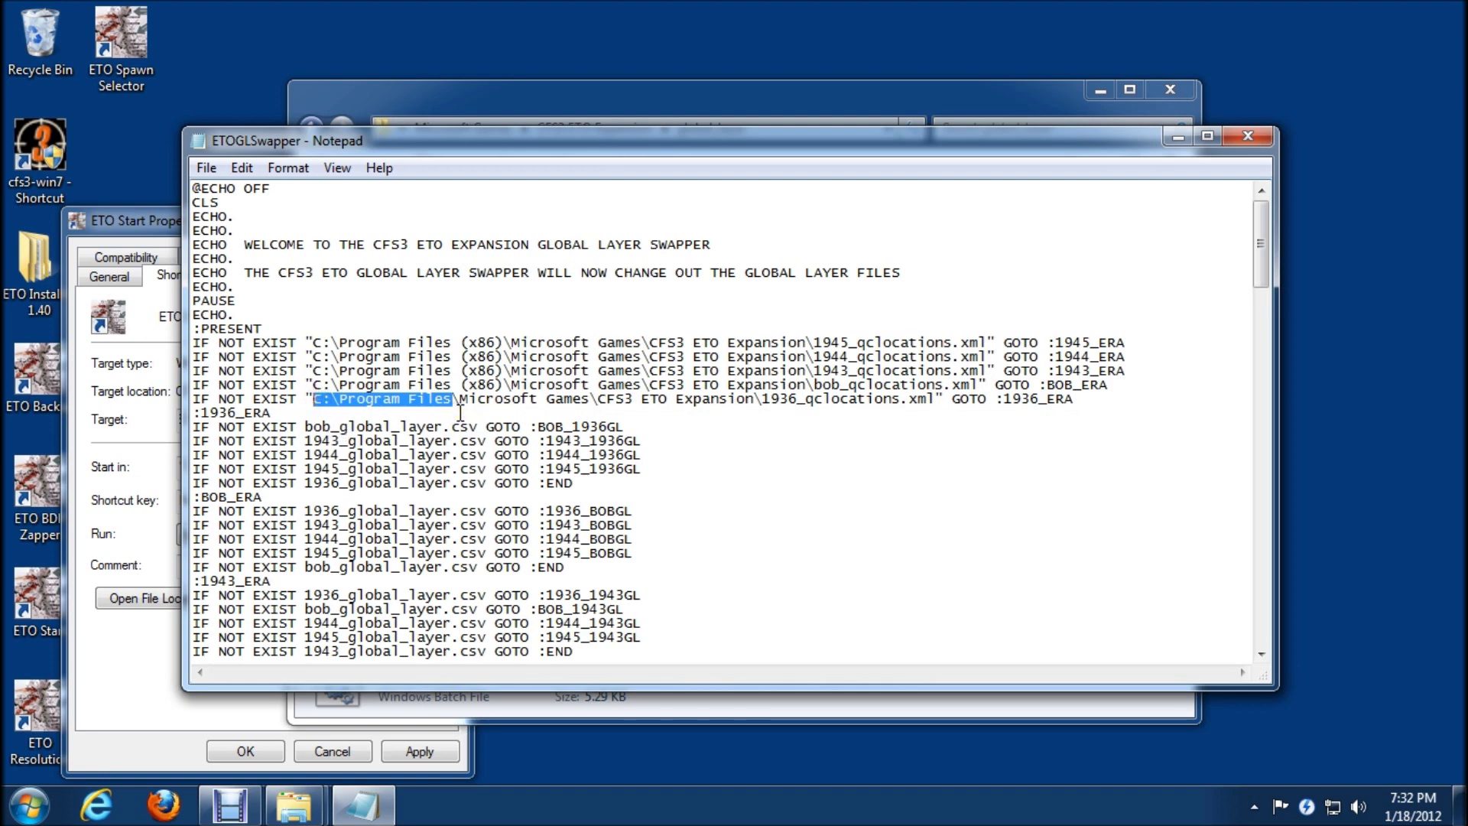
text(C:\Program Files (x86))
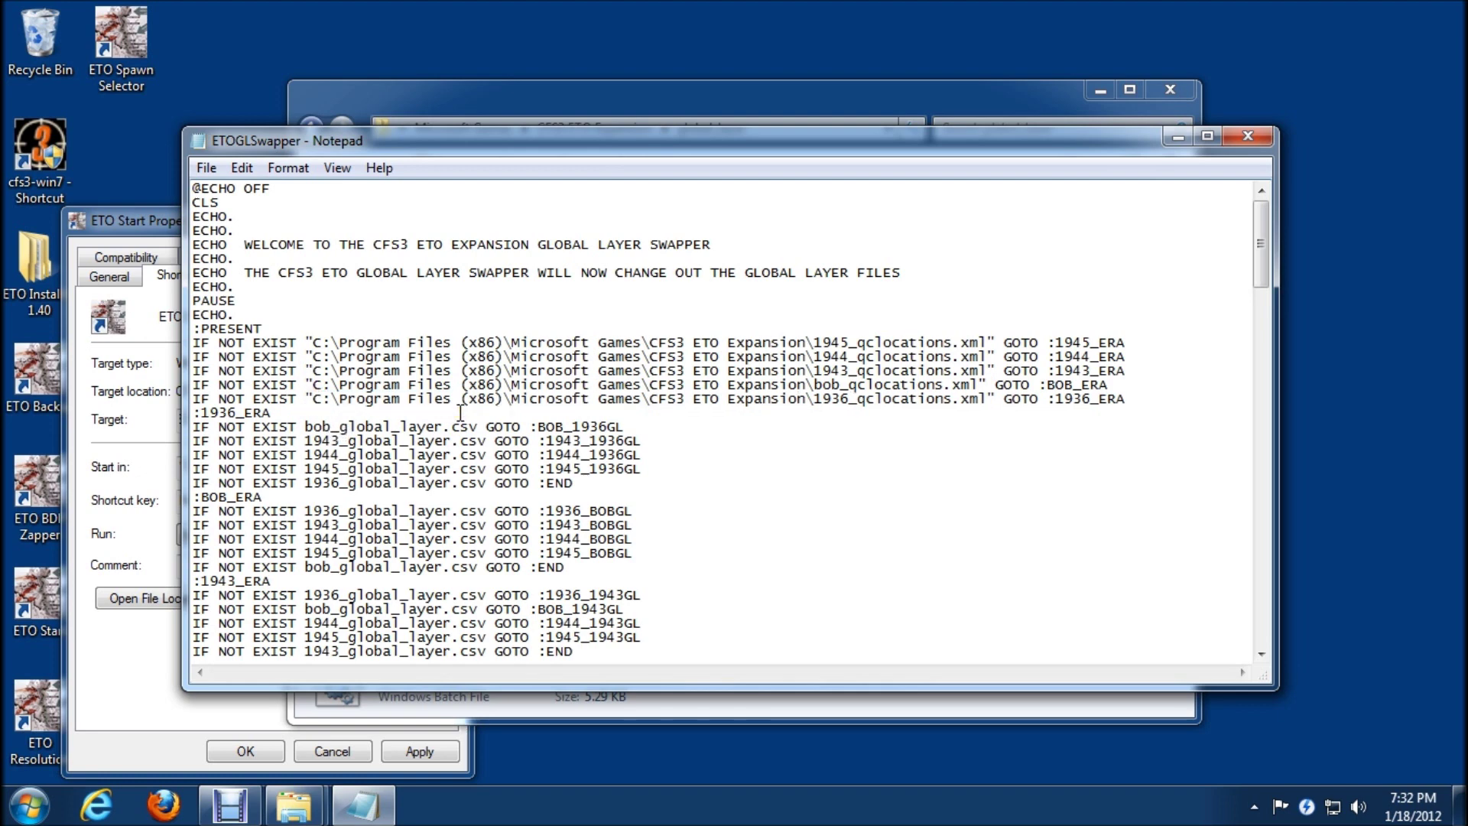
click(1266, 295)
drag(1266, 291, 1249, 623)
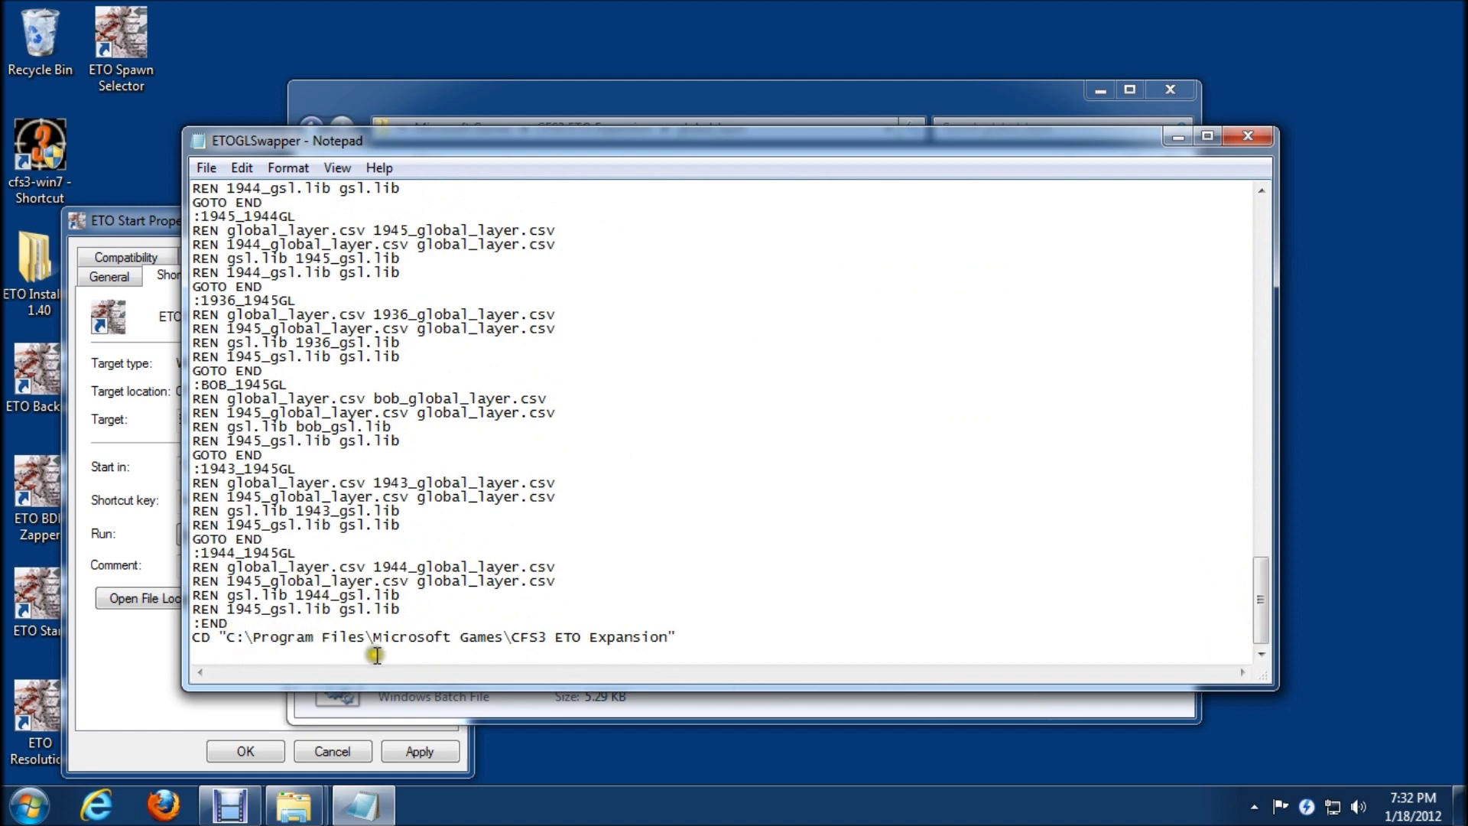
drag(366, 639, 227, 637)
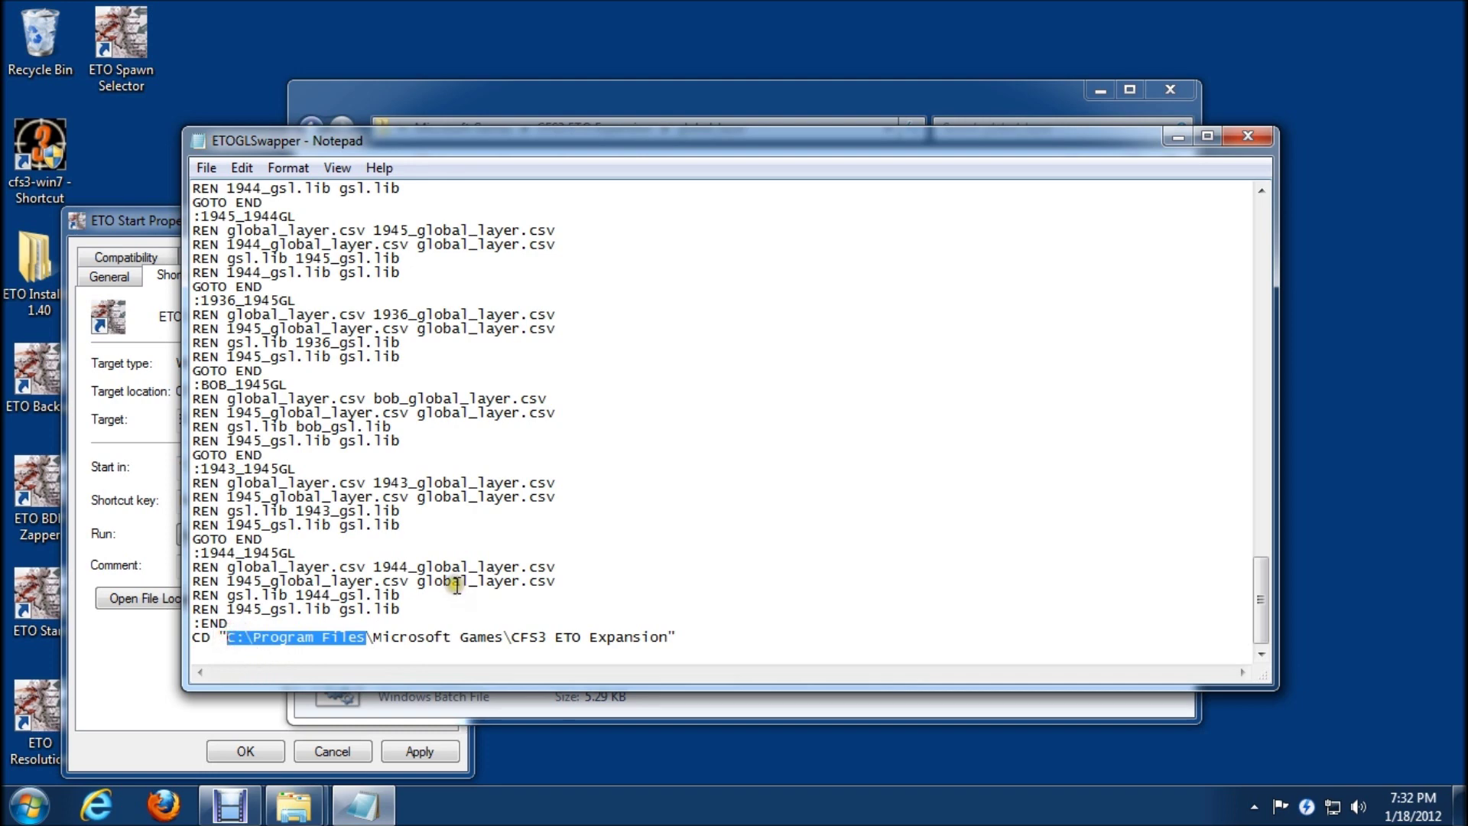
text(C:\Program Files (x86))
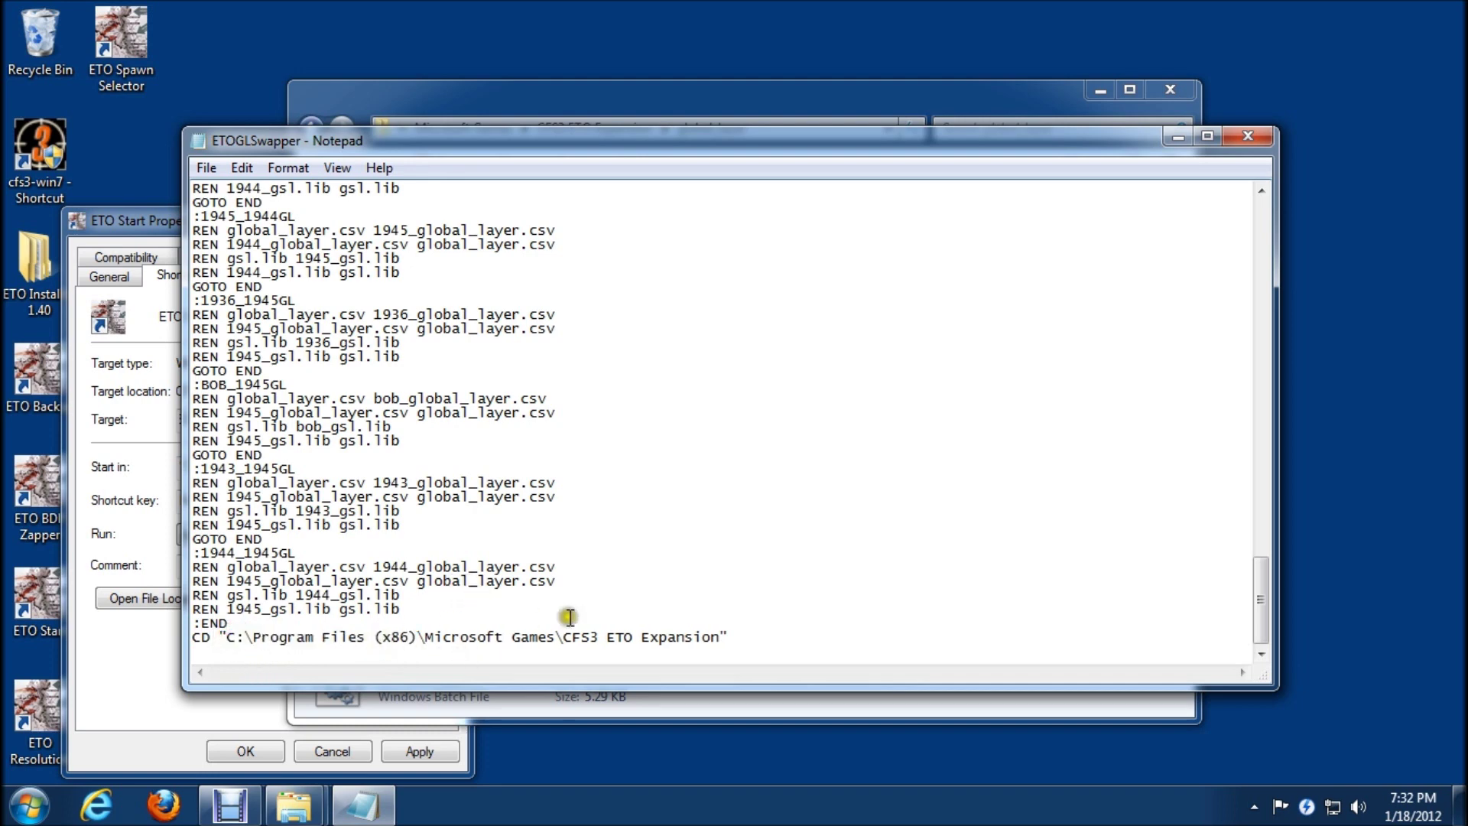
Save the edited ETOGLSwapper and close Notepad
click(206, 167)
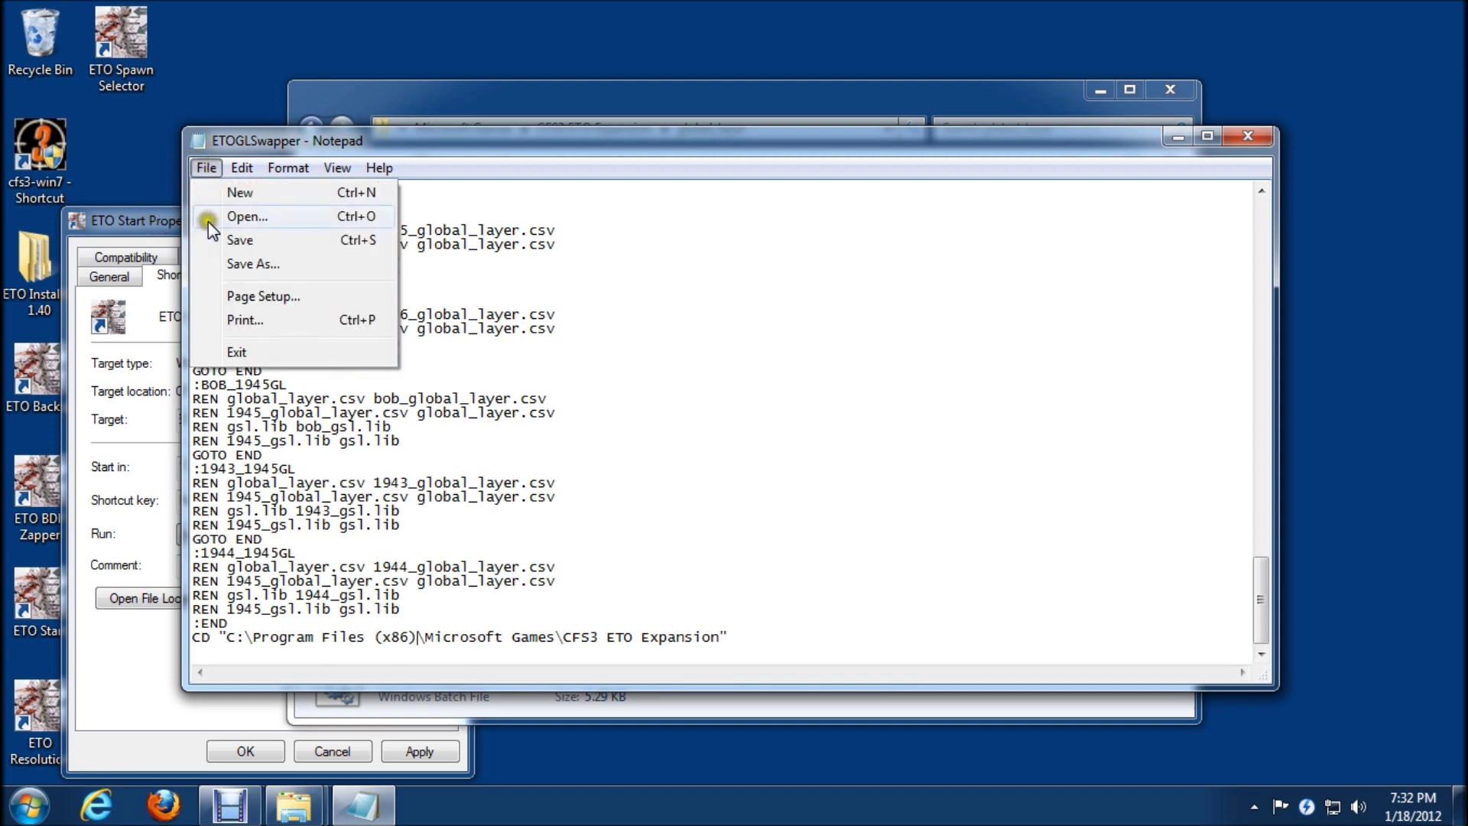
click(240, 238)
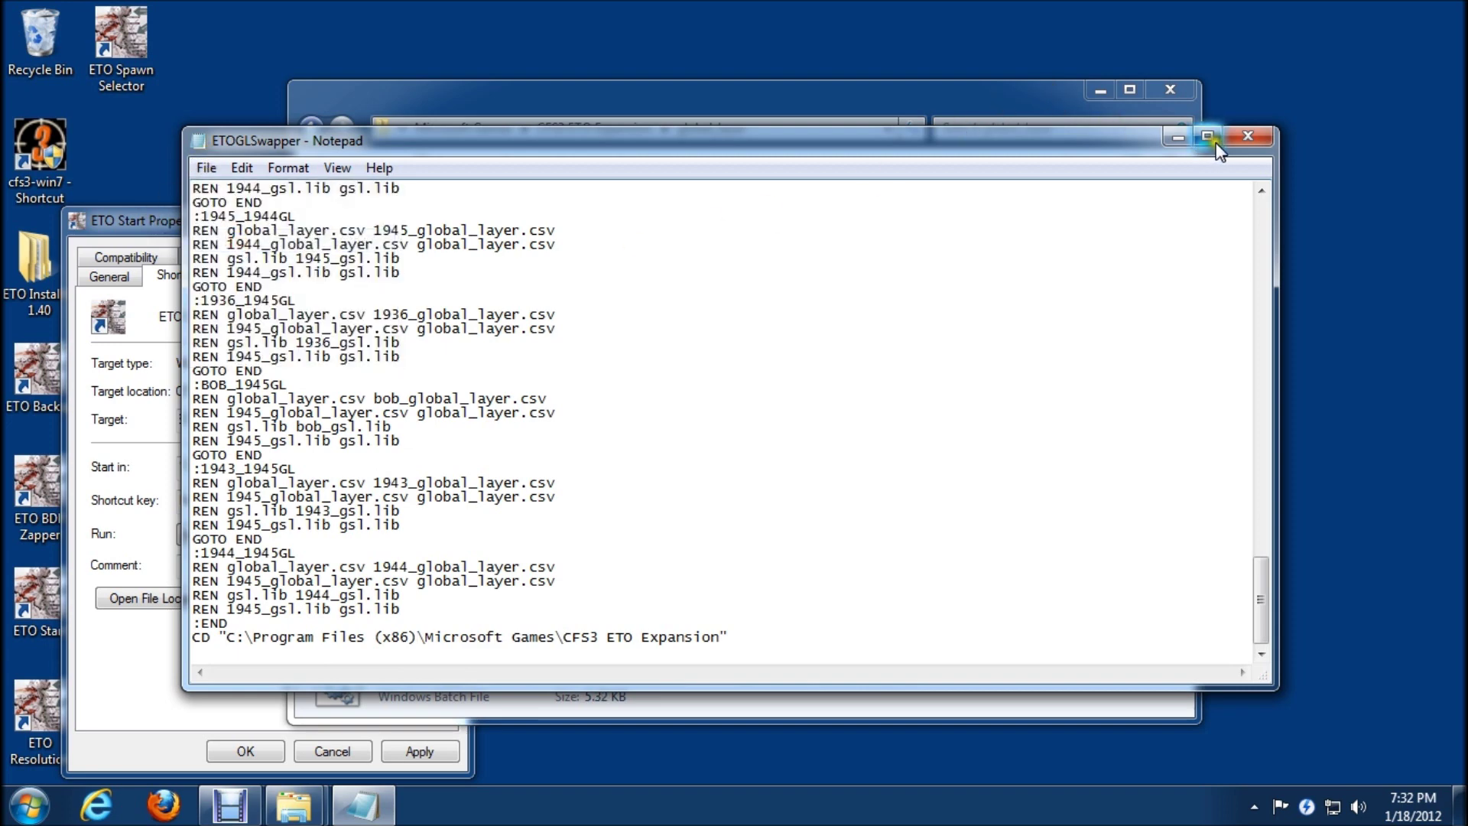
click(1248, 138)
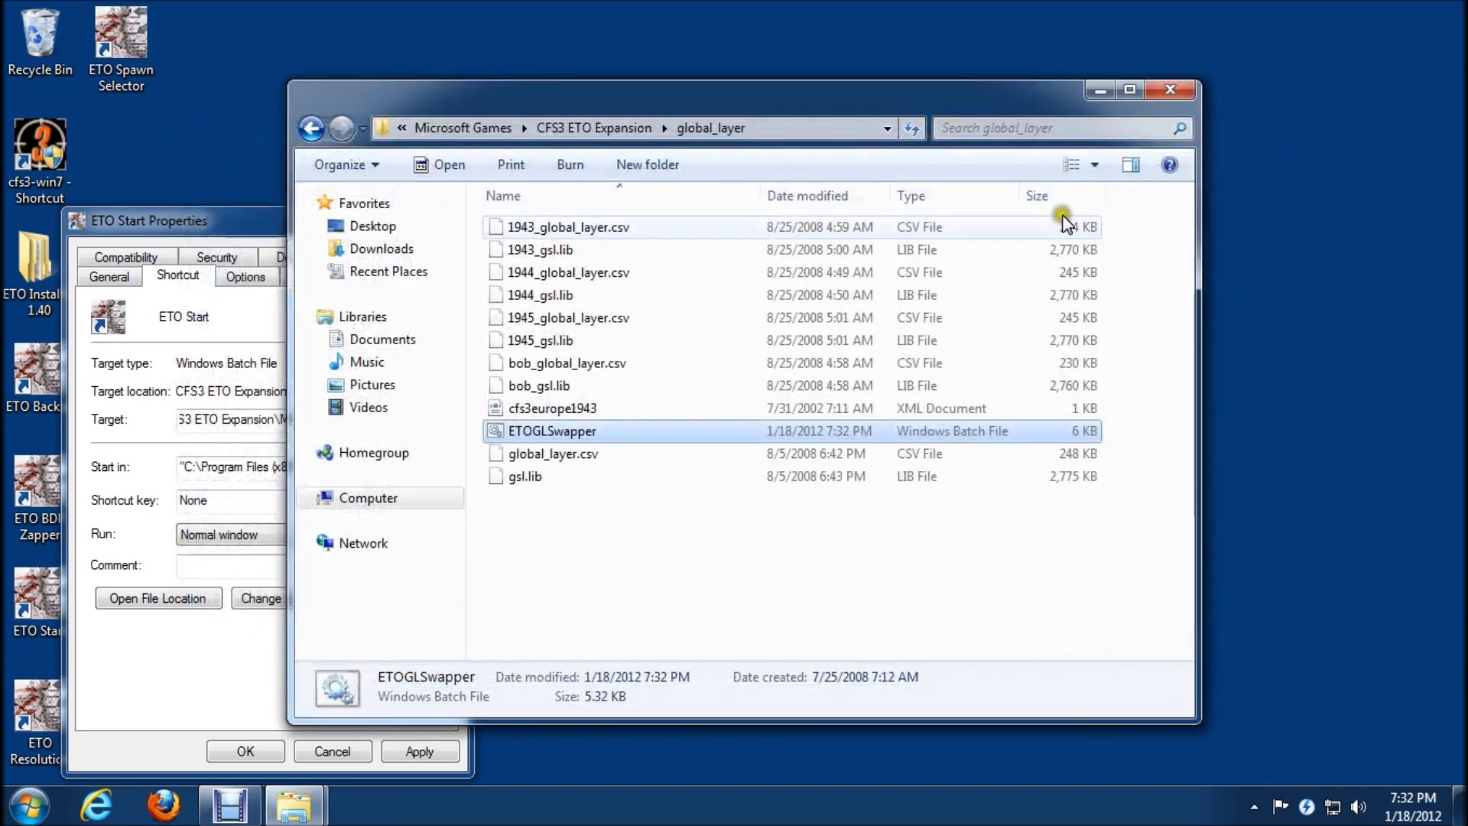
Make ETOGLSwapper read-only, then close Explorer and the ETO Start properties dialog
right_click(589, 433)
click(640, 768)
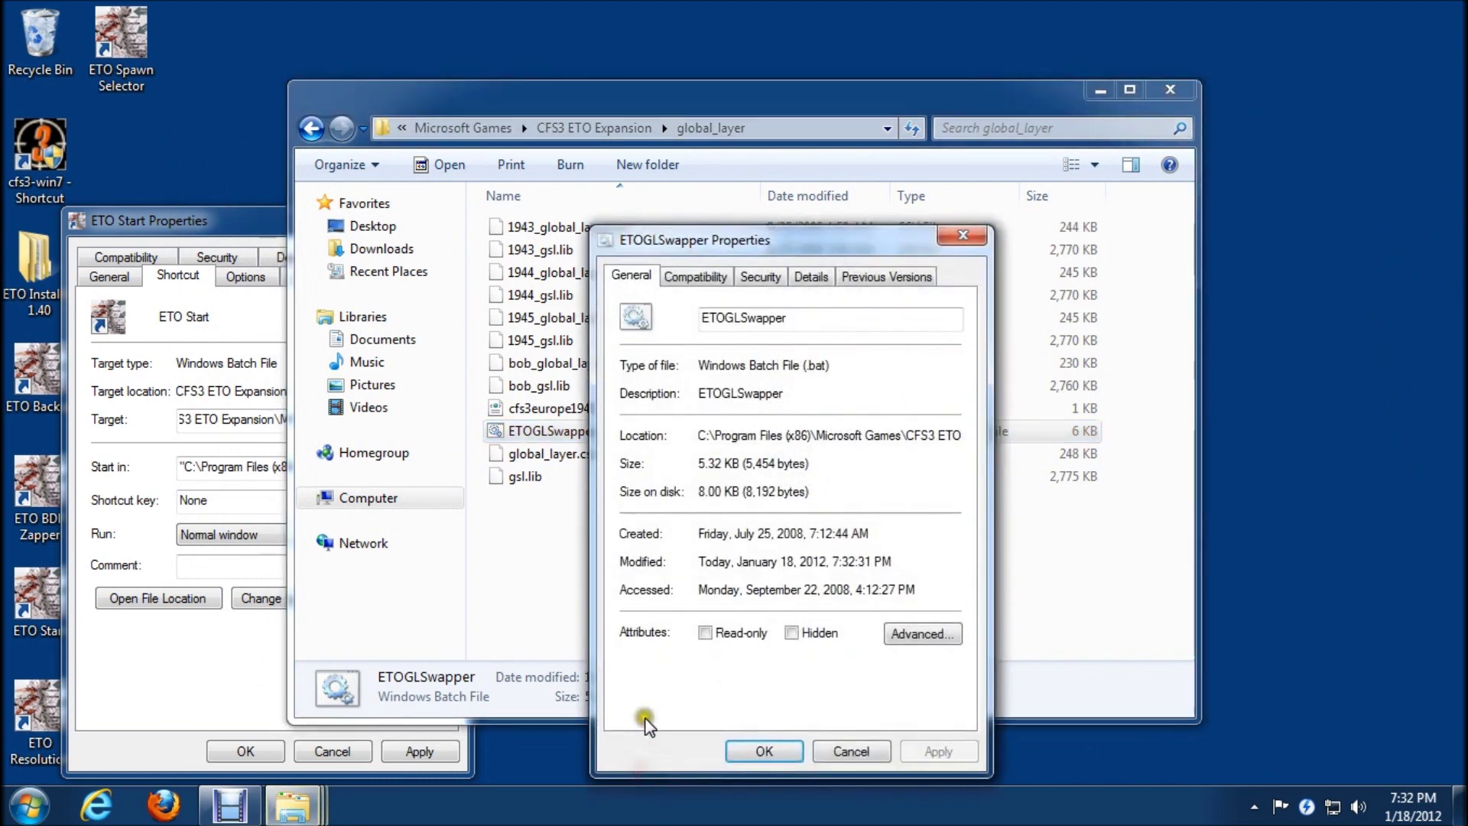
click(705, 633)
click(764, 751)
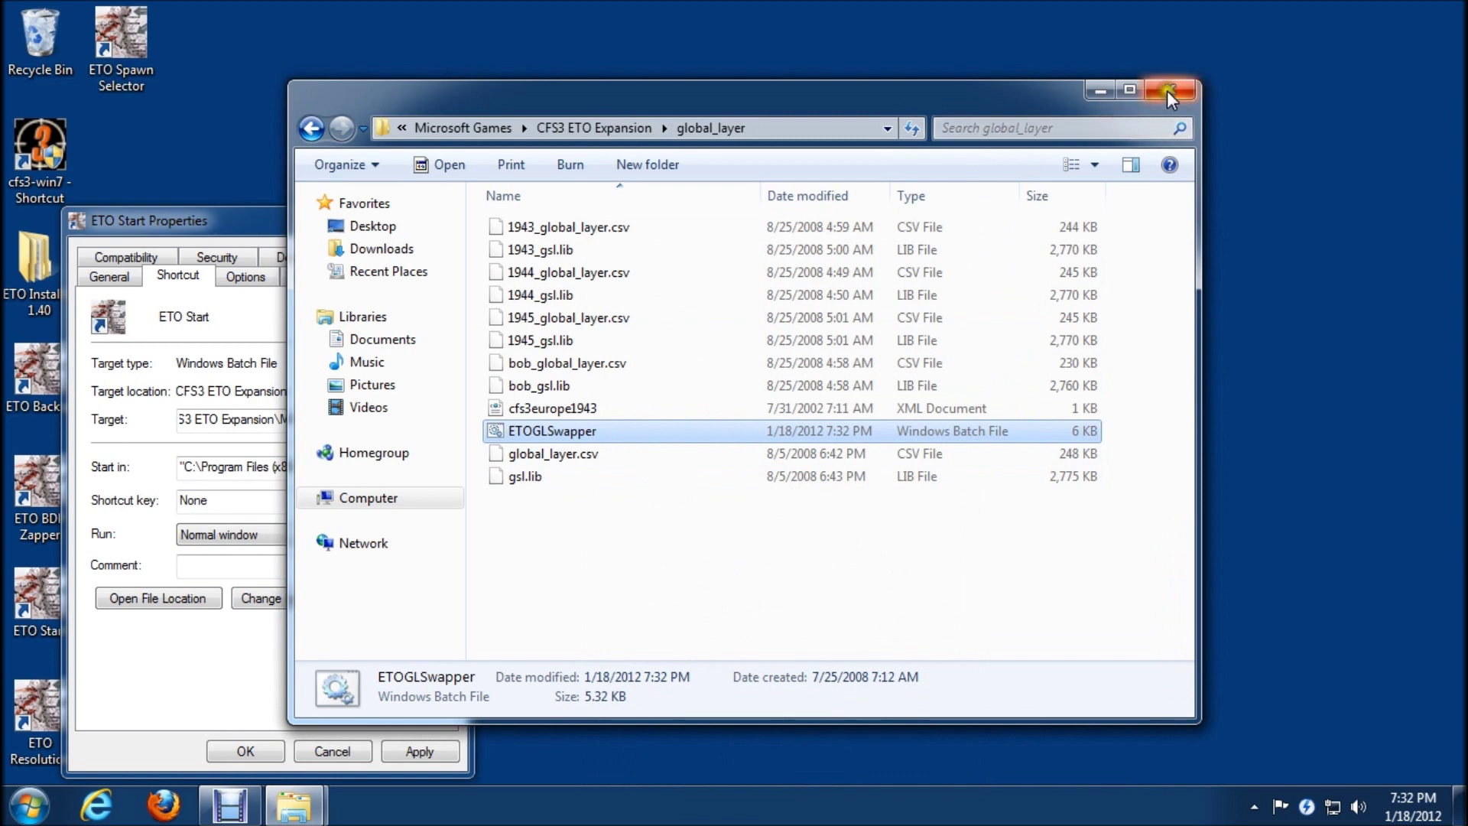
click(1167, 91)
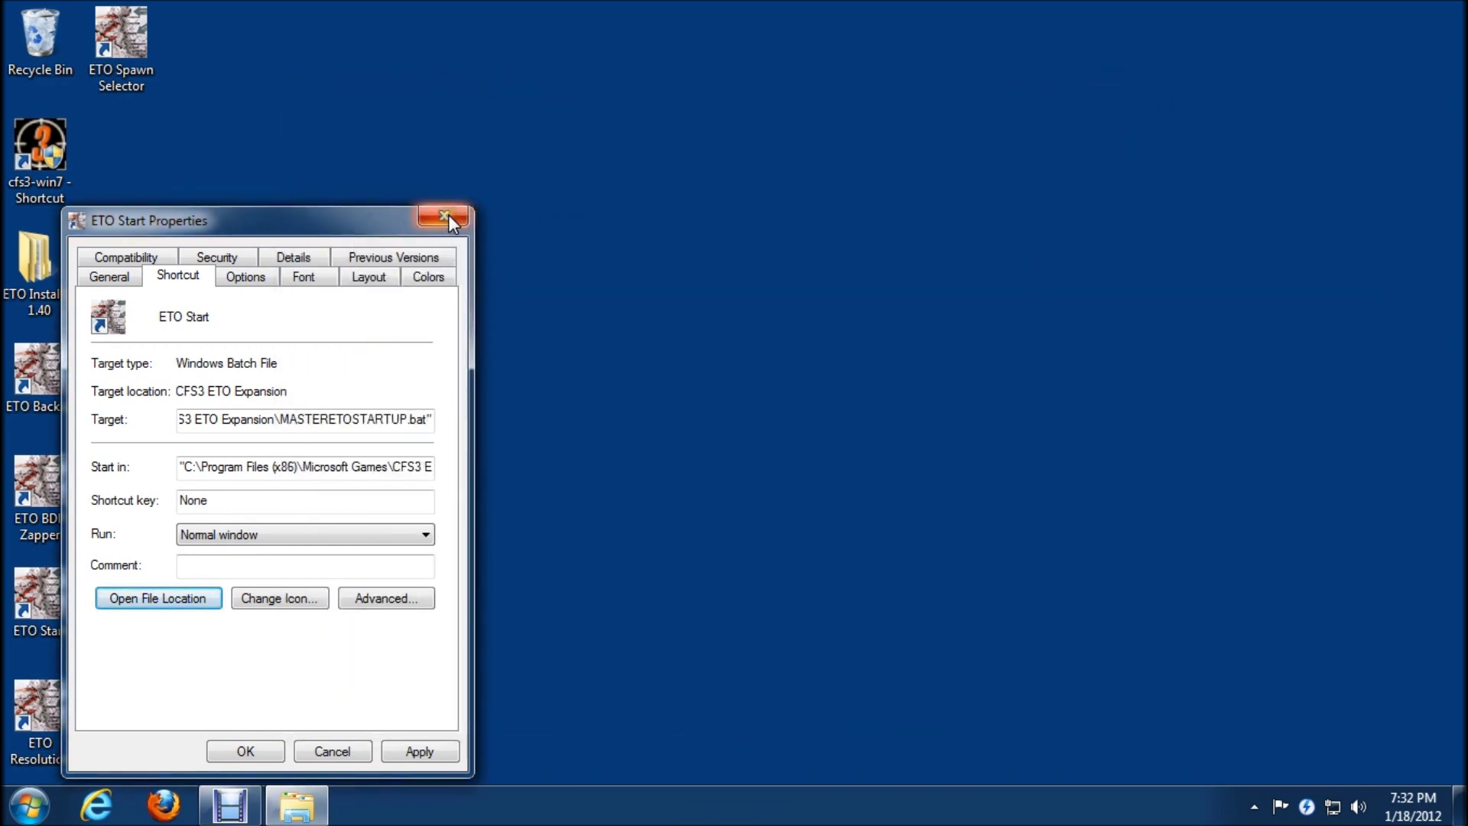
click(448, 217)
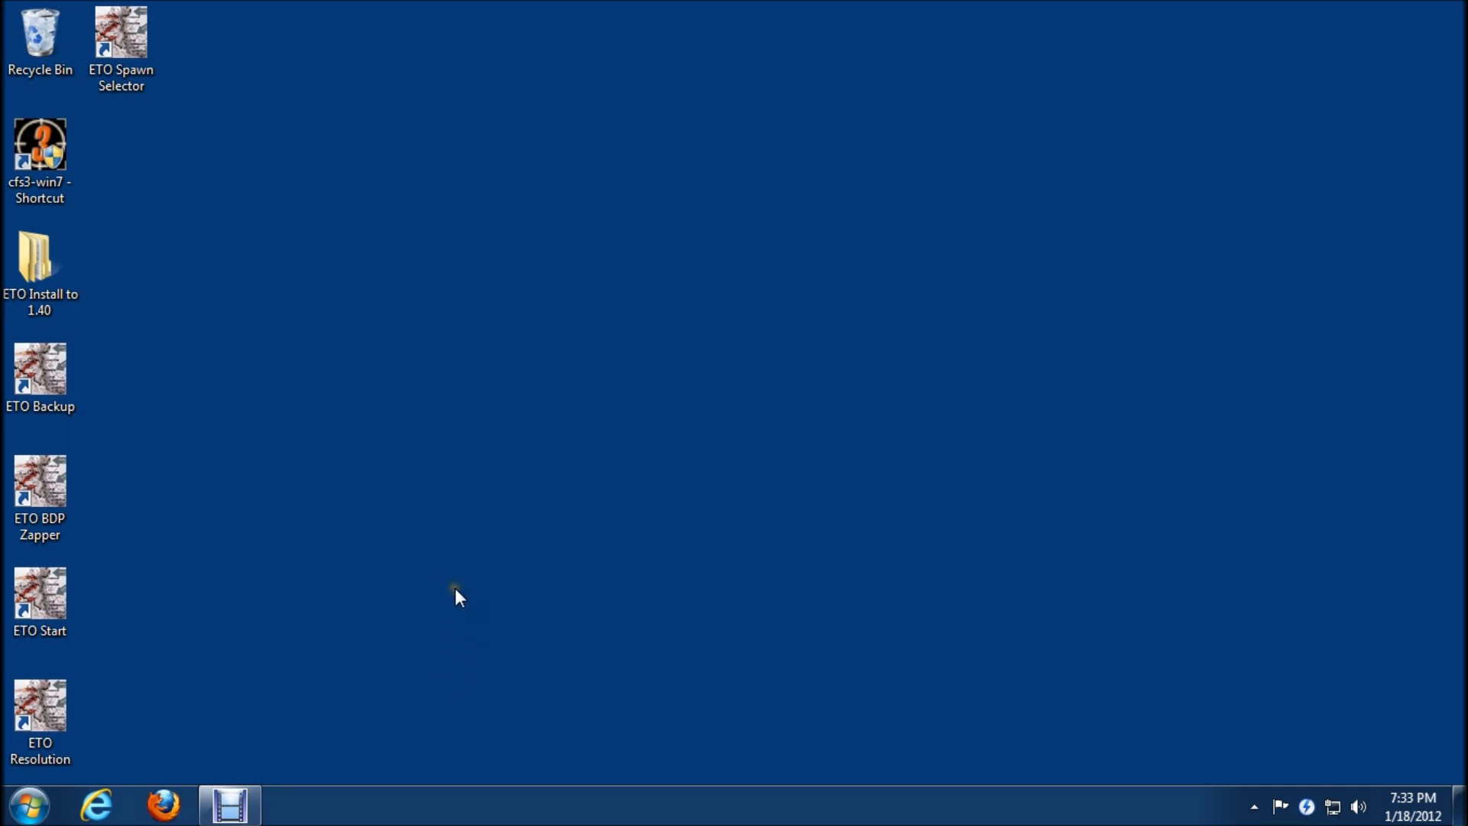
Launch ETO Start and choose era 1 (1936 – Spring 1940) to start the game
click(32, 567)
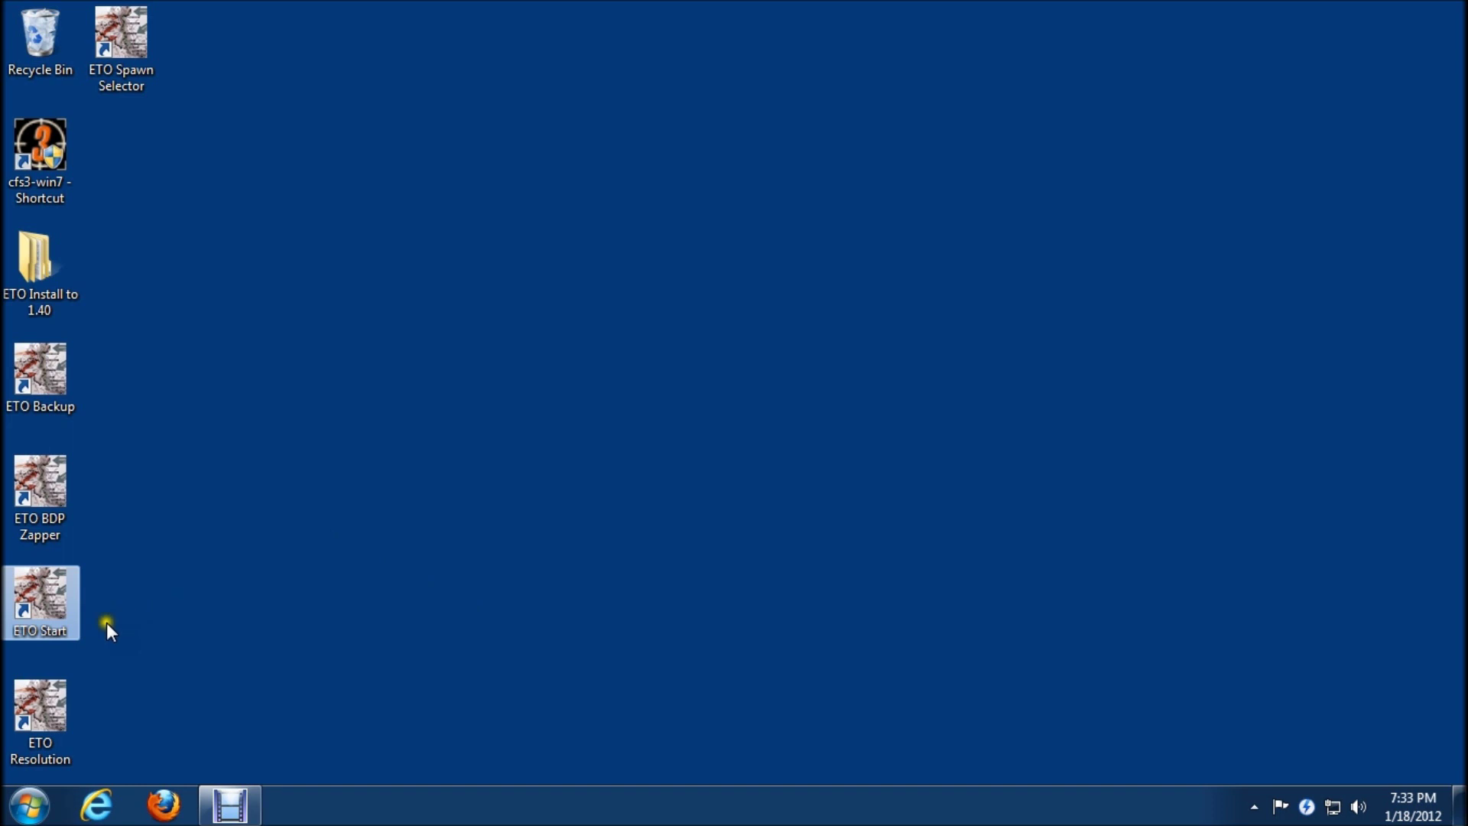
double_click(54, 604)
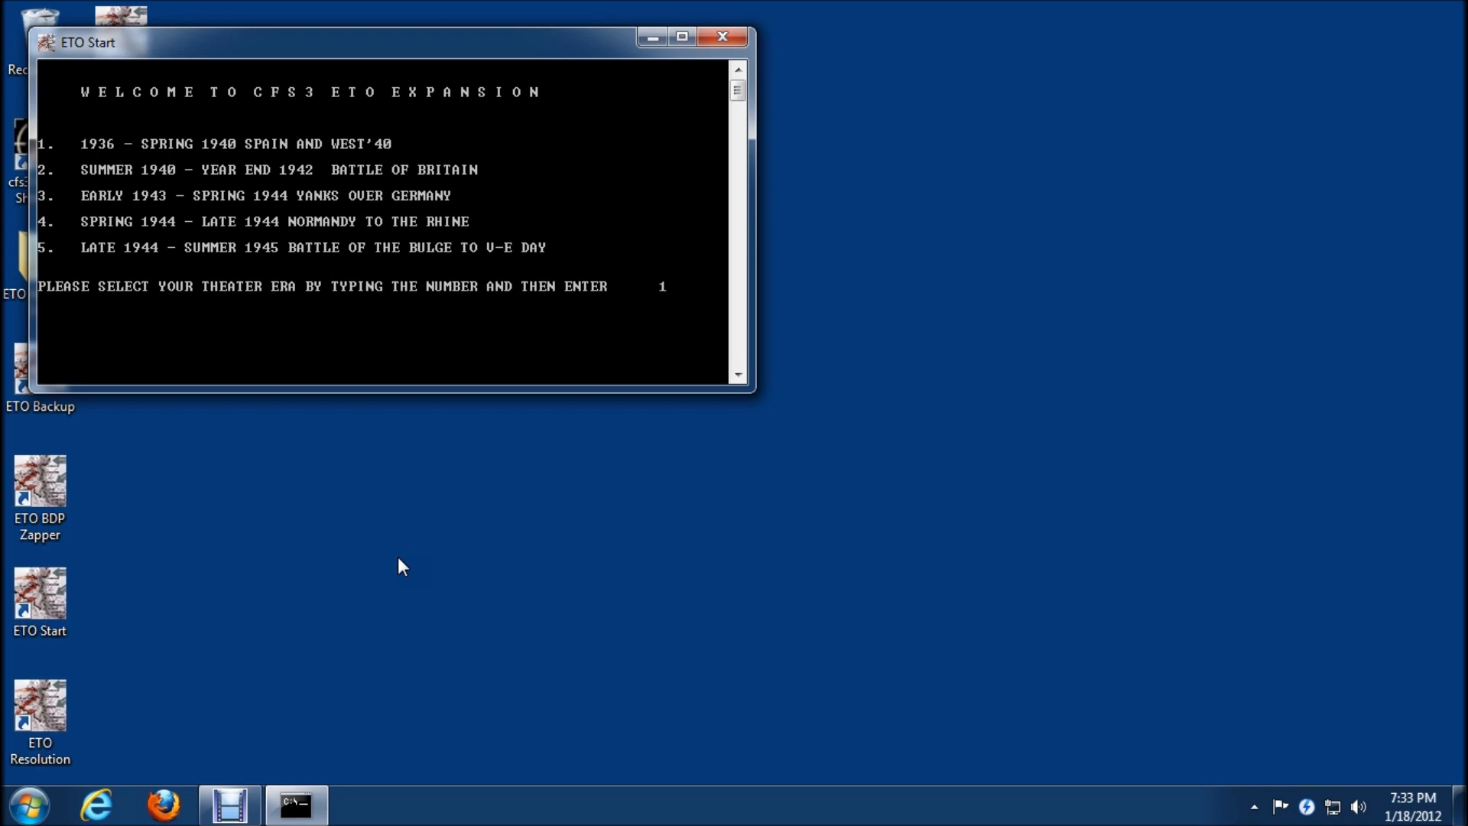
key(Return)
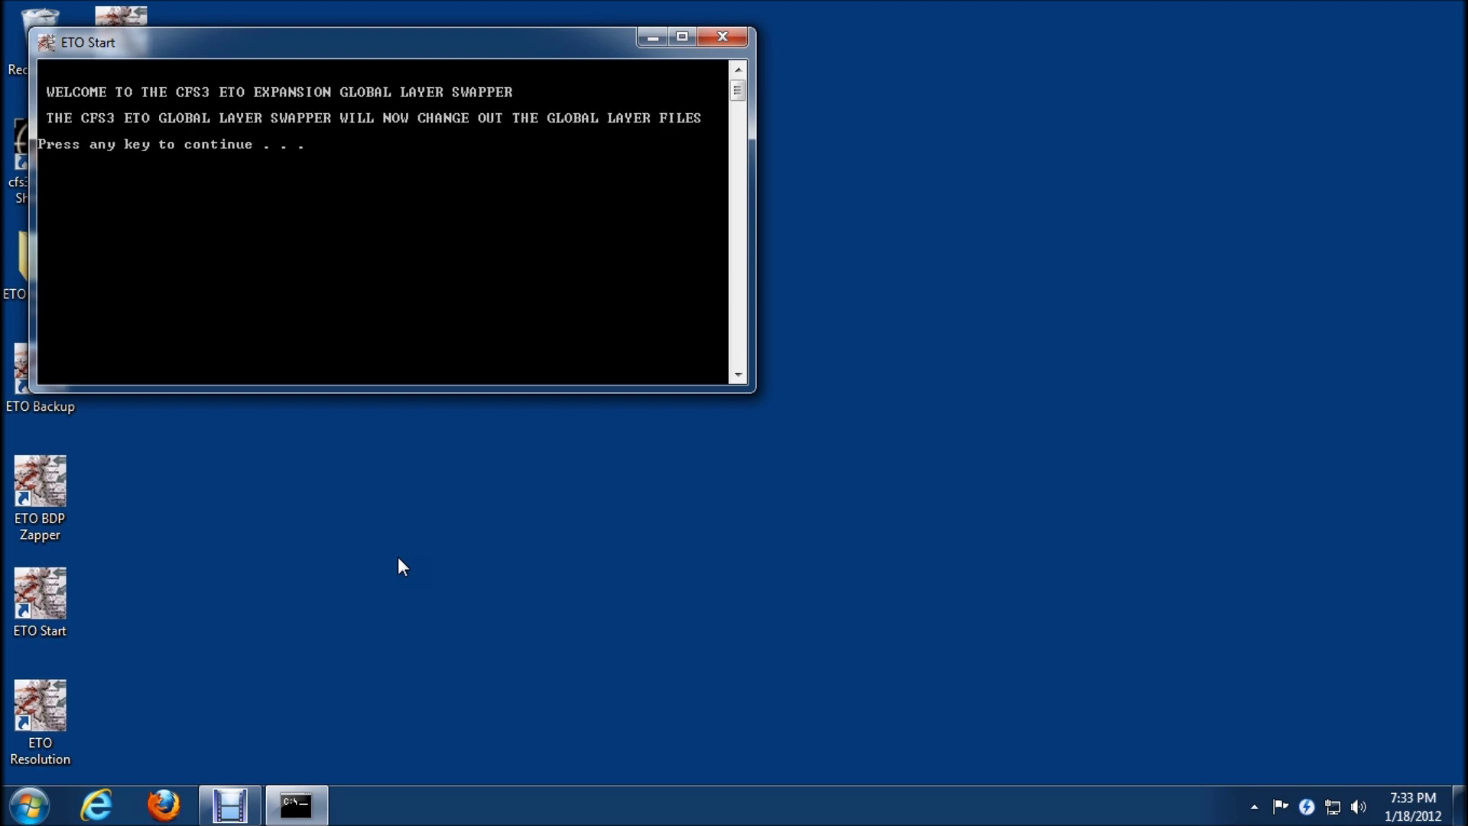
key(Return)
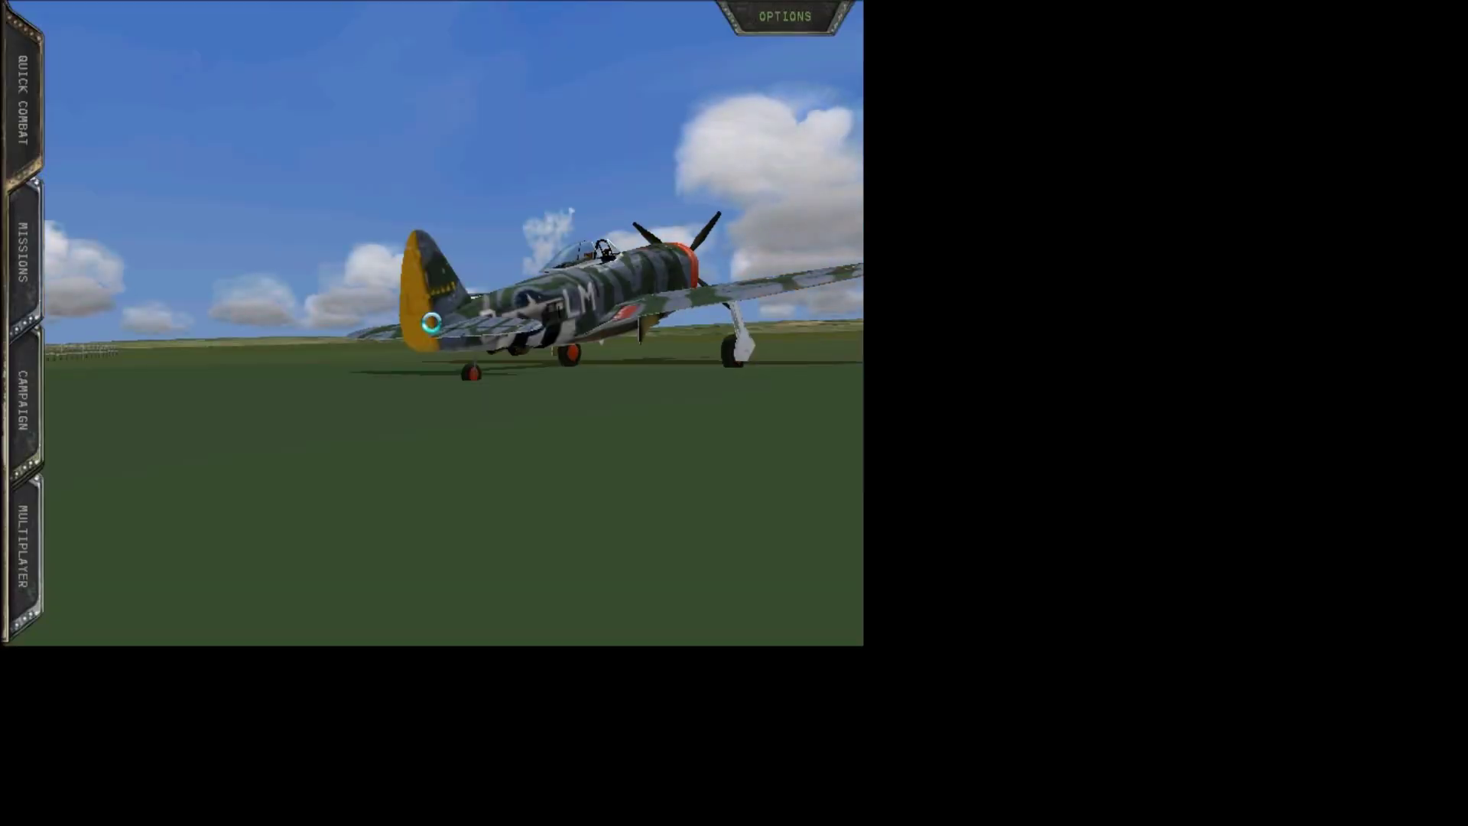
Fly a Quick Combat Dogfight, then quit CFS3 to the desktop
click(9, 137)
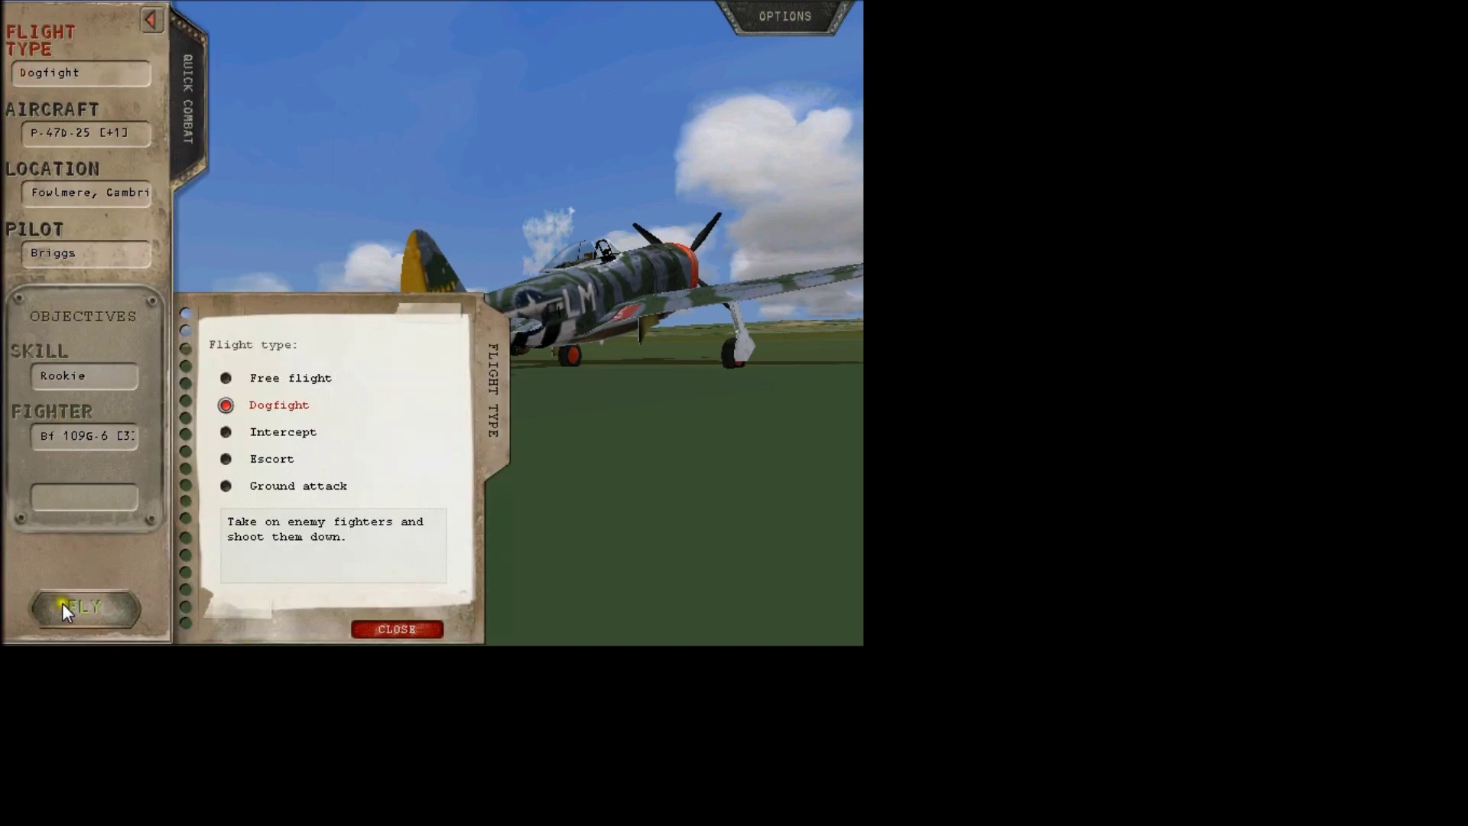
click(93, 598)
key(Escape)
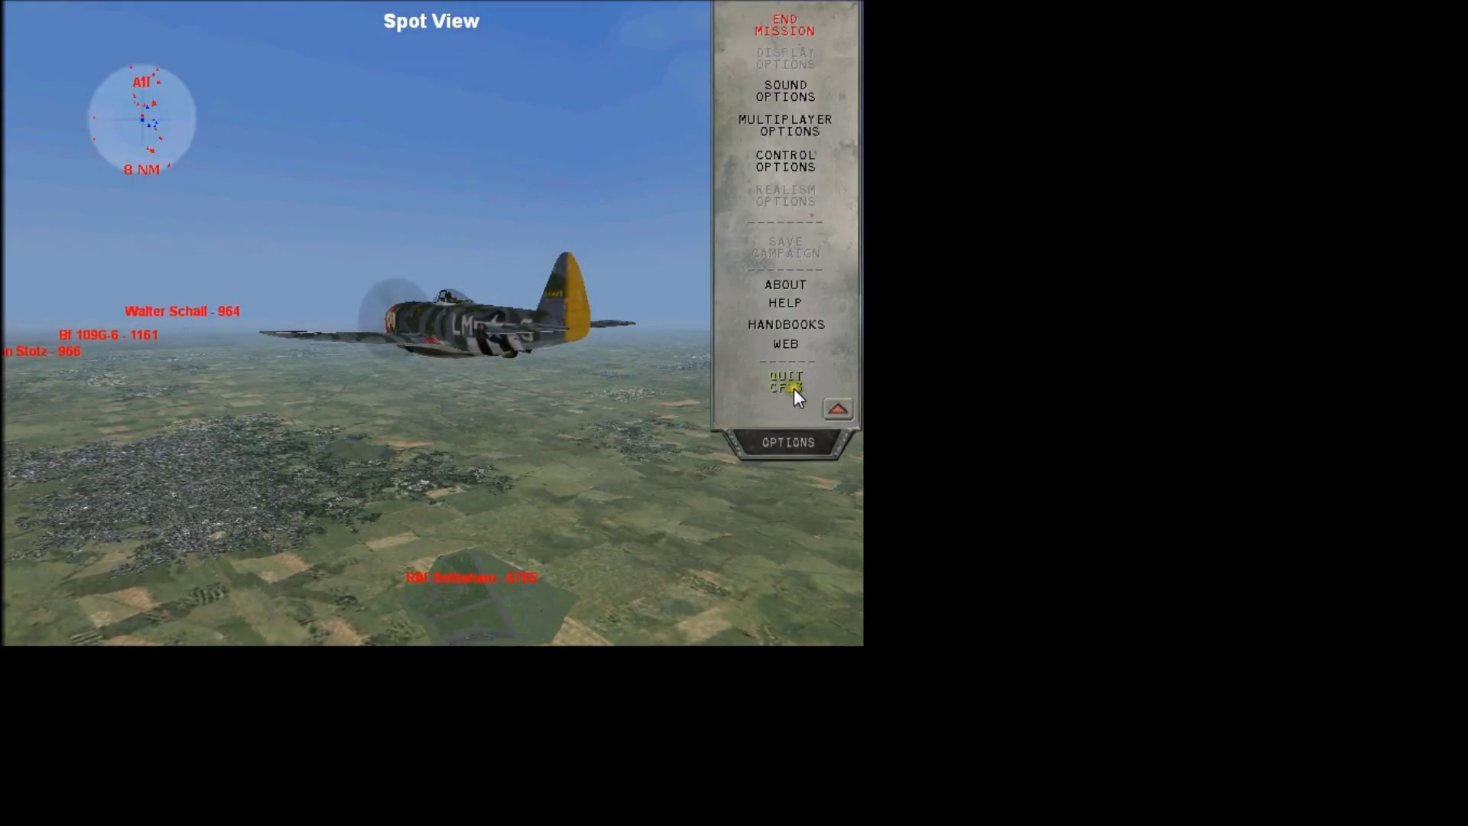
click(792, 386)
click(367, 388)
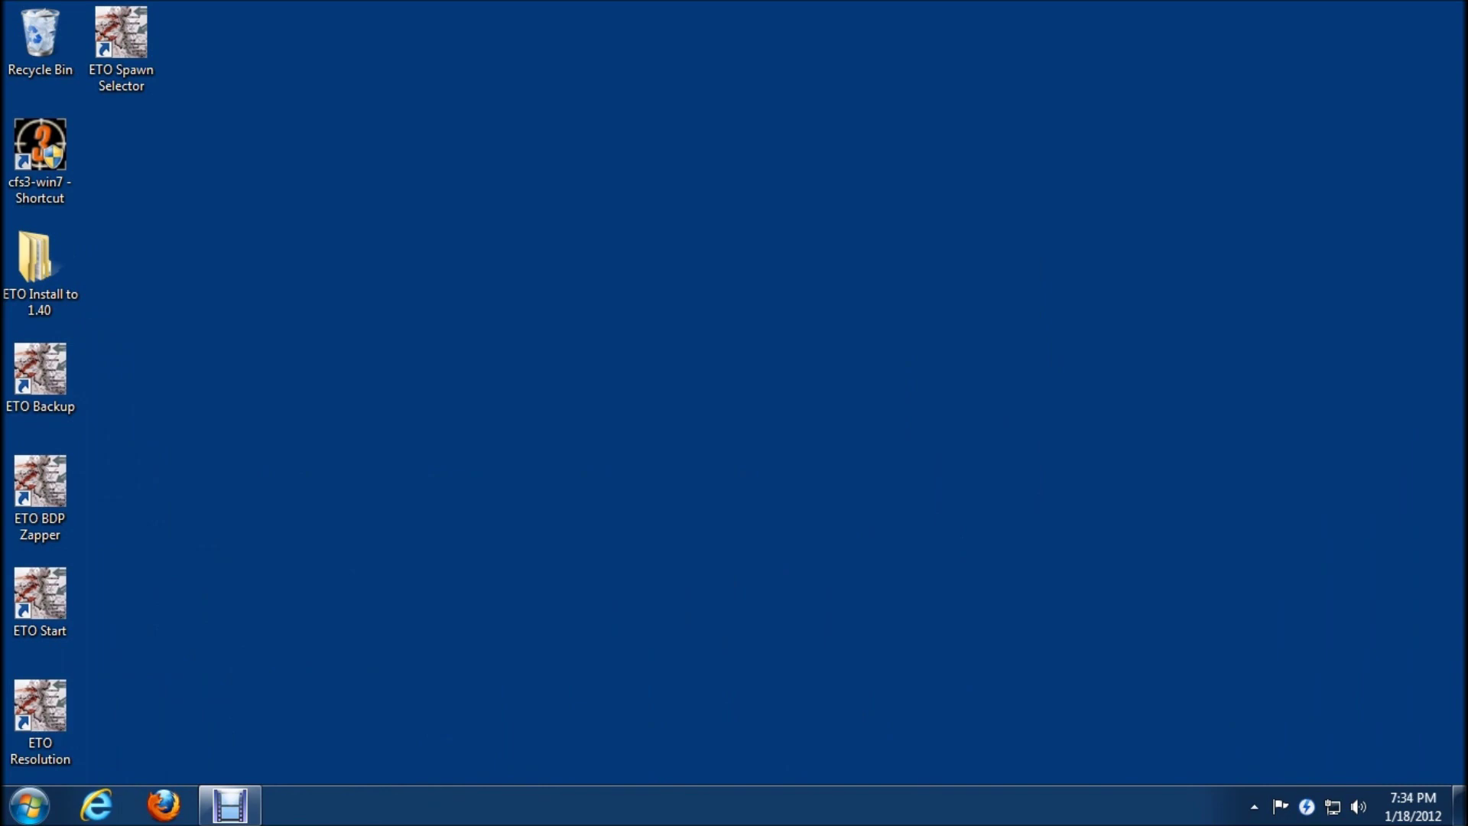
Launch ETO Start again and choose era 2 (Summer 1940 – Year End 1942)
double_click(74, 604)
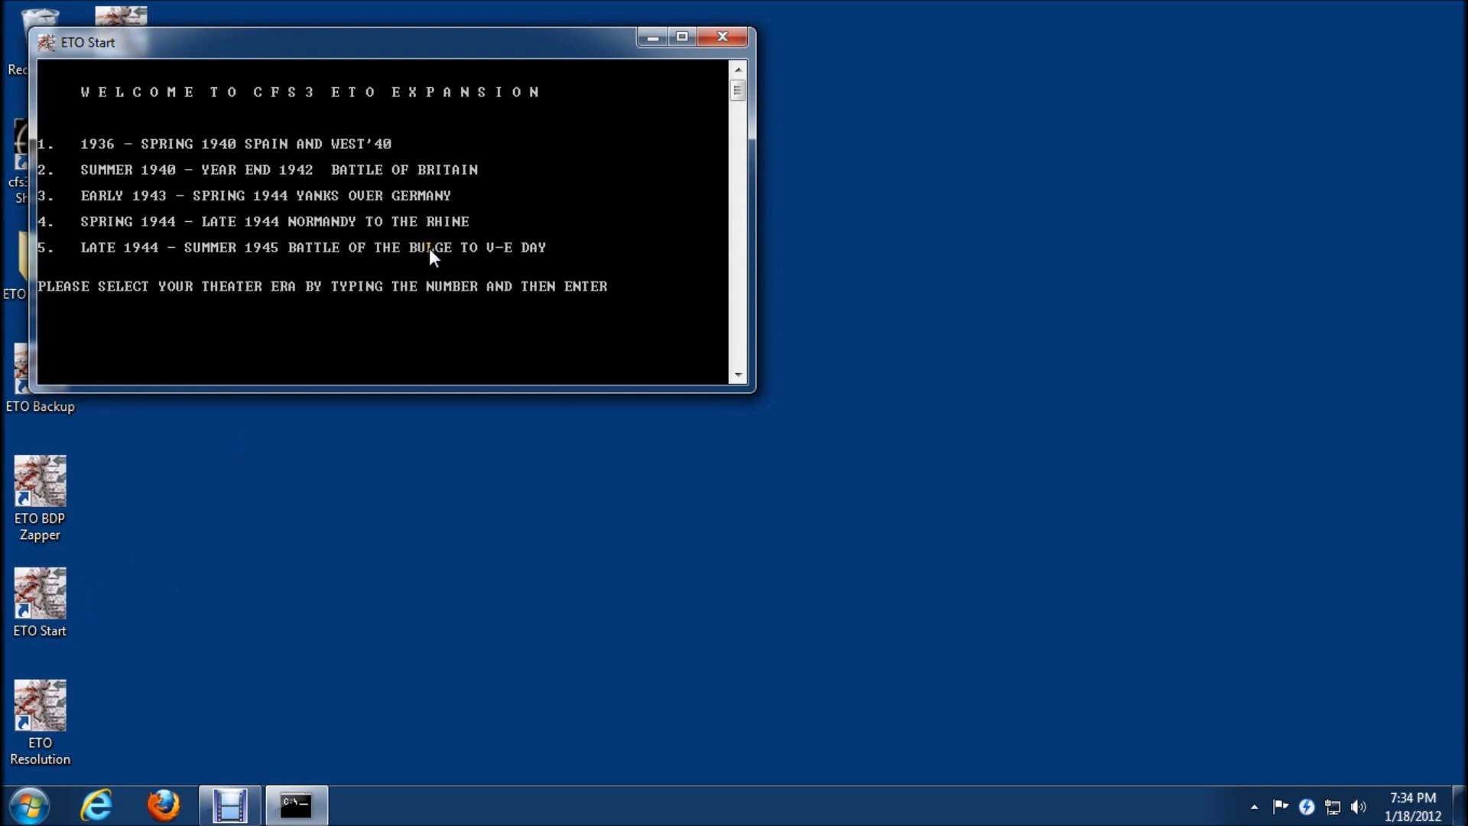
text(2)
key(Return)
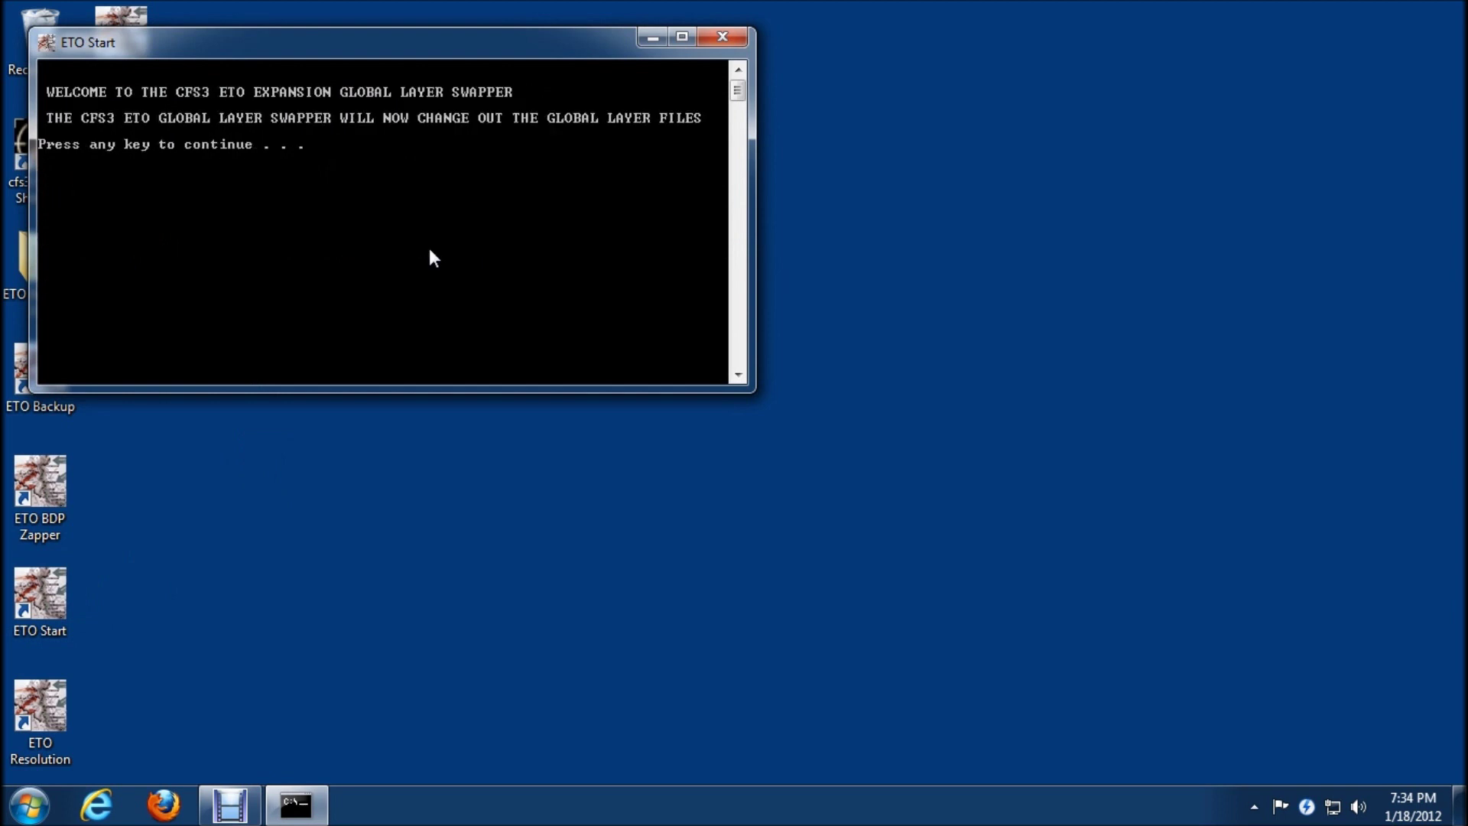
key(Return)
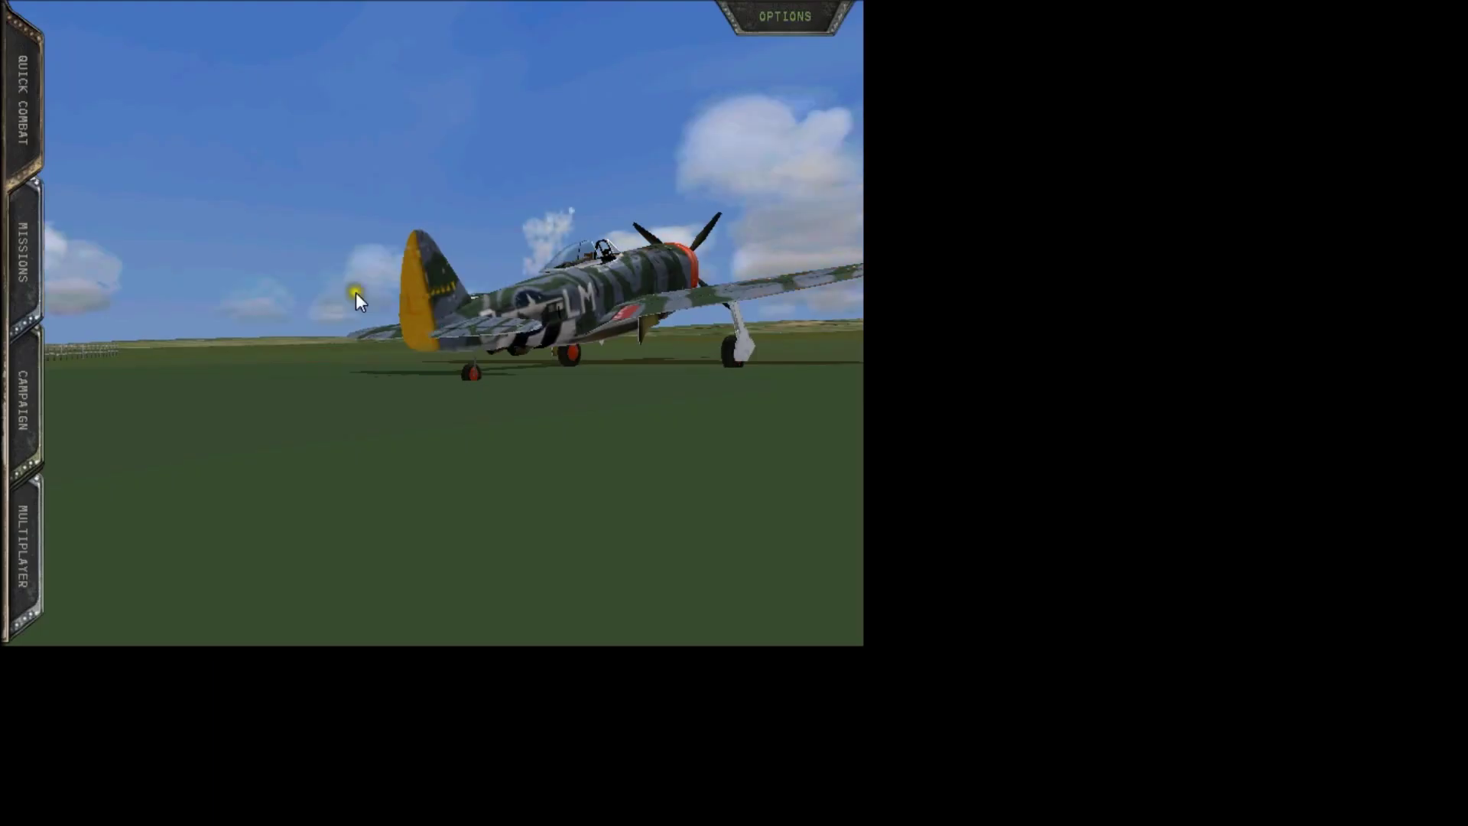
Fly a Quick Combat Dogfight, then quit CFS3
click(28, 98)
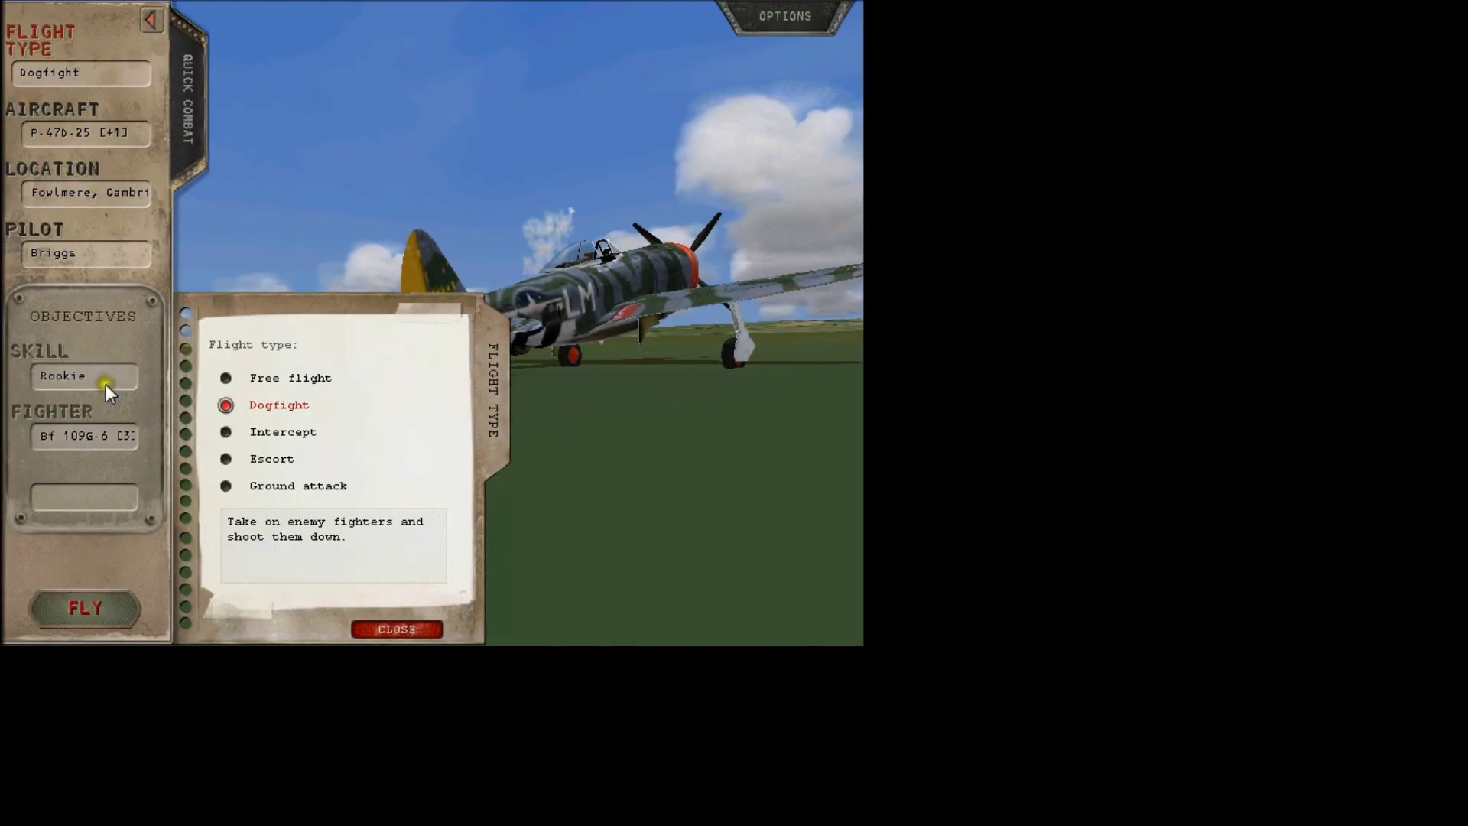
click(117, 595)
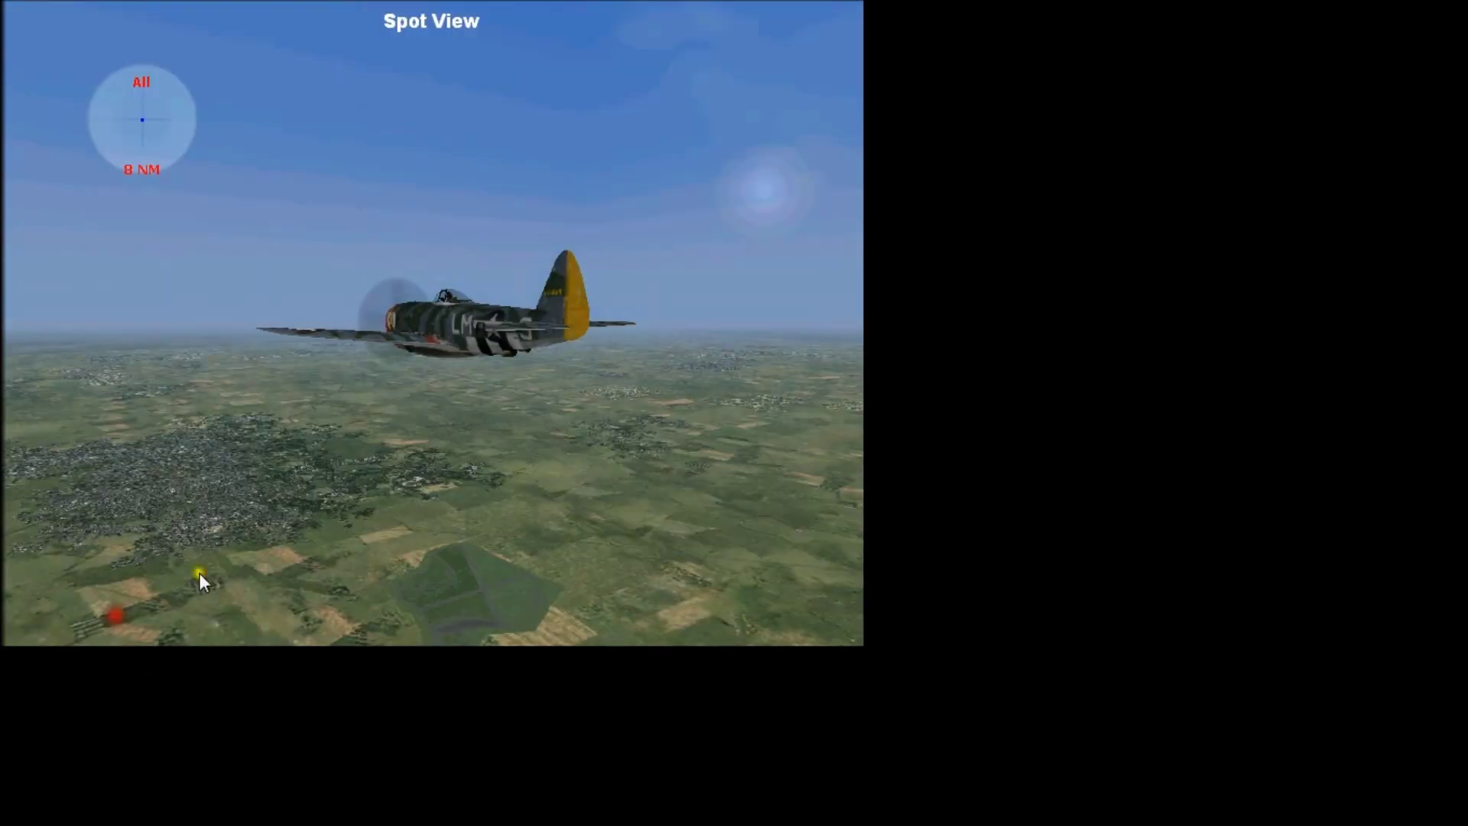
key(Escape)
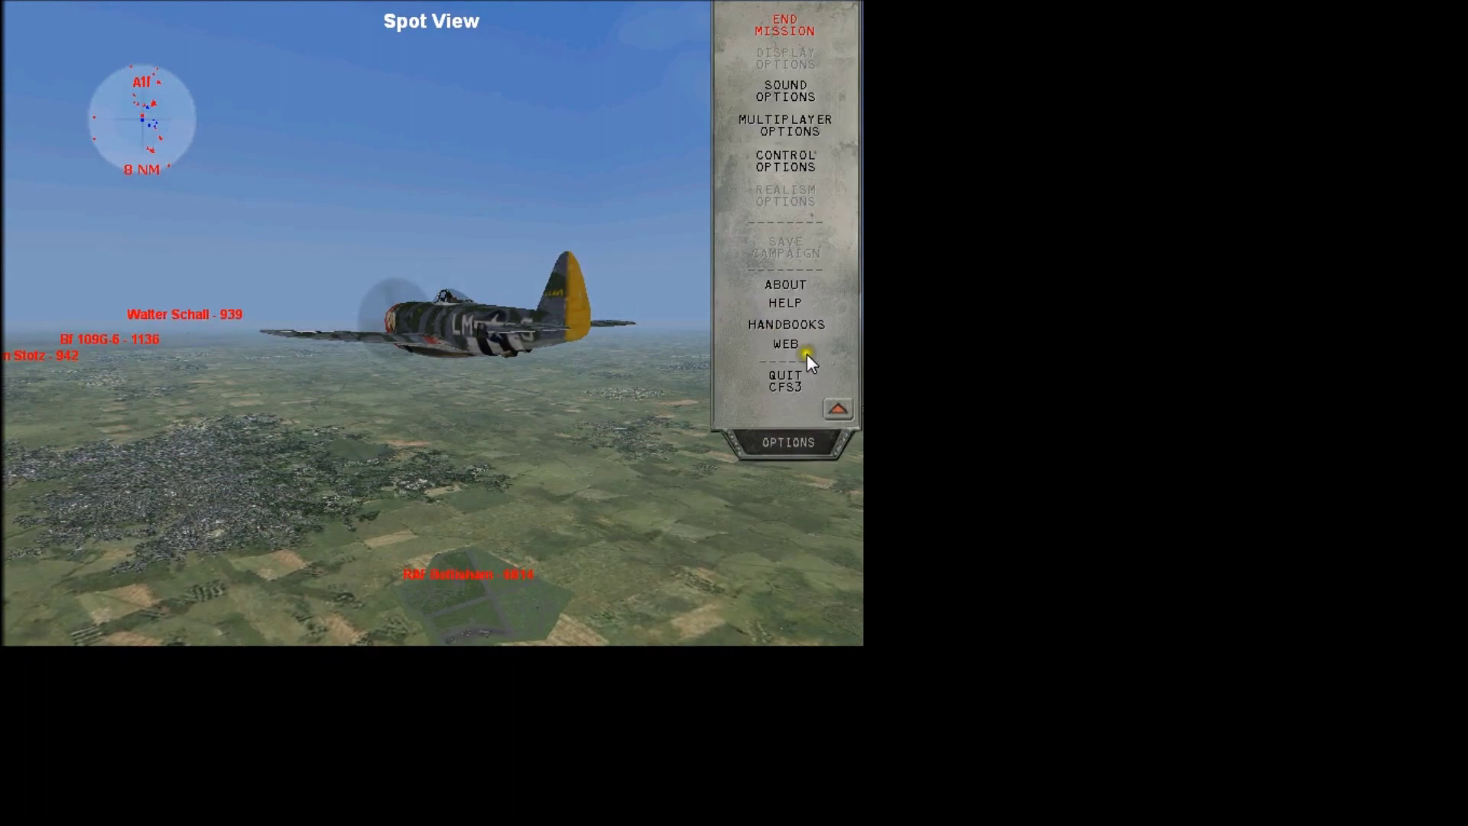
click(775, 381)
click(451, 396)
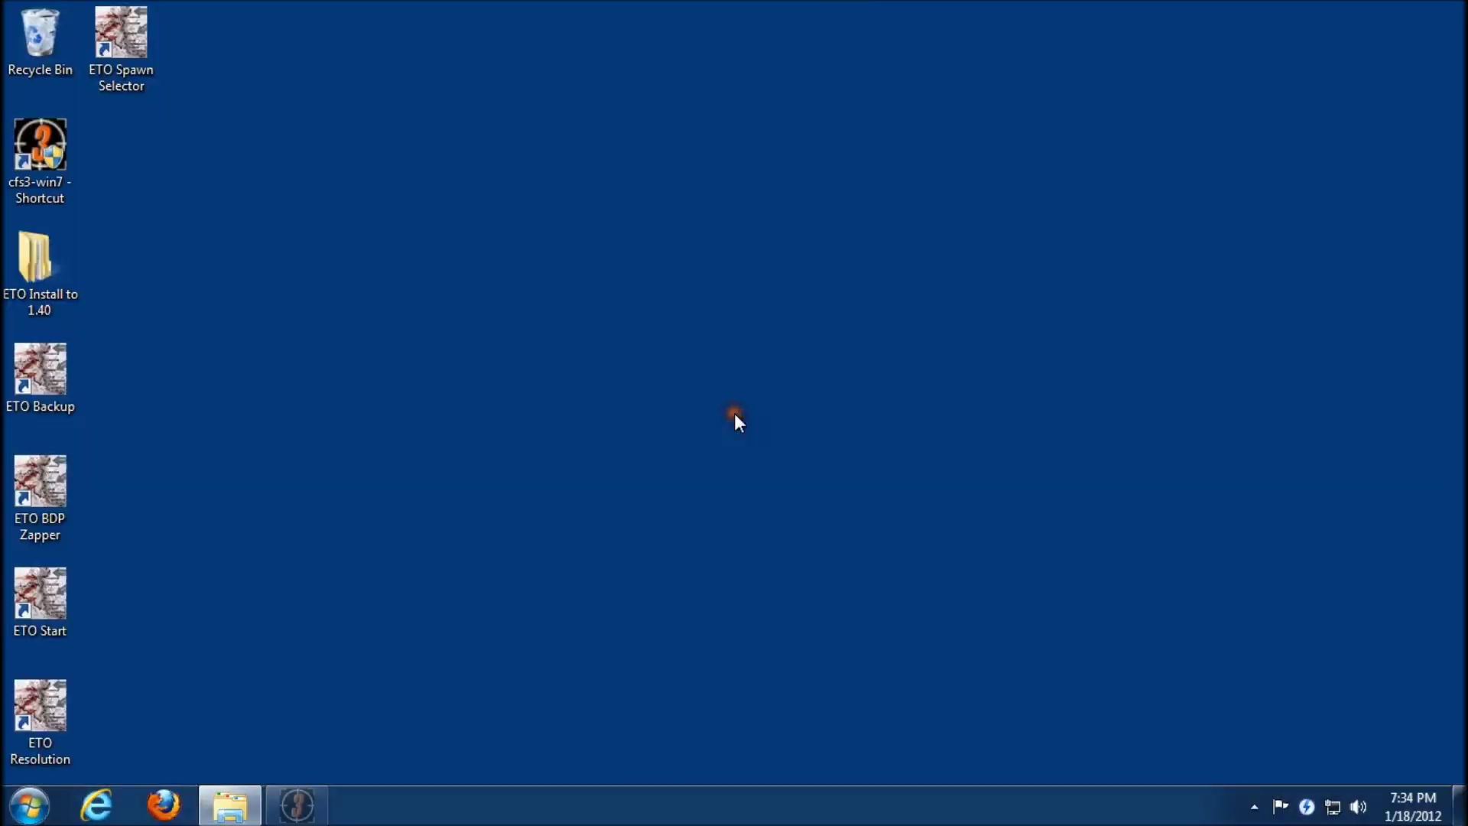